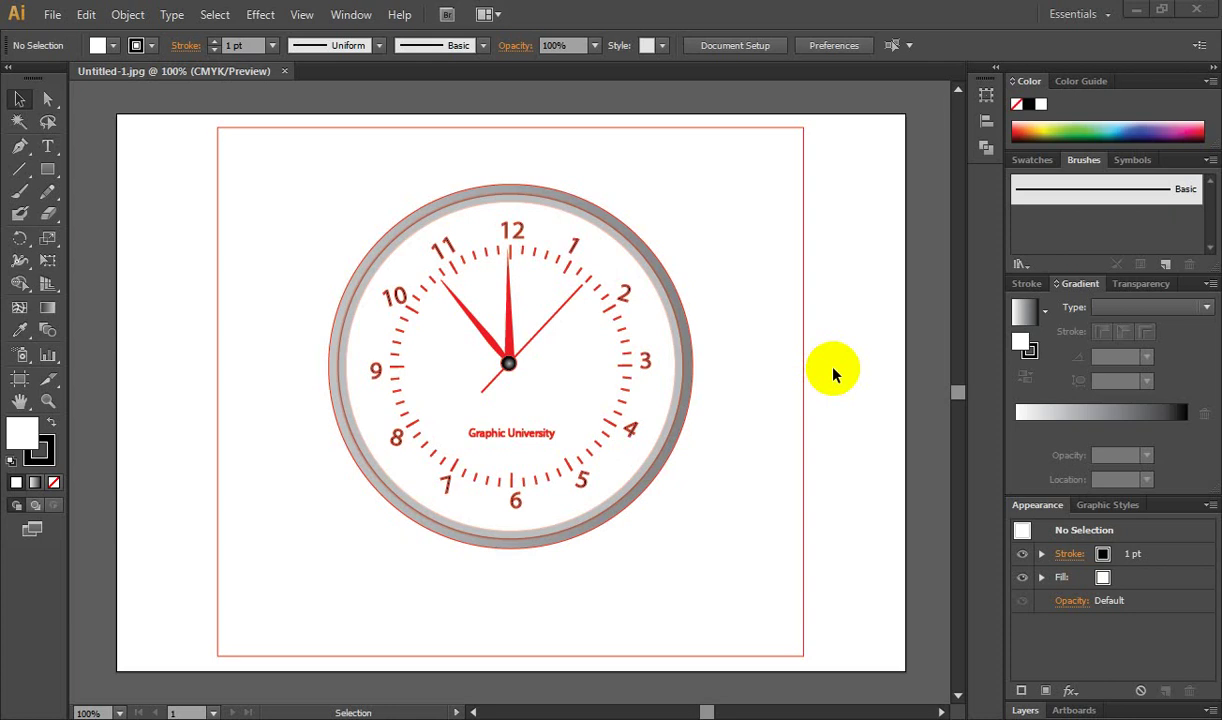
Create a new landscape Letter document named clock, 792 by 612 pt.
left_click(52, 14)
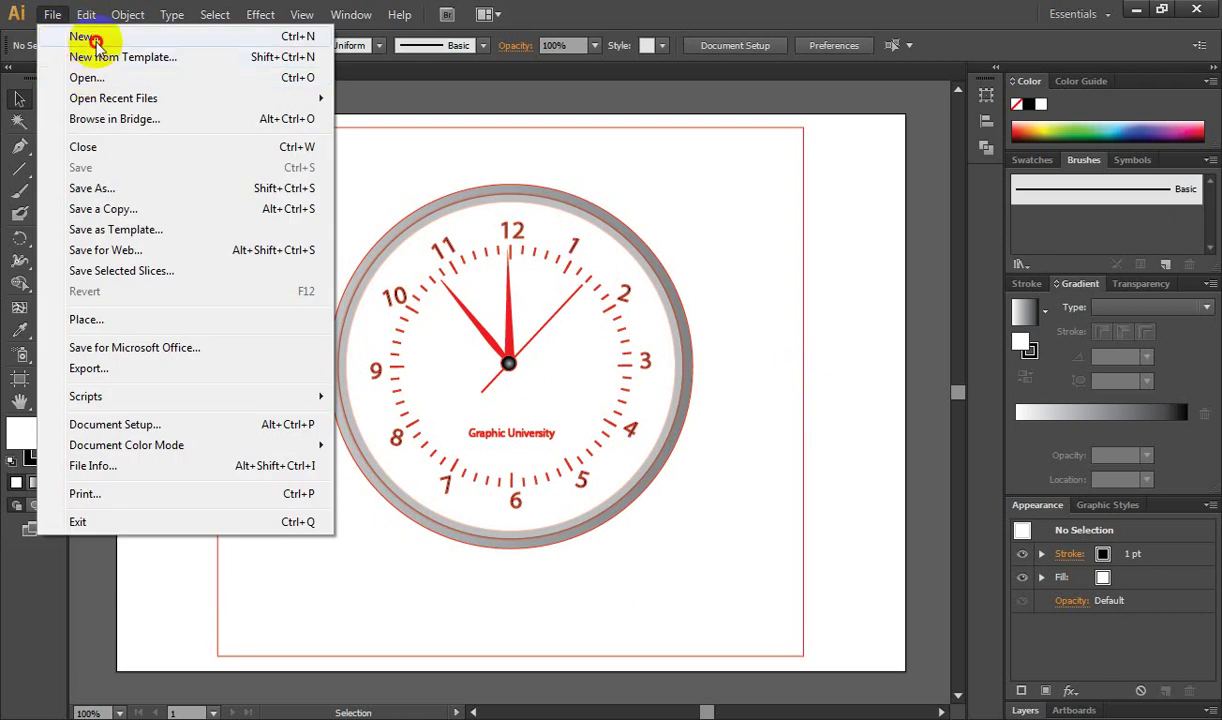
left_click(80, 36)
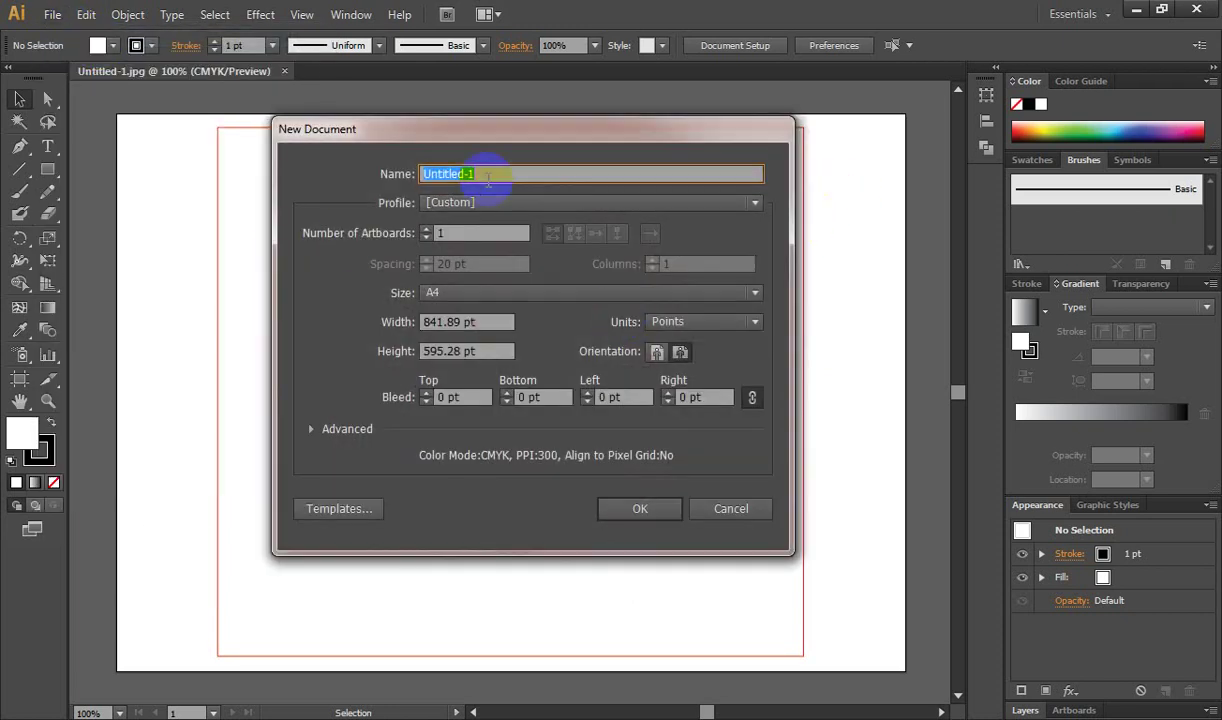
type("clock")
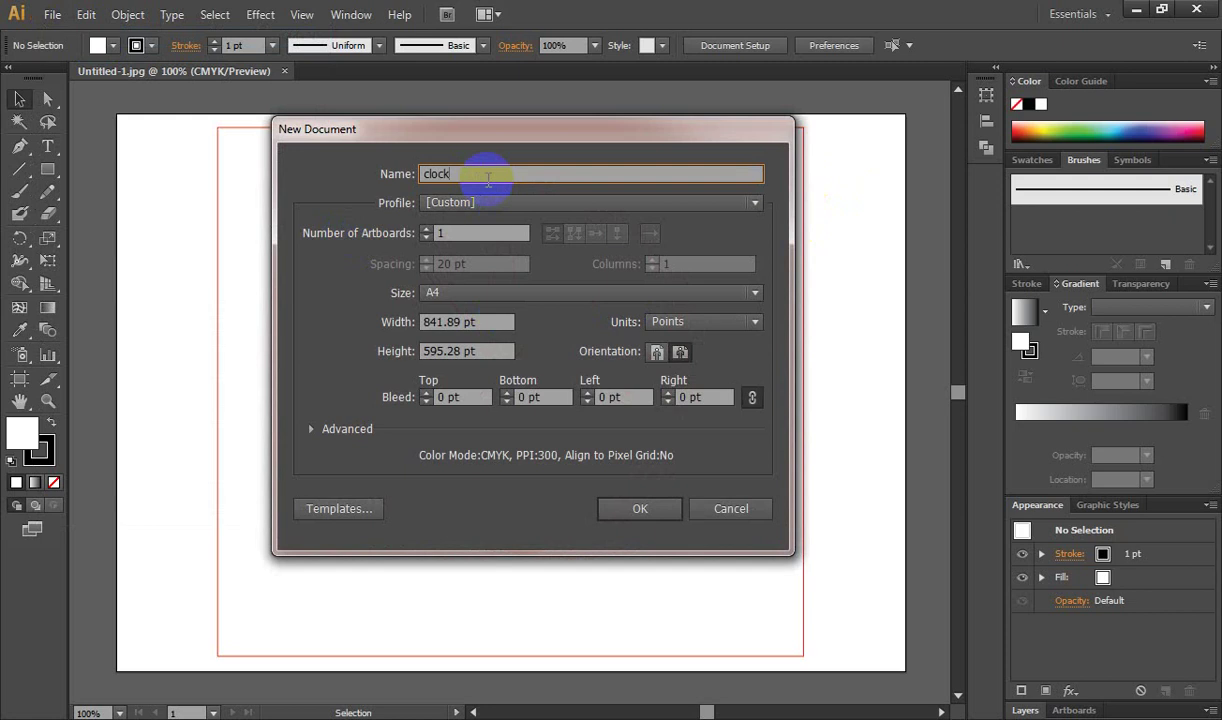
left_click(603, 293)
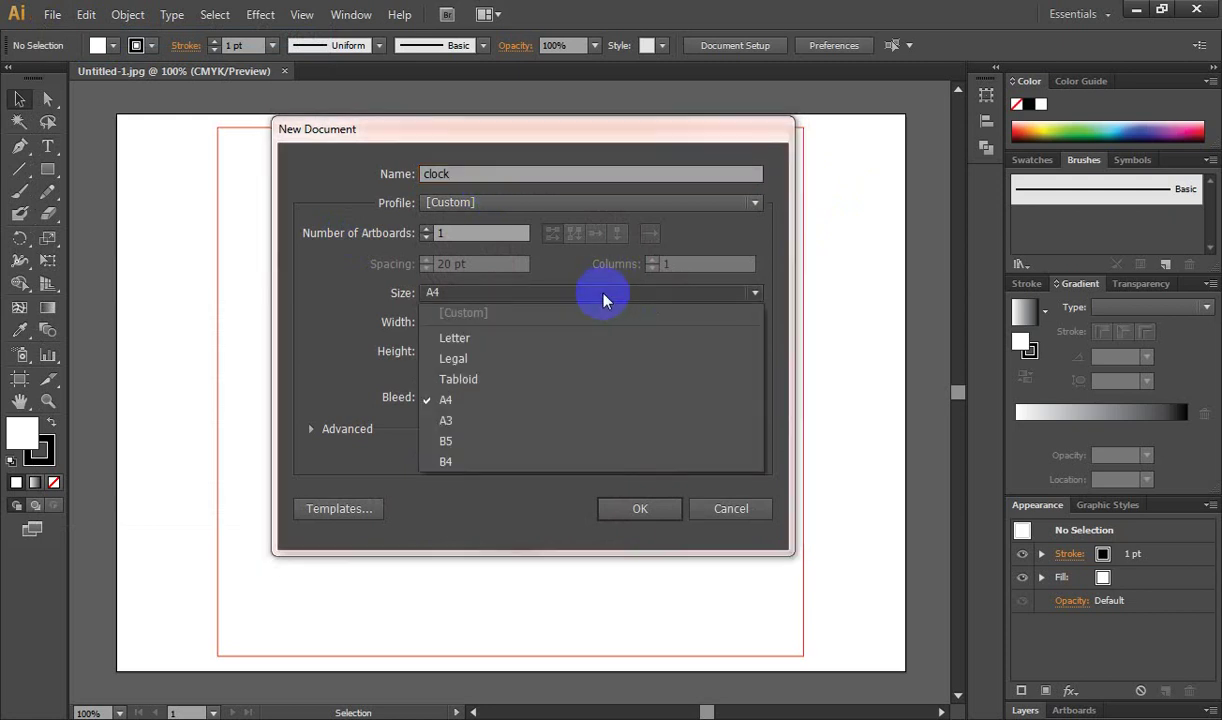
left_click(480, 338)
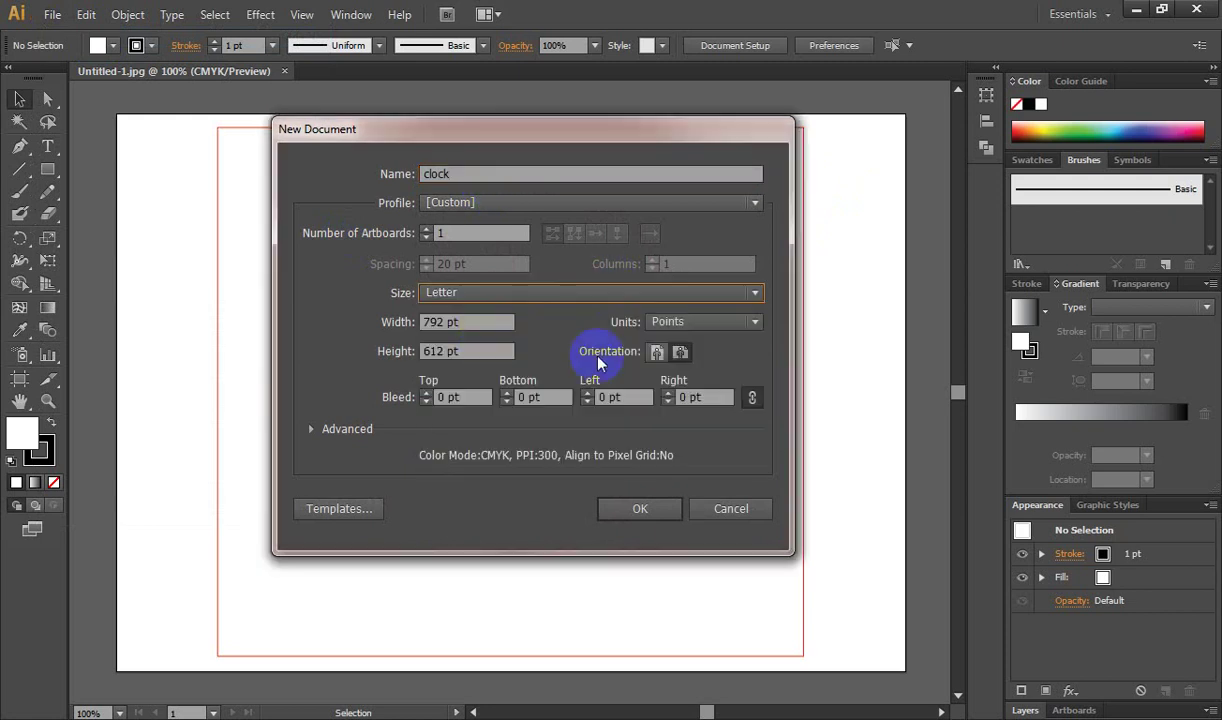
left_click(630, 521)
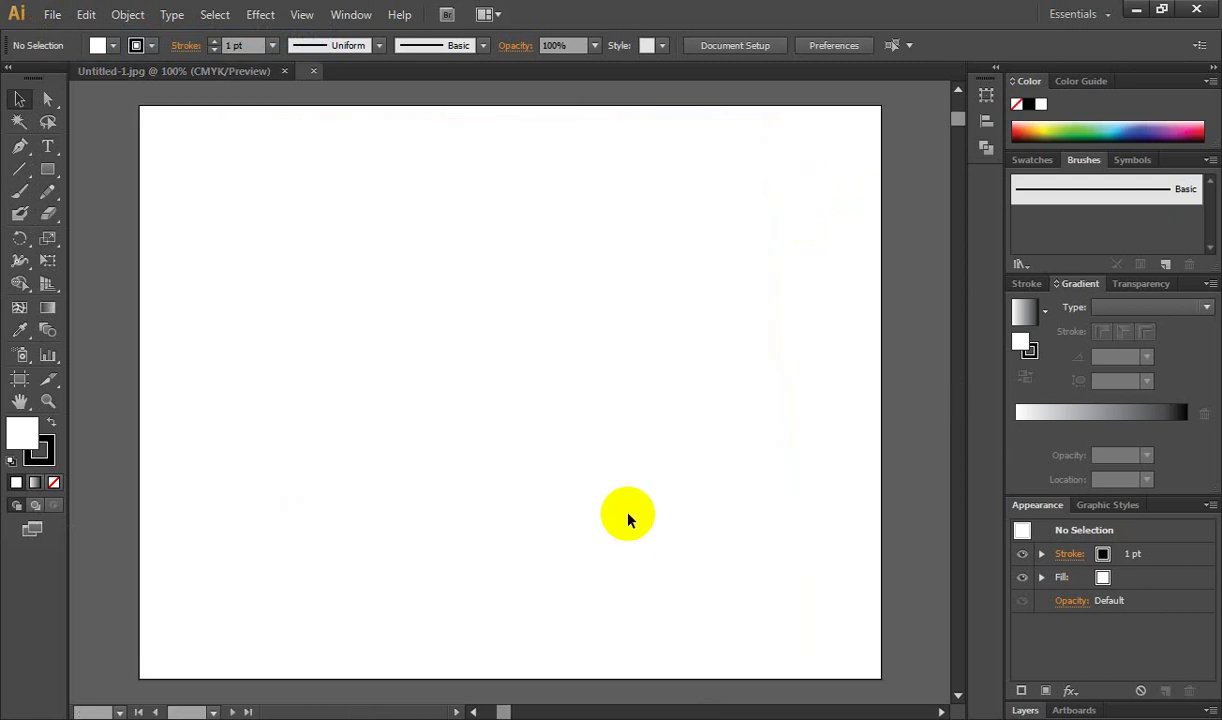
left_click(483, 305, "ctrl+alt")
left_click(485, 360, "ctrl")
left_click_drag(529, 469, 472, 341)
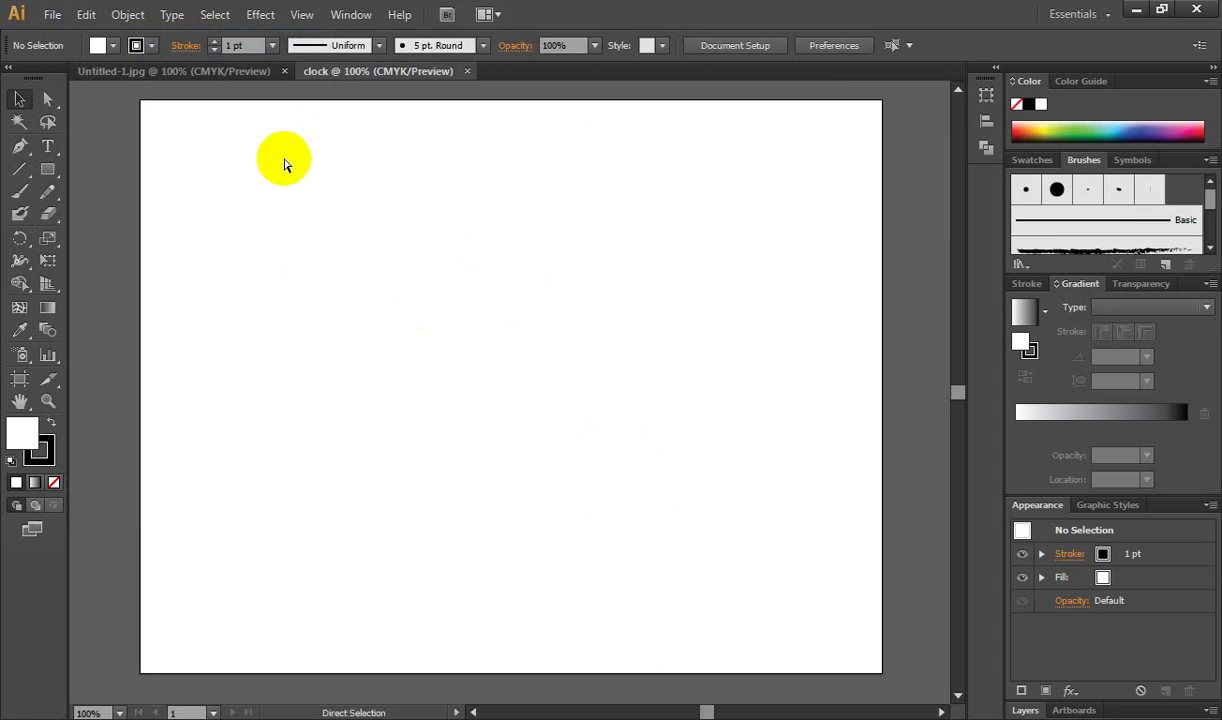
Show the rulers and add the text 12 in the upper middle of the artboard.
key("ctrl+r")
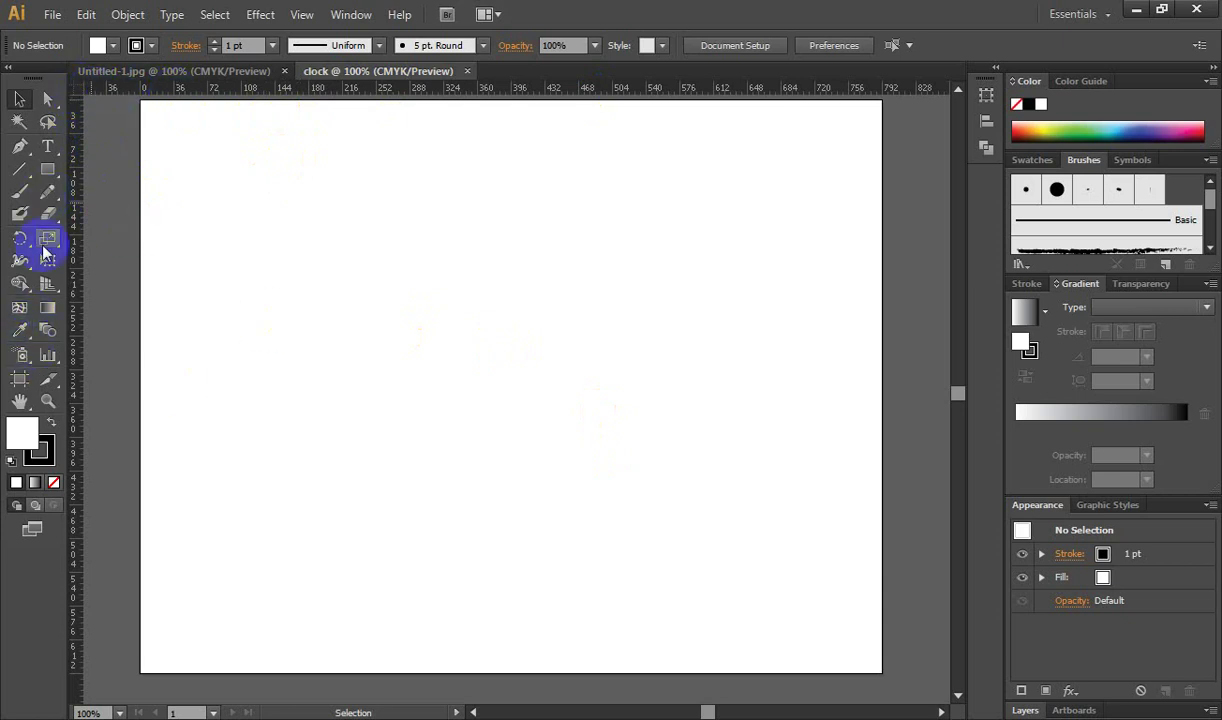
left_click(47, 146)
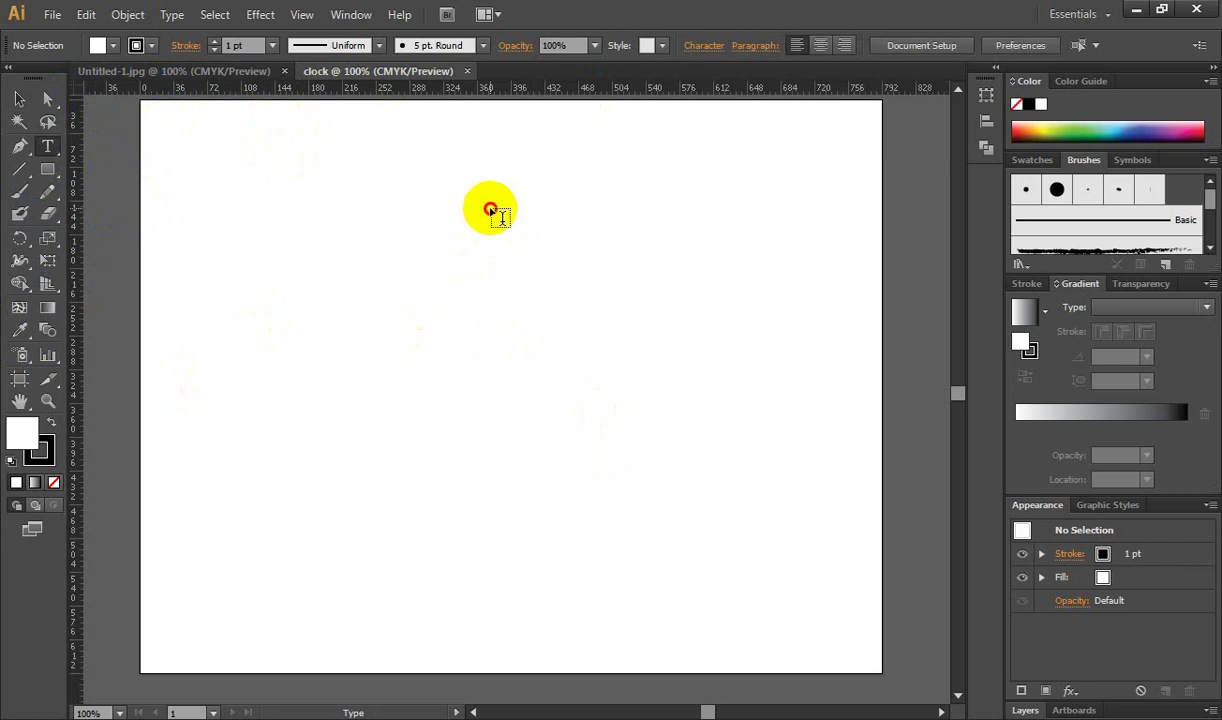
left_click(490, 210)
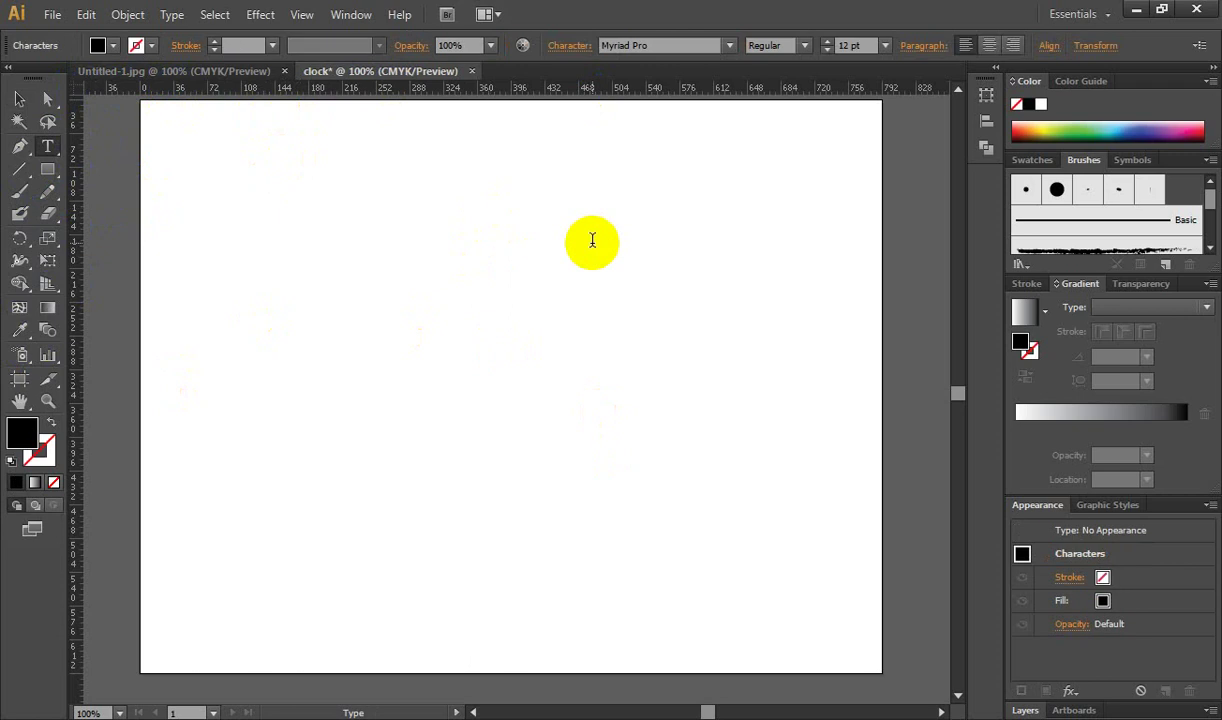
left_click(18, 98)
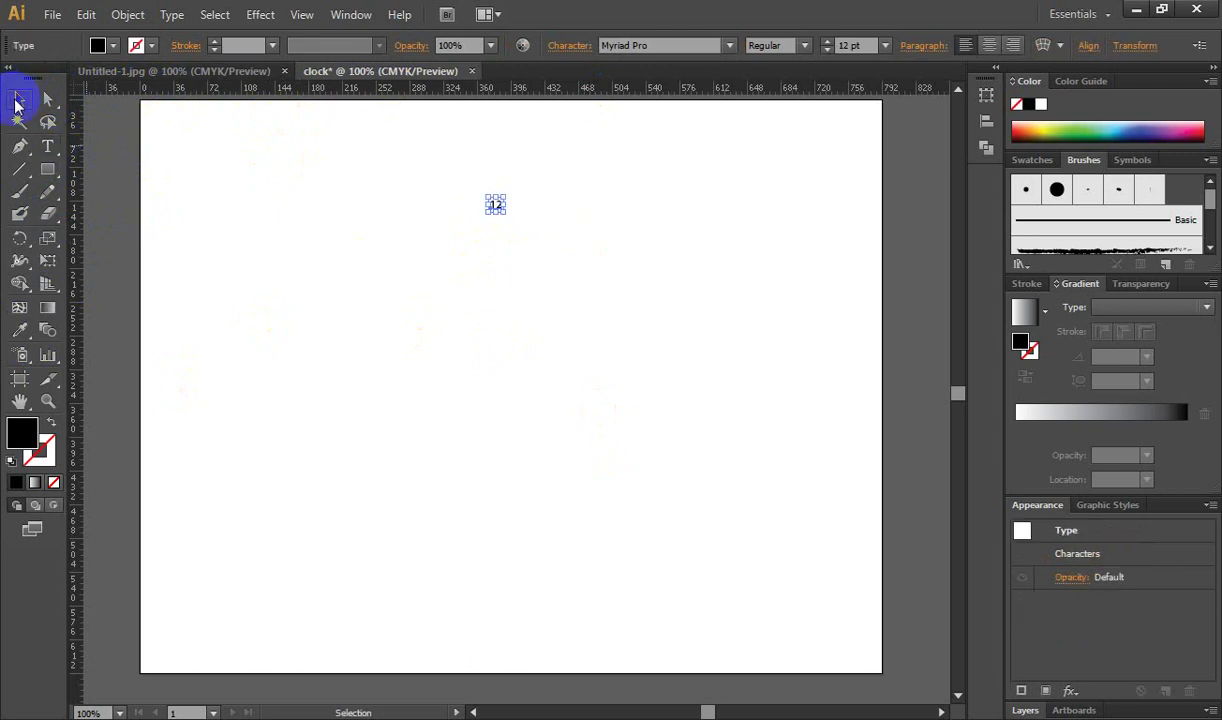
Enlarge the 12 to about 37.5 pt, keeping it in the upper middle of the artboard.
left_click_drag(505, 212, 518, 224)
left_click(597, 241)
left_click(500, 227)
left_click(595, 224)
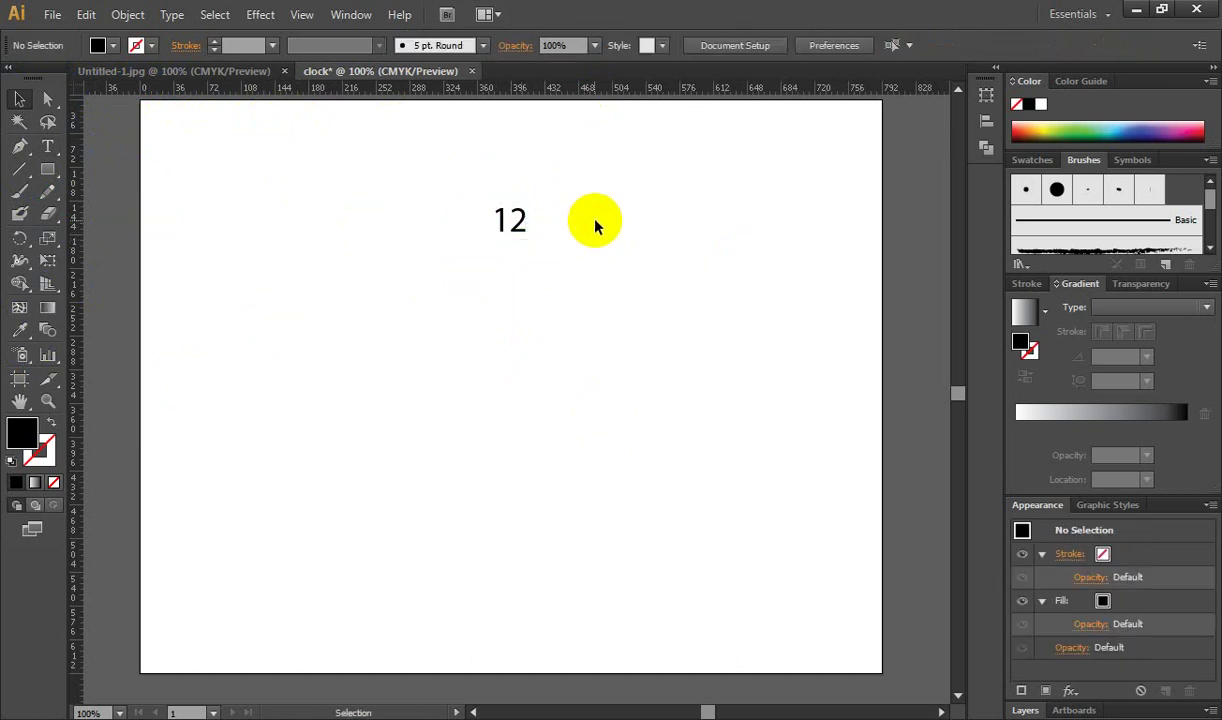
Add a vertical guide through the centre of the 12 and a horizontal guide across the middle of the artboard.
left_click(512, 212)
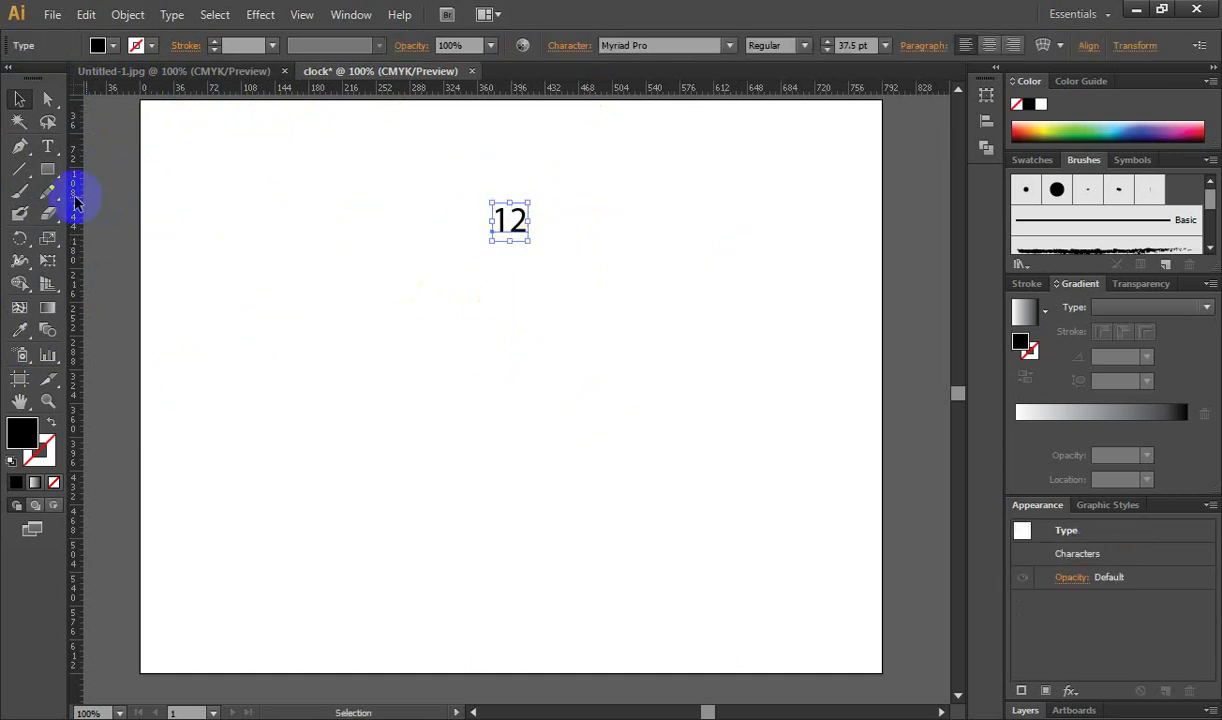
left_click_drag(76, 200, 509, 240)
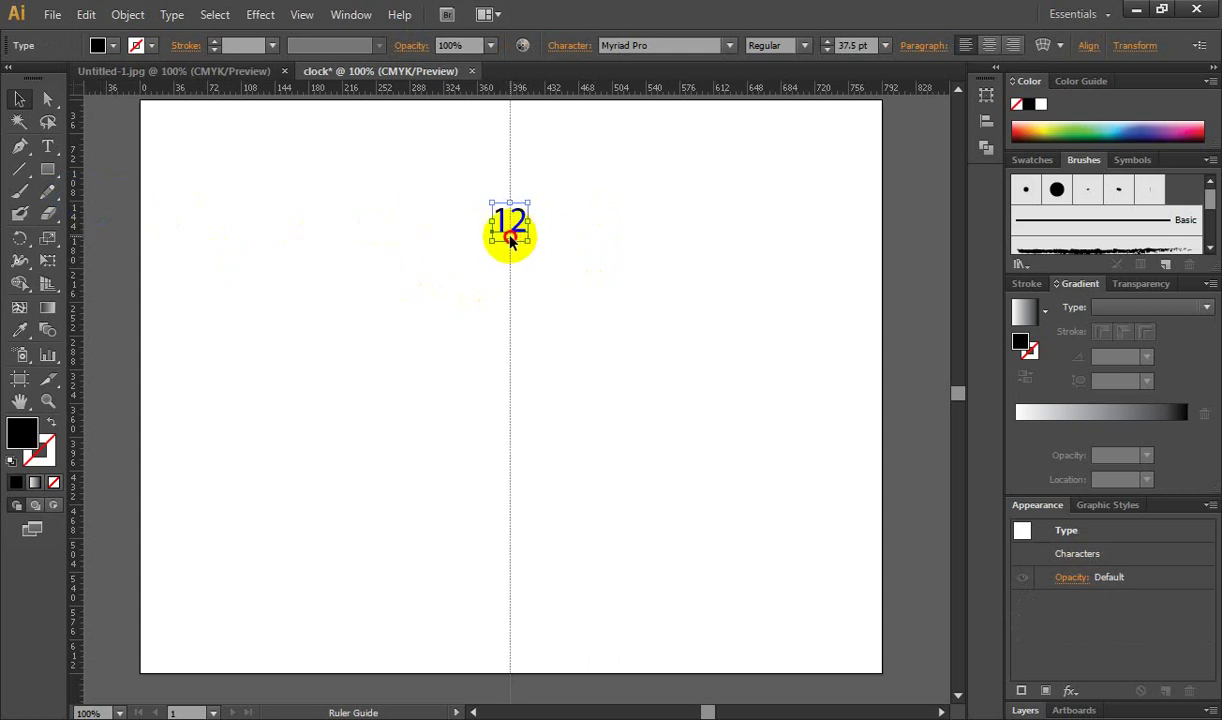
mouse_move(509, 240)
left_mouse_down()
mouse_move(507, 256)
mouse_move(510, 240)
left_mouse_up()
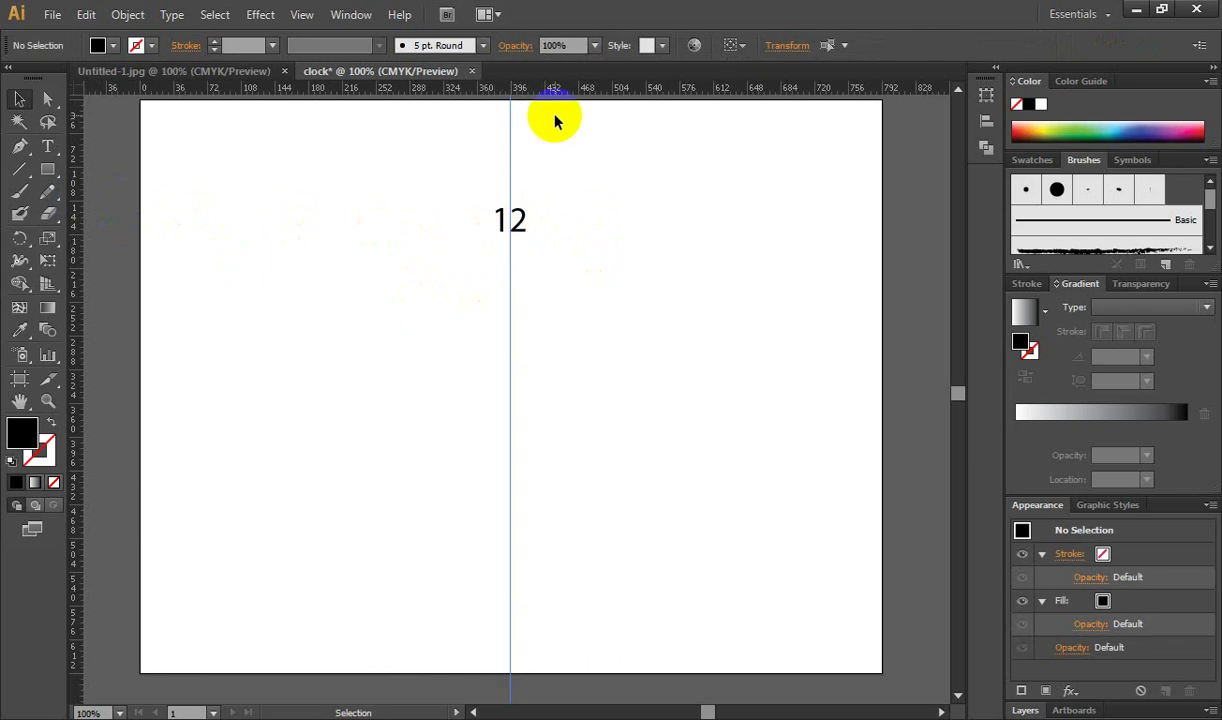
left_click_drag(536, 95, 546, 392)
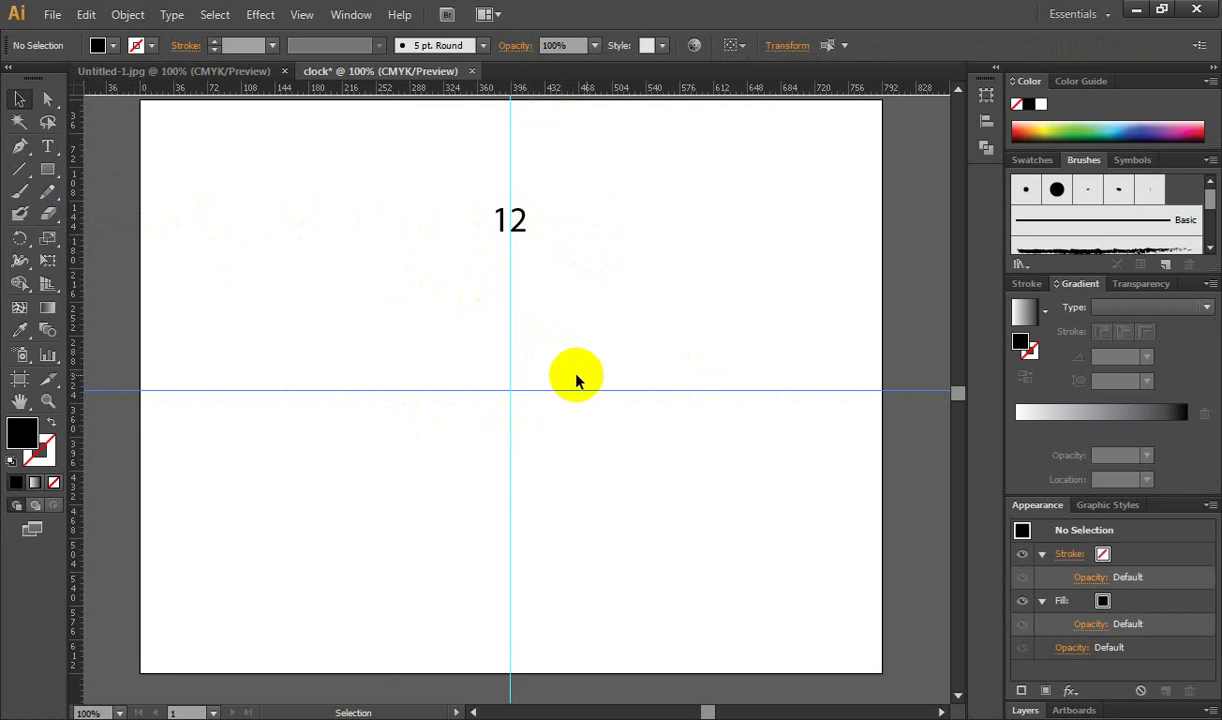
Lock the vertical and horizontal guides.
left_click(510, 345)
right_click(552, 389)
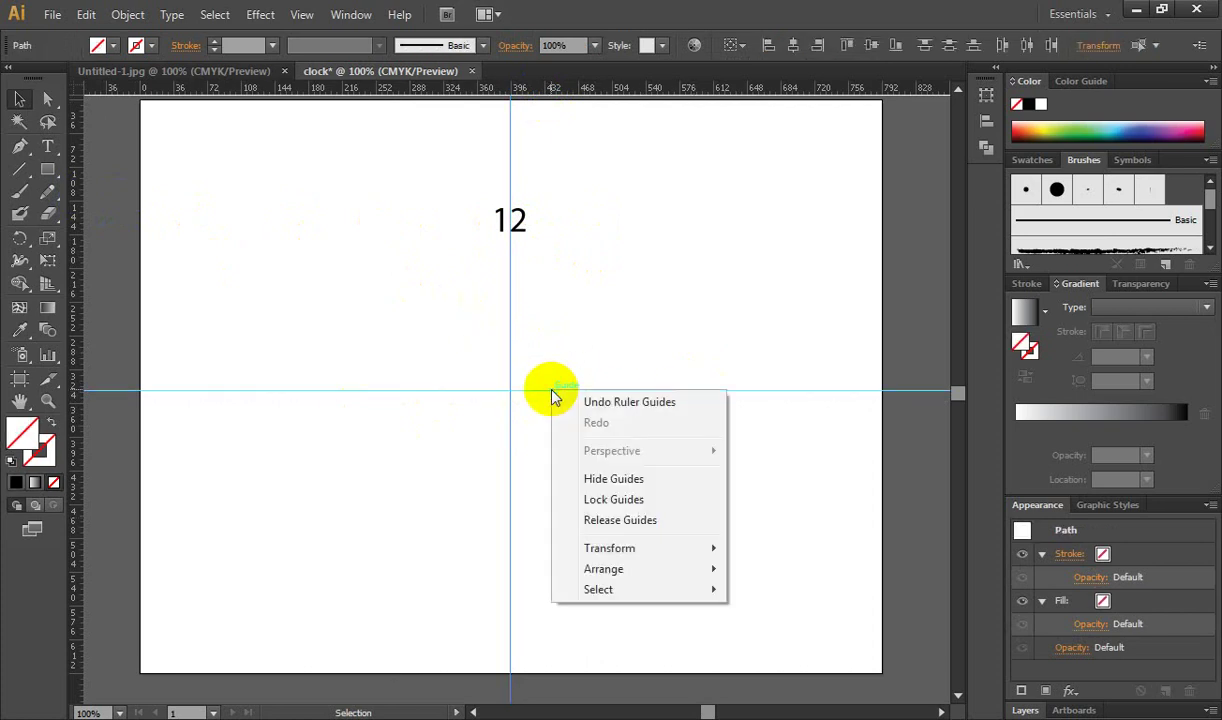
left_click(610, 502)
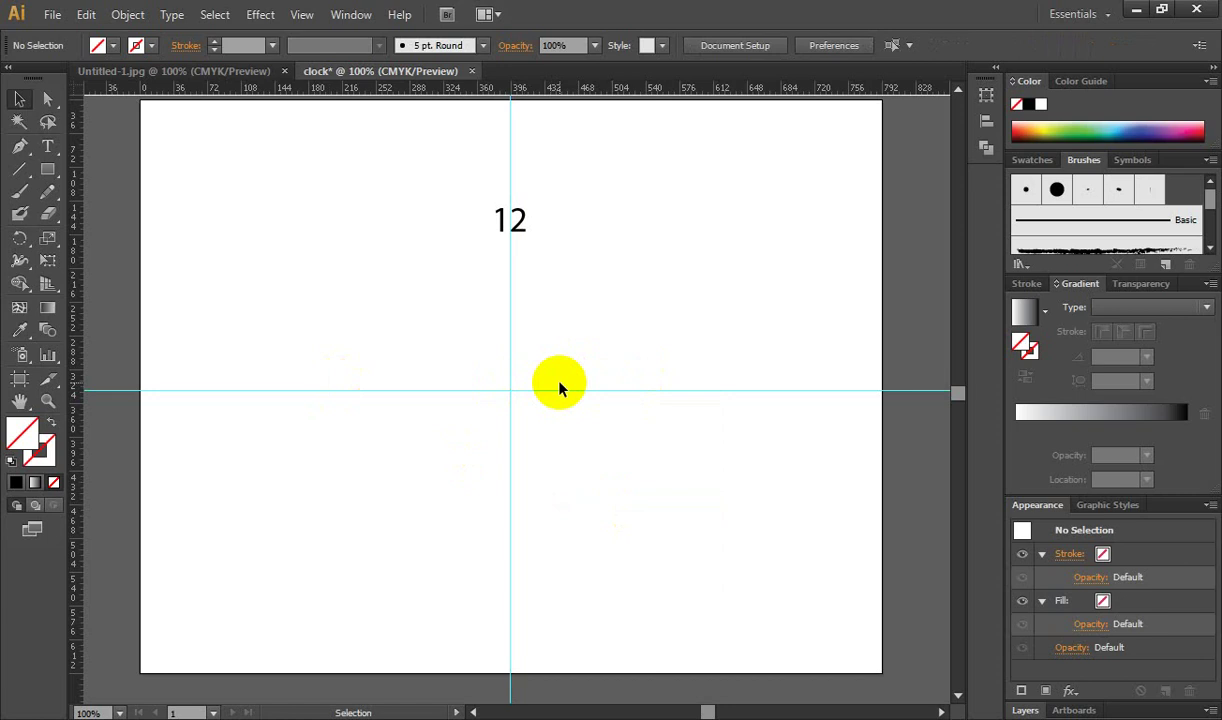
Create a copy of the 12 rotated 30° about the intersection of the two guides, previewing the rotation first.
left_click(518, 218)
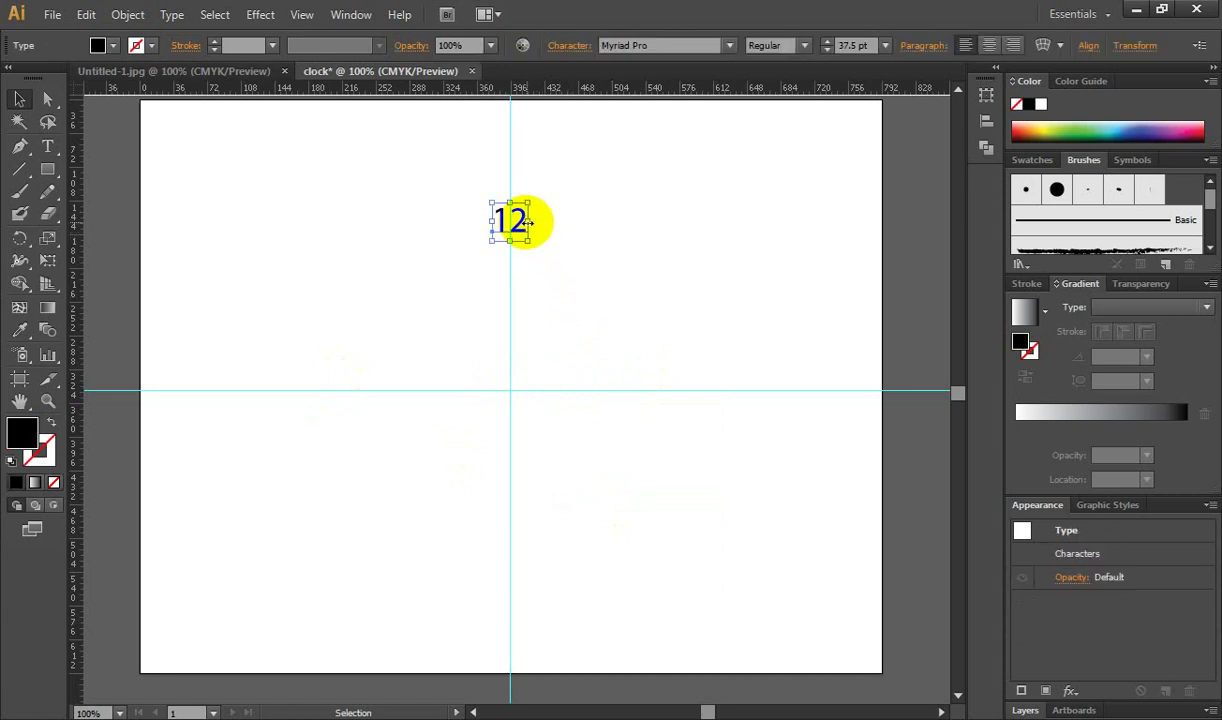
left_click(20, 238)
left_click_drag(40, 242, 84, 244)
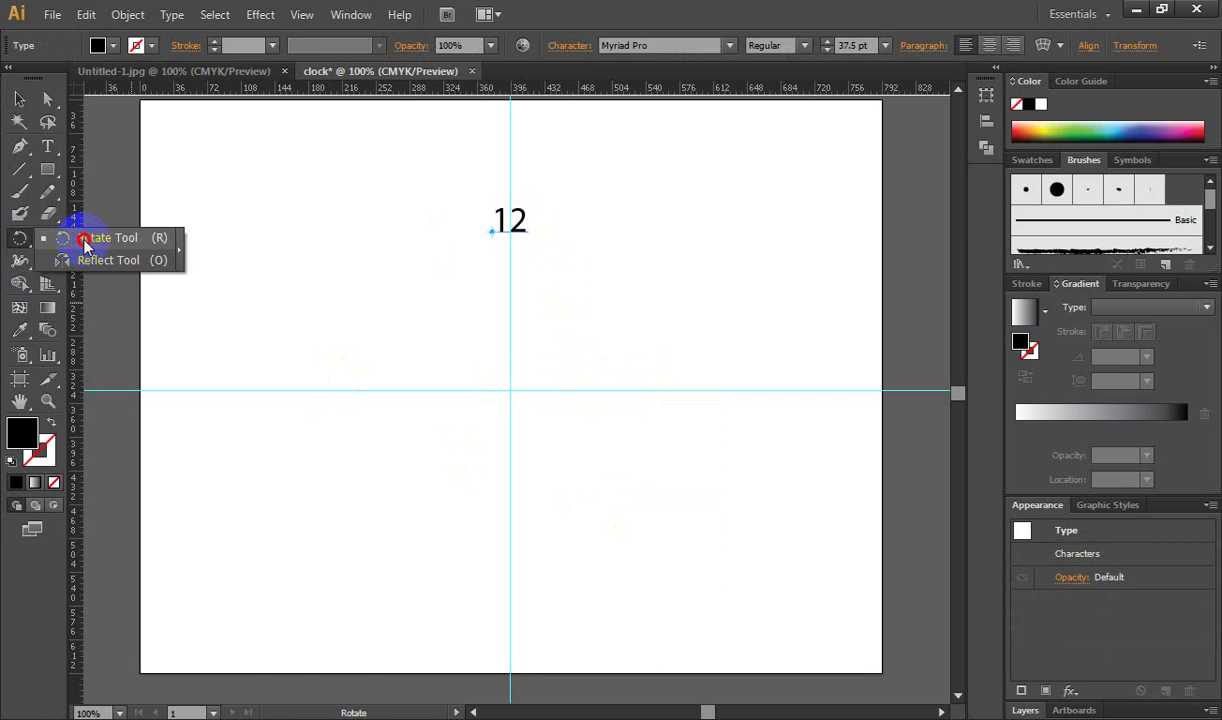
left_click_drag(84, 244, 82, 240)
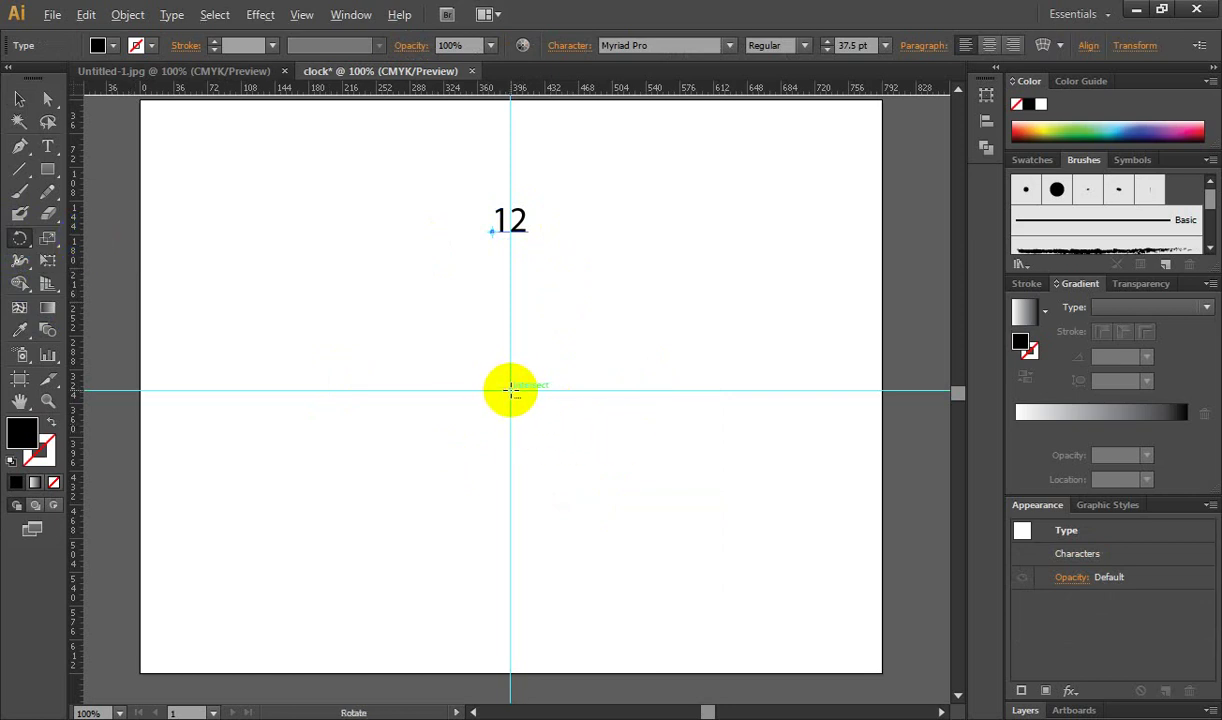
left_click(510, 392, "alt")
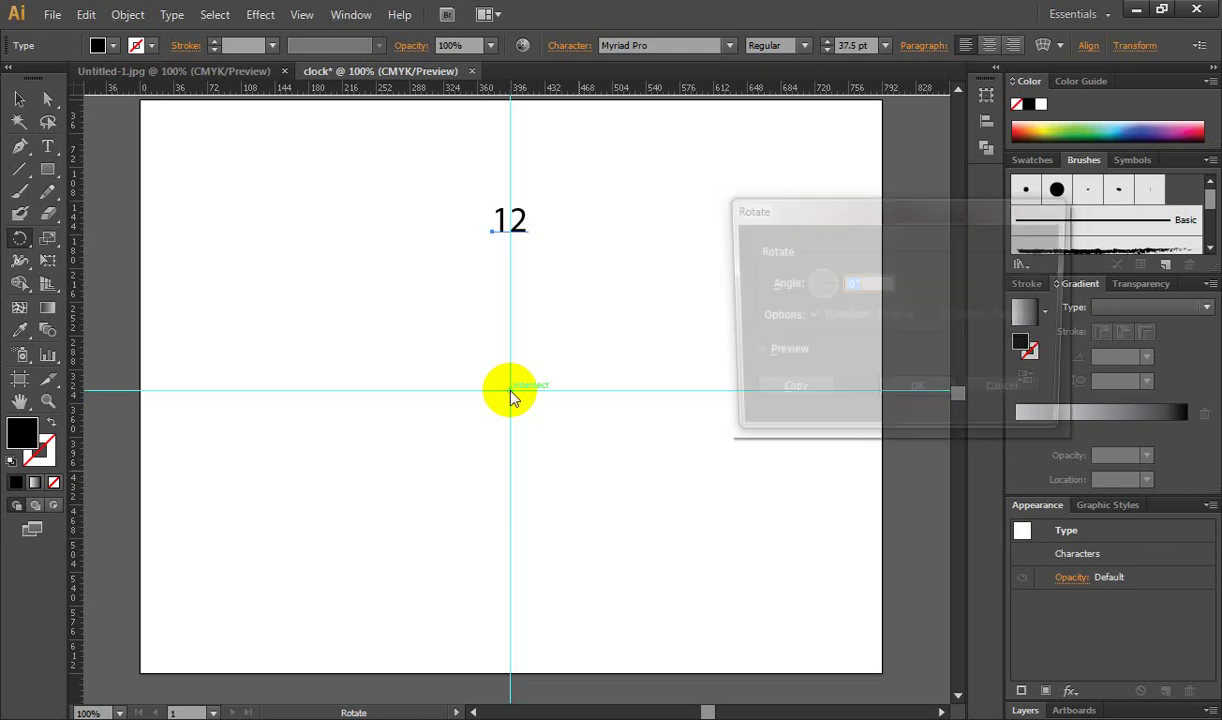
left_click_drag(886, 229, 751, 206)
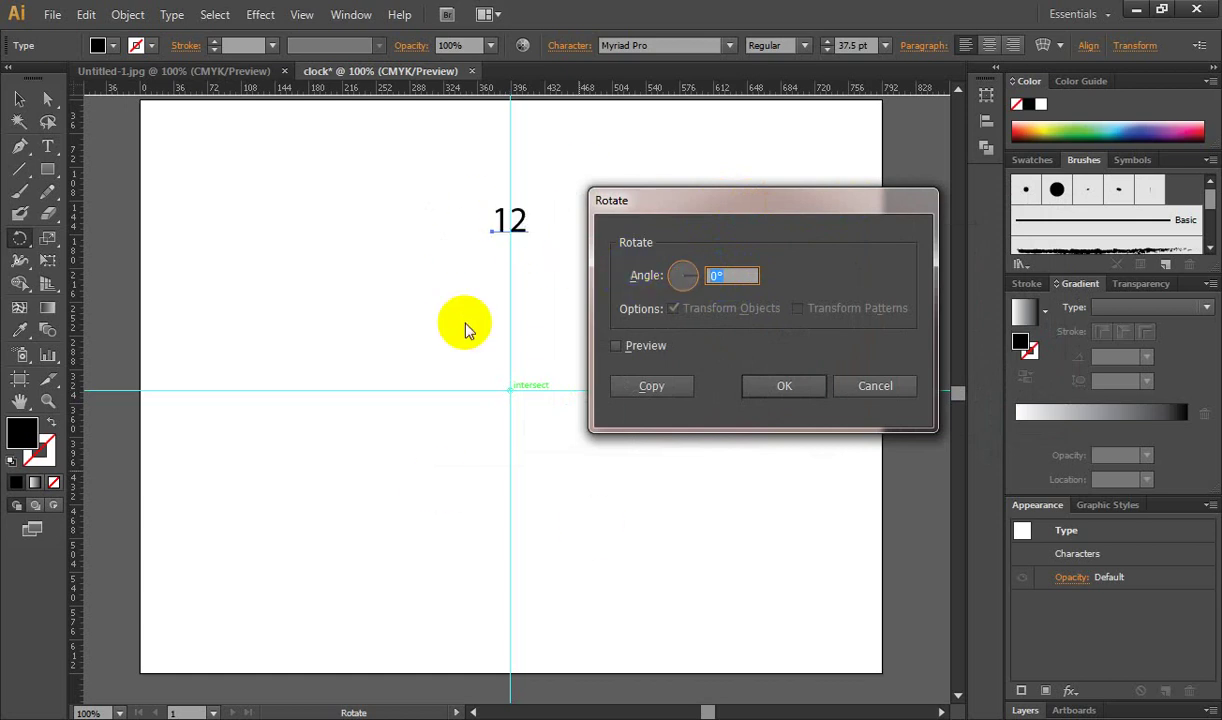
left_click(740, 277)
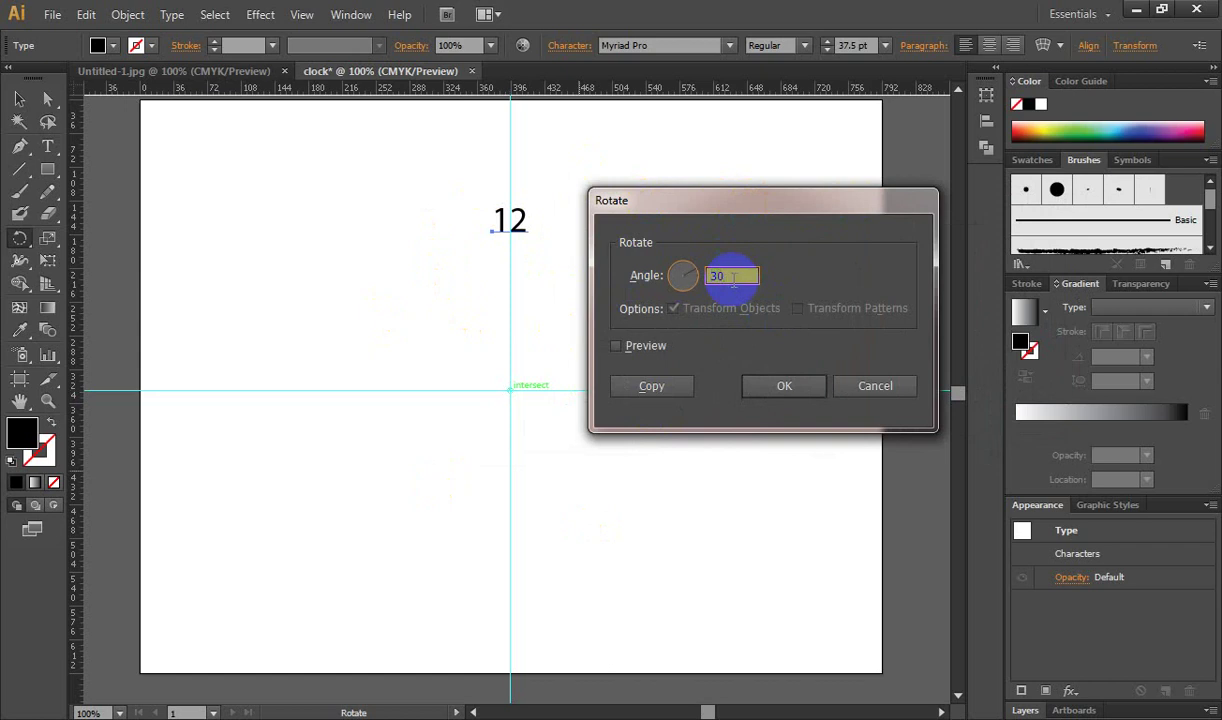
left_click(616, 346)
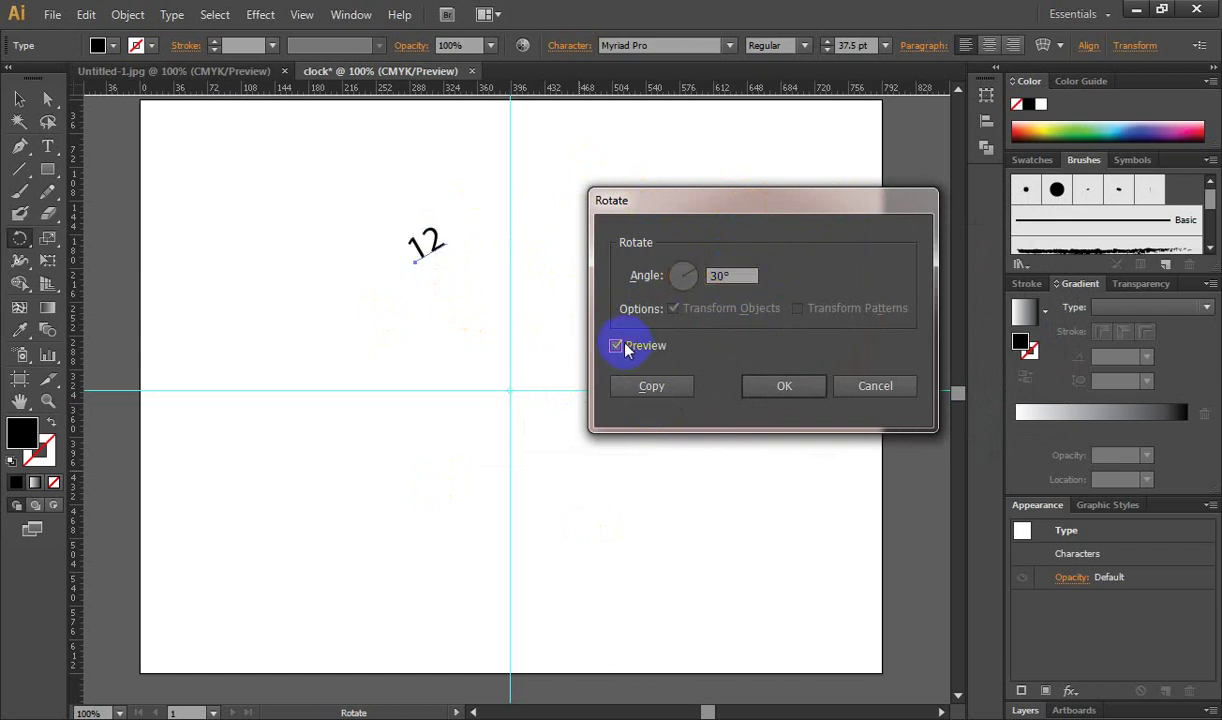
left_click(625, 347)
left_click(625, 347)
left_click(625, 347)
left_click(625, 347)
left_click(625, 347)
left_click(625, 347)
left_click(645, 385)
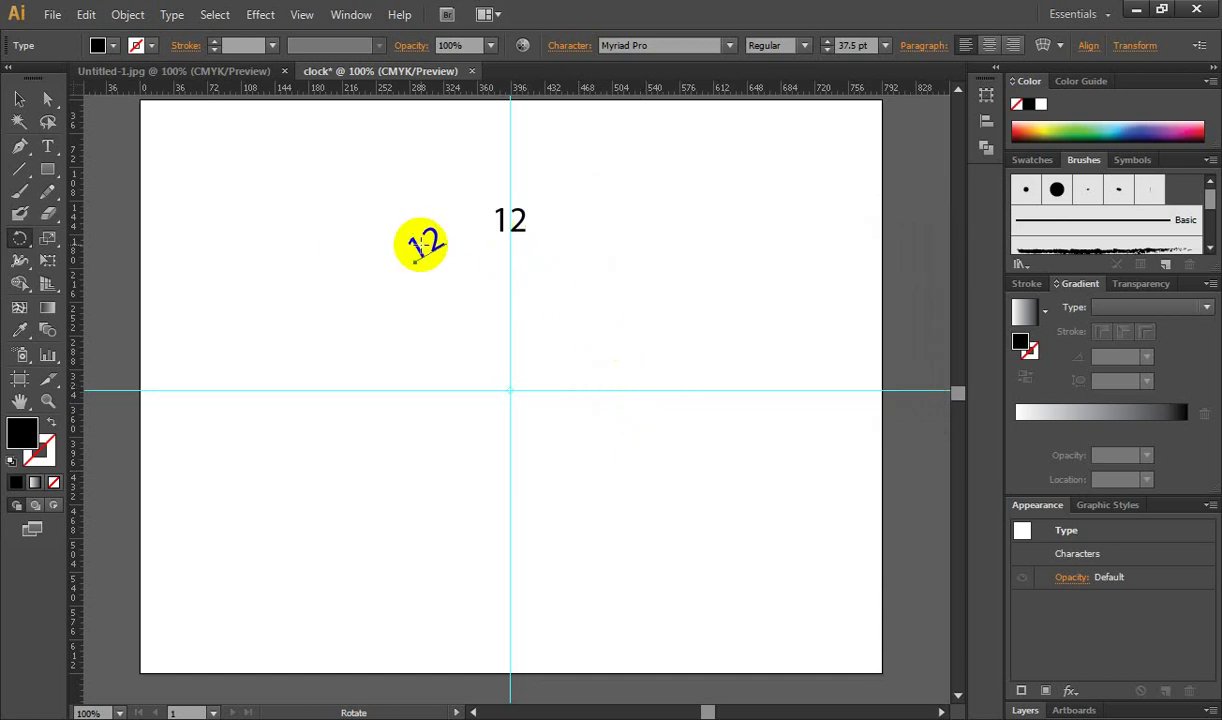
Repeat the 30° rotated copy ten times to complete a ring of twelve numerals around the guides' intersection.
left_click(420, 248, "ctrl")
key("ctrl+d")
key("ctrl+d")
key("ctrl+d")
key("ctrl+d")
key("ctrl+d")
key("ctrl+d")
key("ctrl+d")
key("ctrl+d")
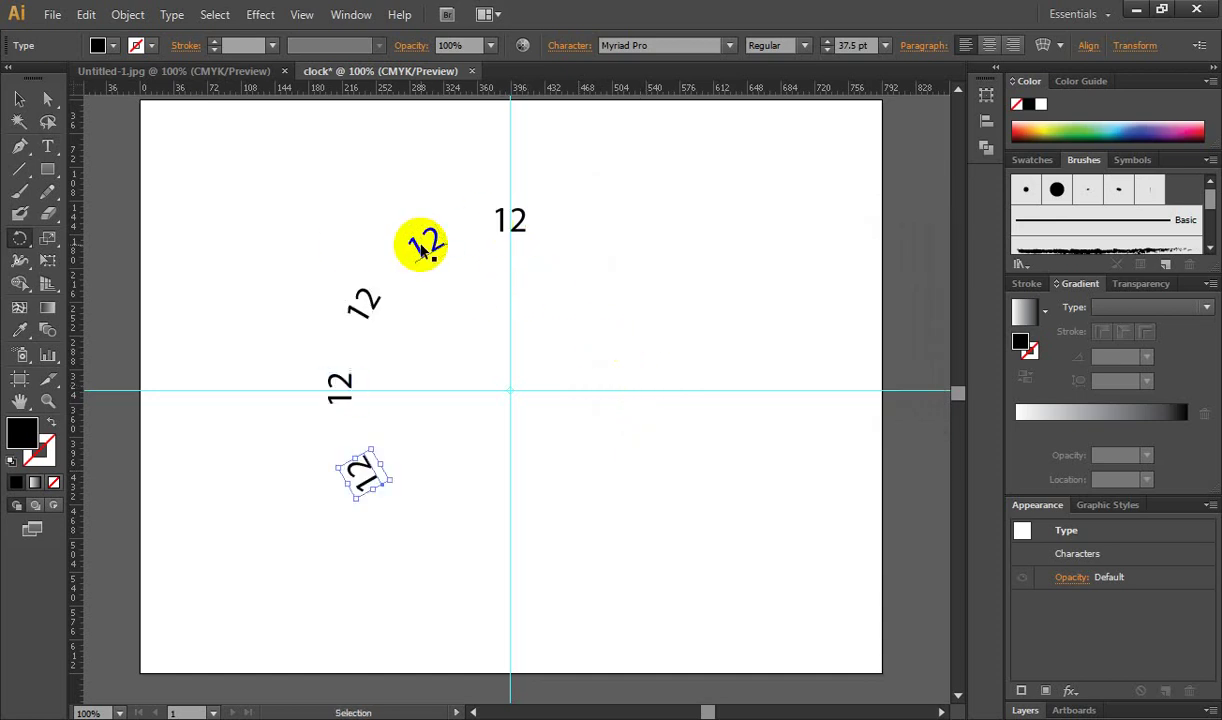
key("ctrl+d")
key("ctrl+d")
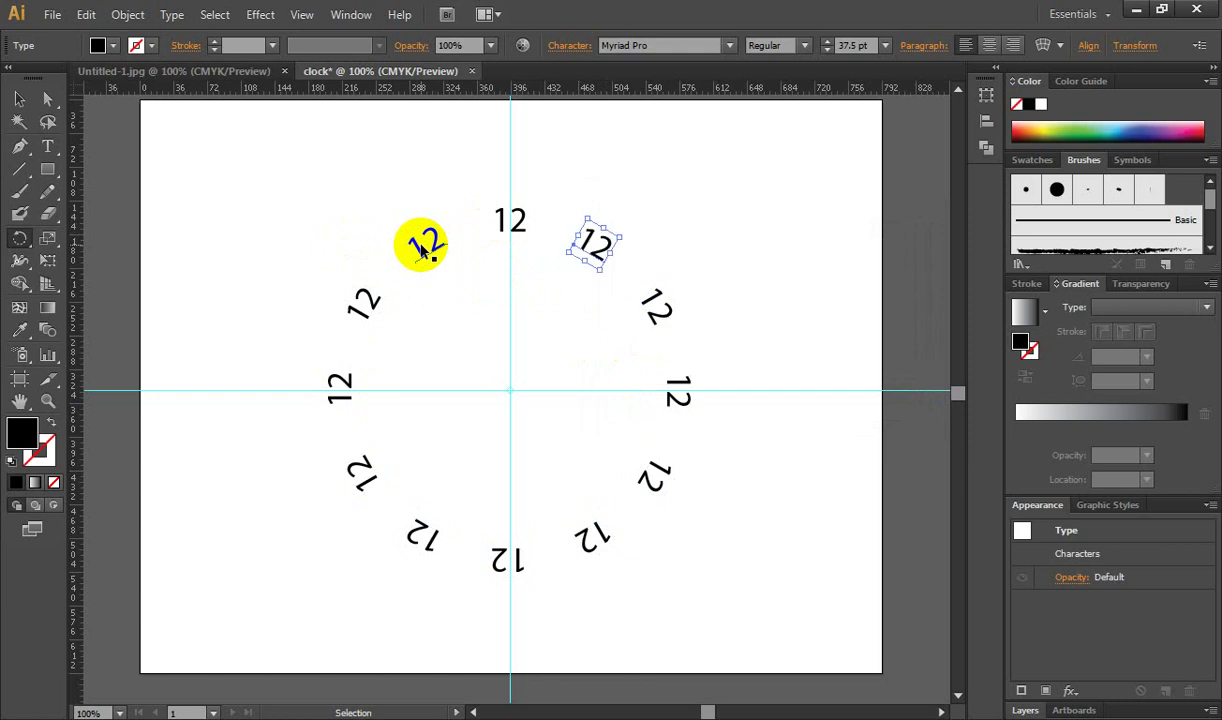
Change the numerals at the one and two o'clock positions to 1 and 2.
left_click(19, 99)
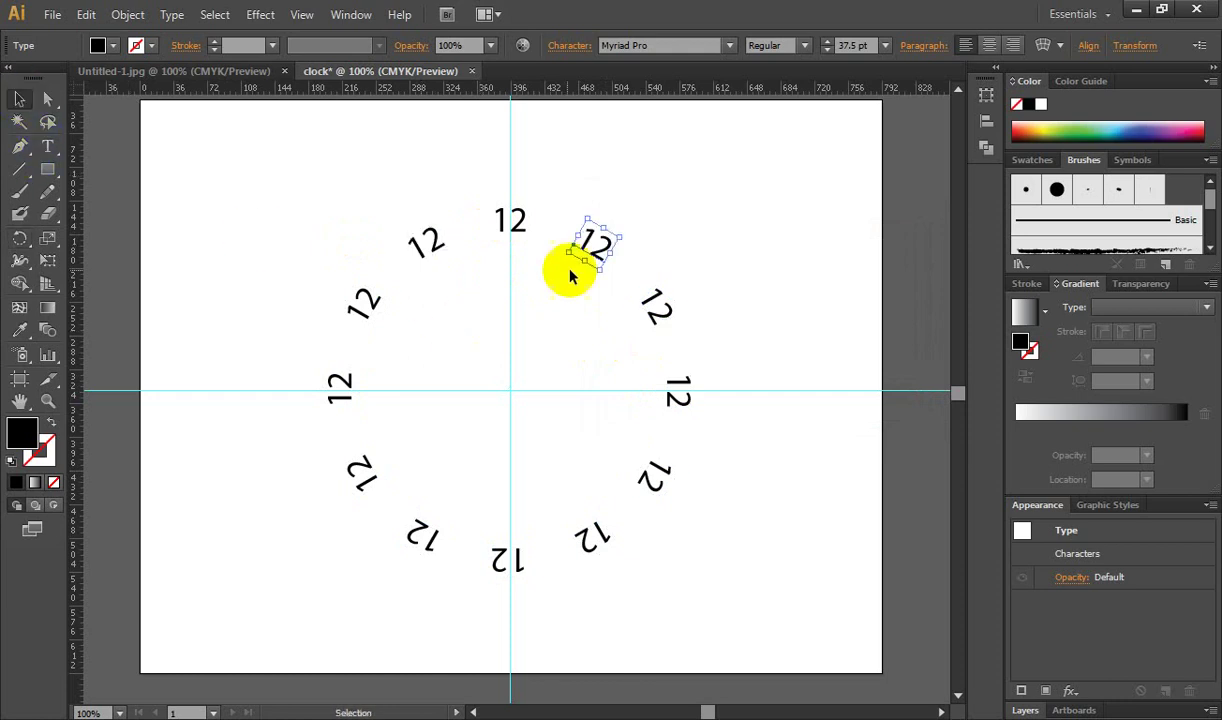
left_click(540, 340)
left_click(600, 250)
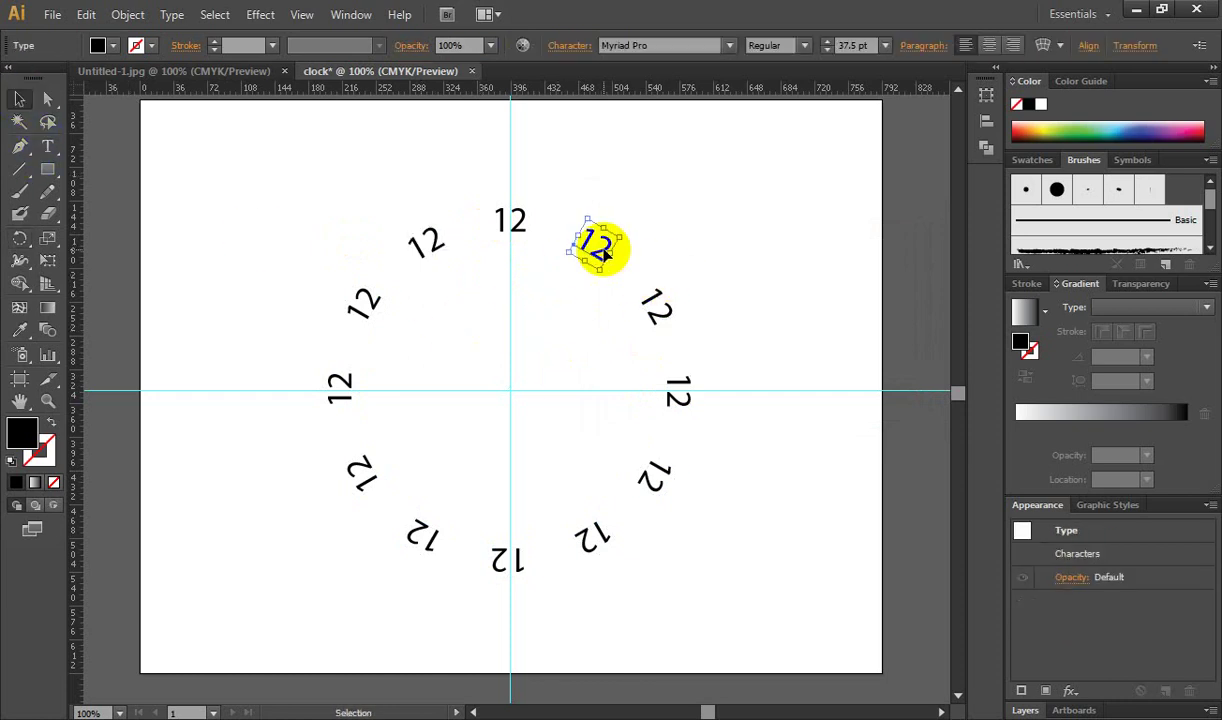
double_click(600, 250)
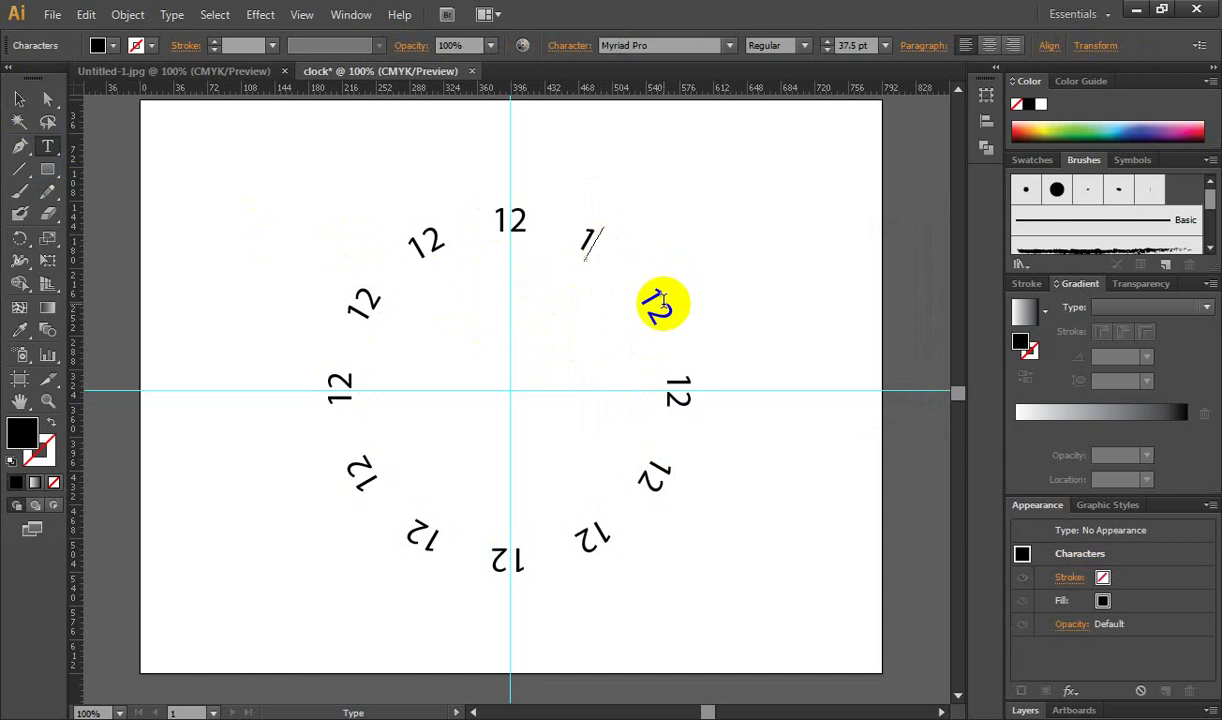
key("BackSpace")
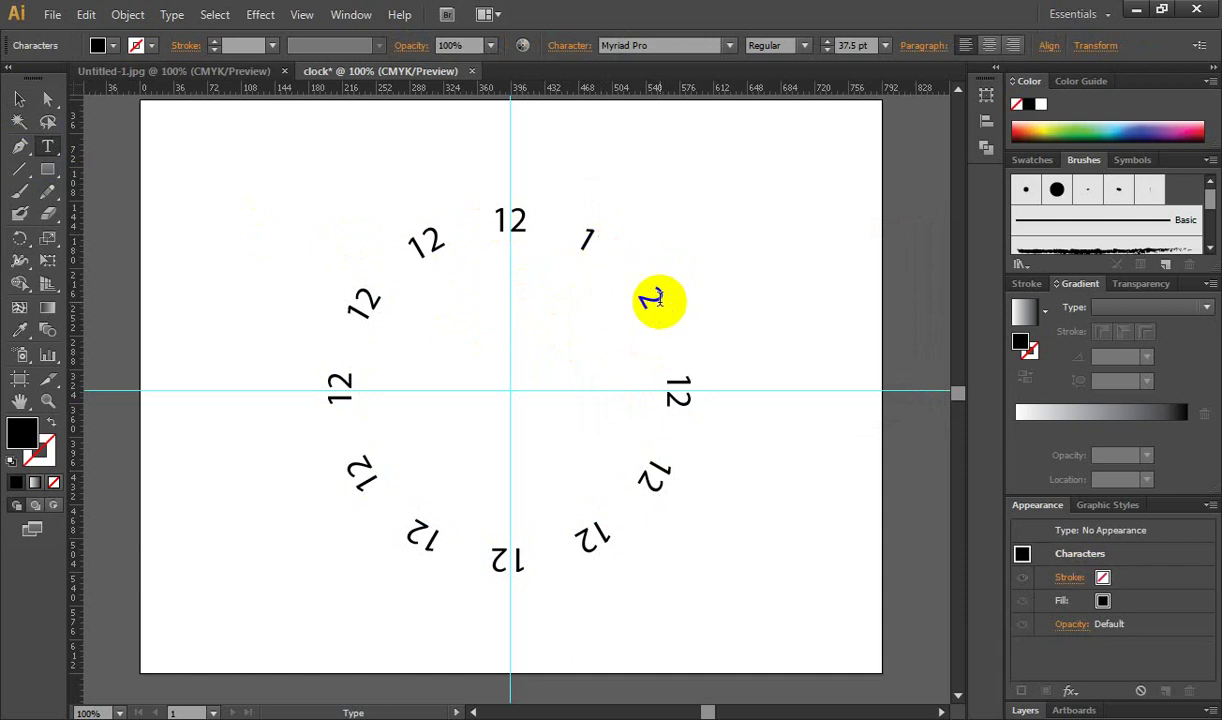
Change the numerals at the three, four, five and six o'clock positions to 3, 4, 5 and 6.
left_click(681, 386)
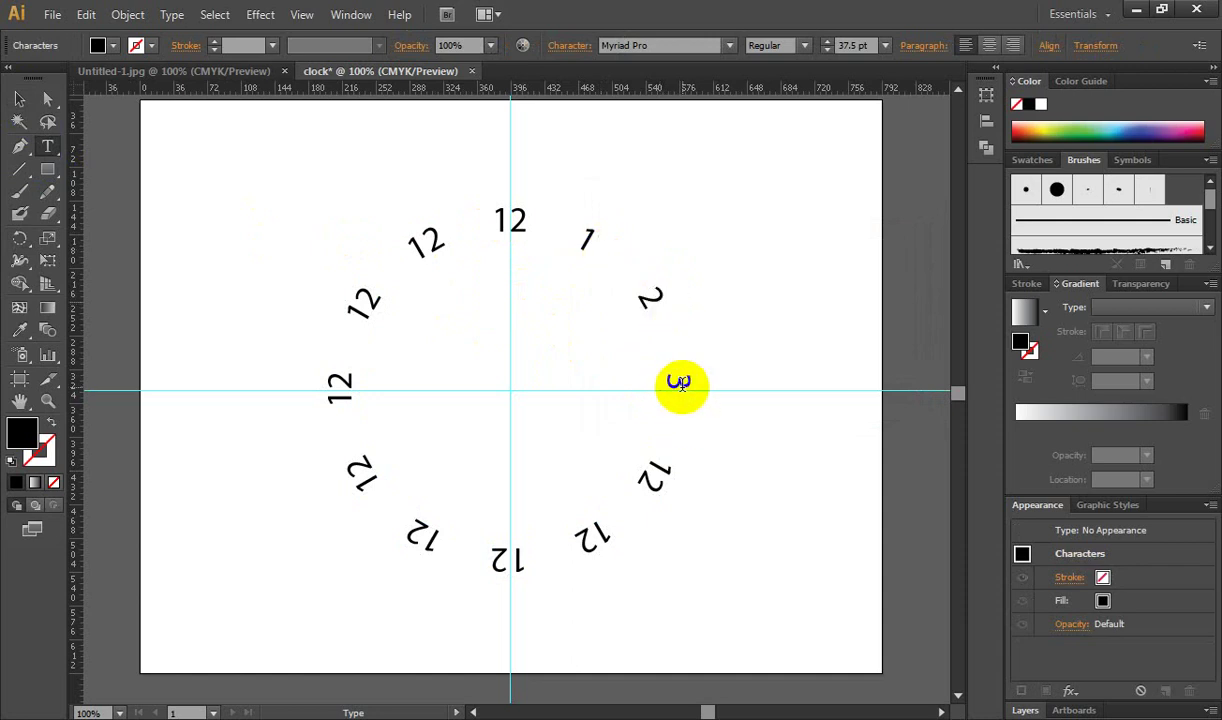
left_click(656, 473)
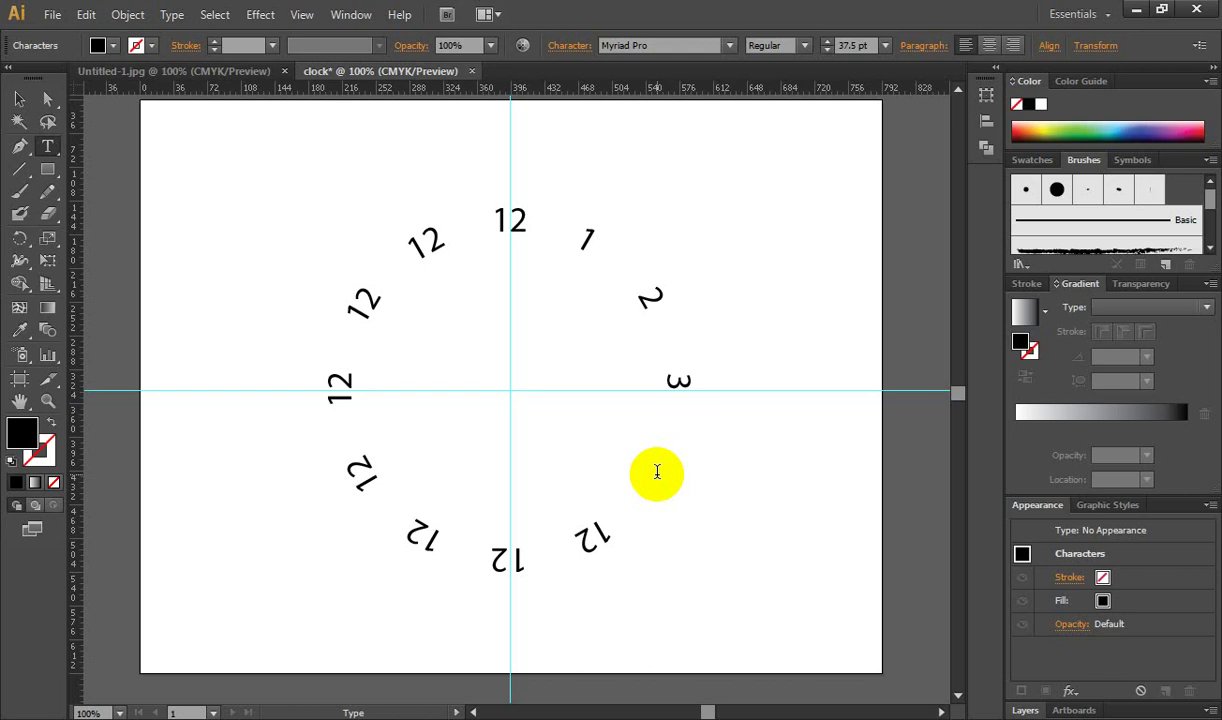
type("4")
double_click(596, 533)
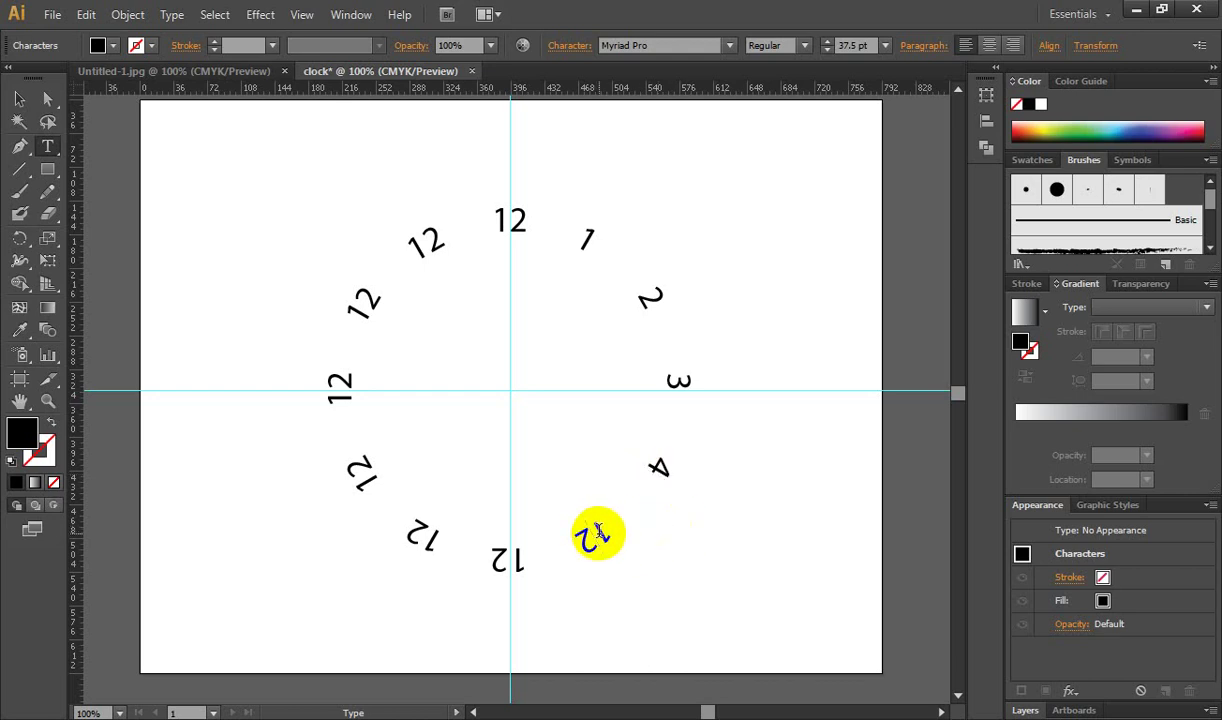
type("5")
double_click(508, 556)
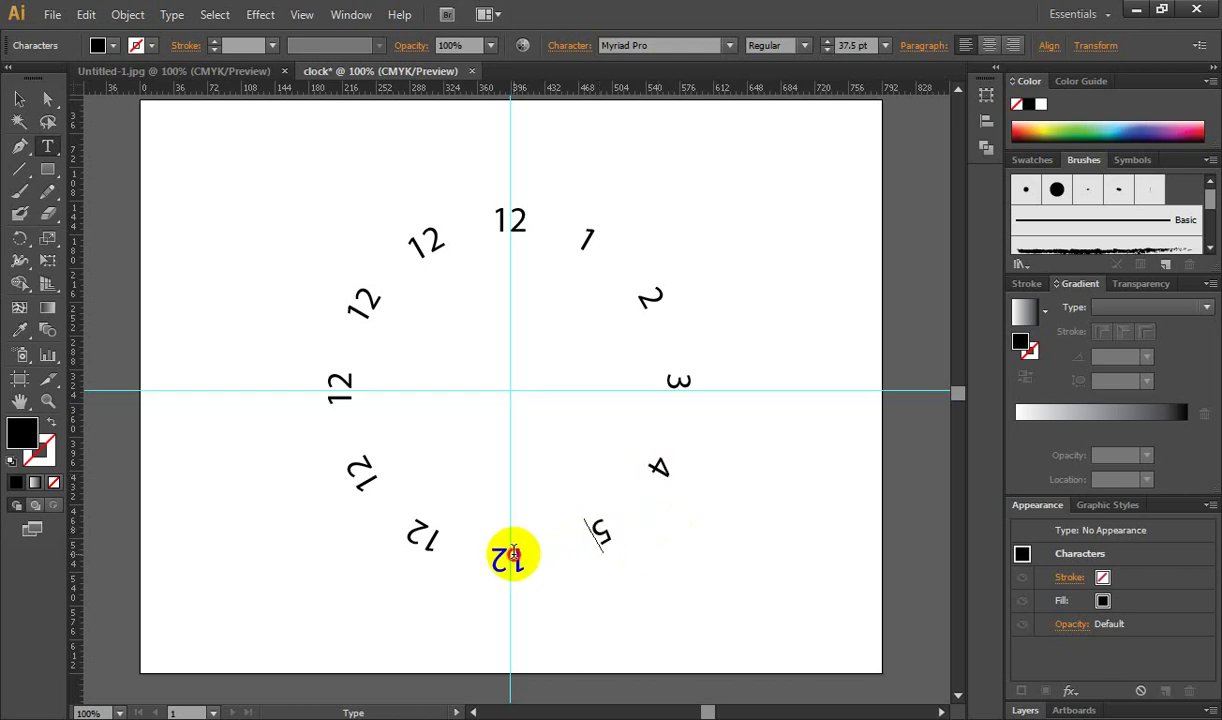
type("6")
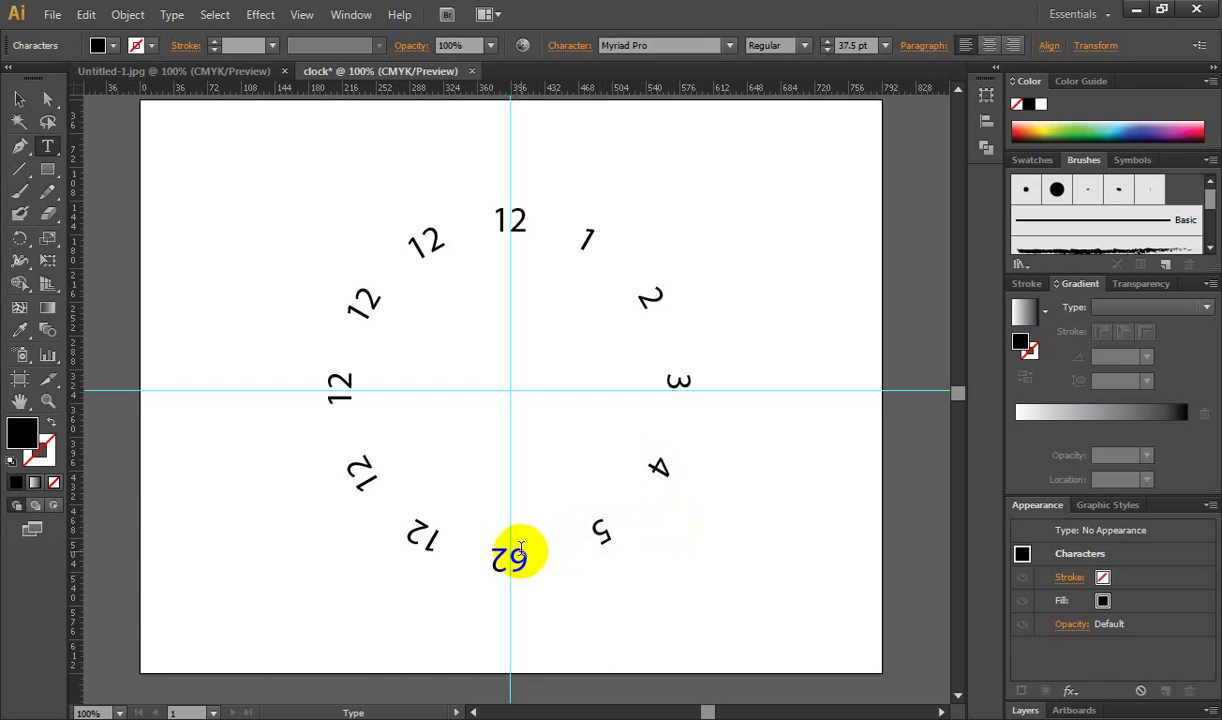
key("BackSpace")
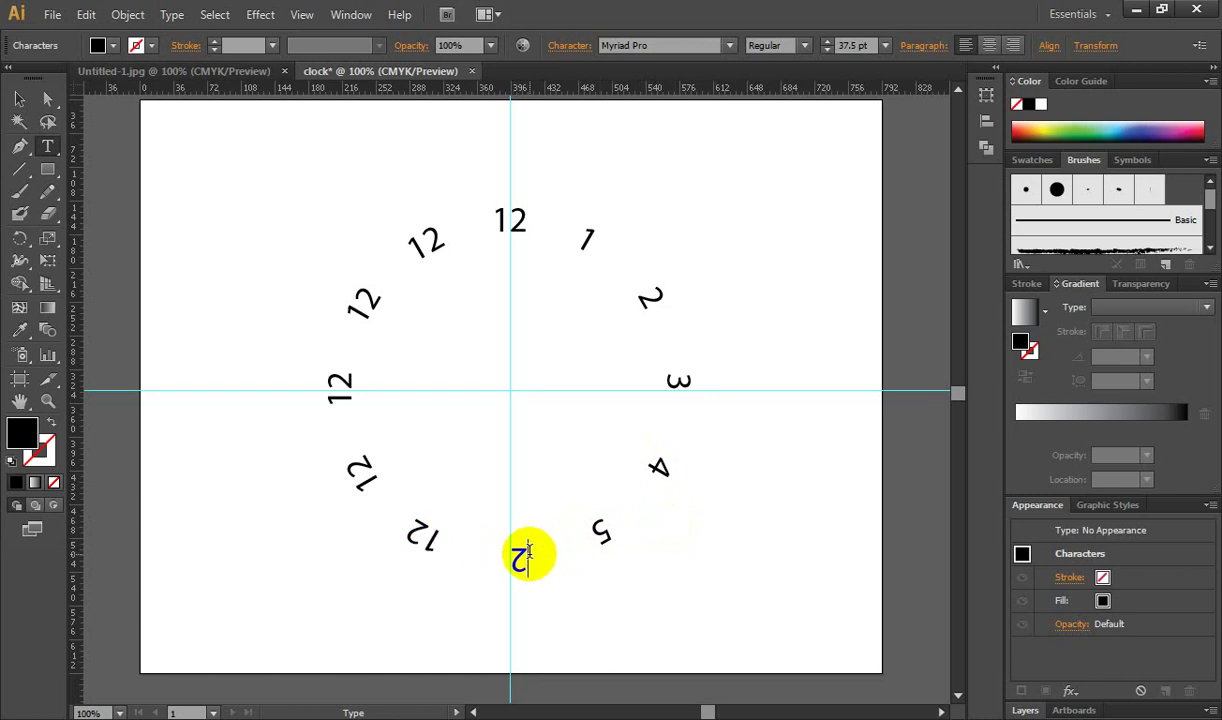
type("6")
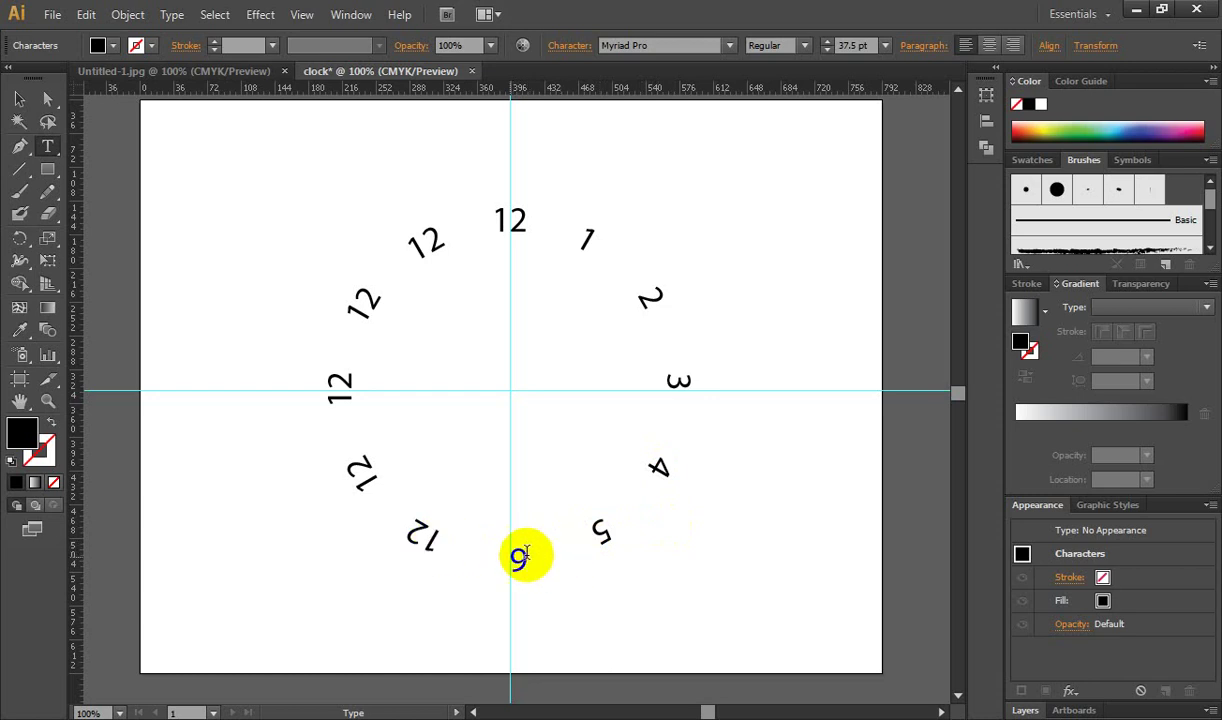
Change the numerals at the seven, eight and nine o'clock positions to 7, 8 and 9.
double_click(424, 530)
key("BackSpace")
key("Delete")
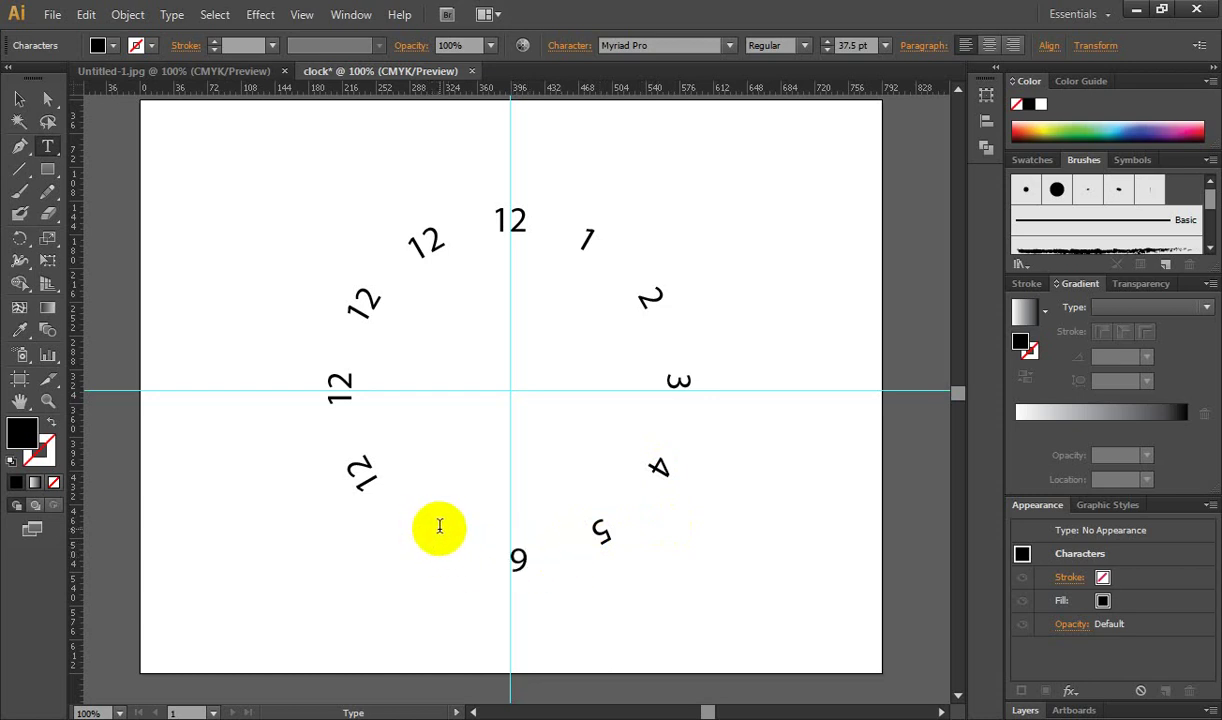
type("7")
double_click(358, 477)
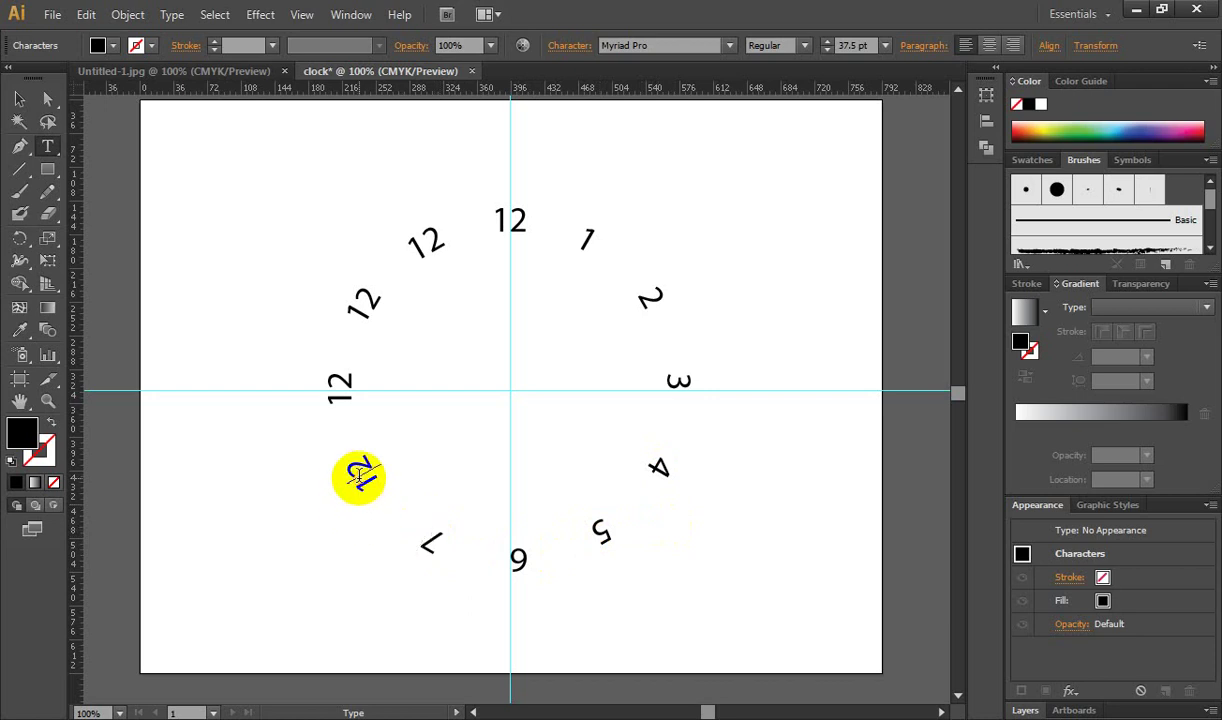
key("BackSpace")
type("8")
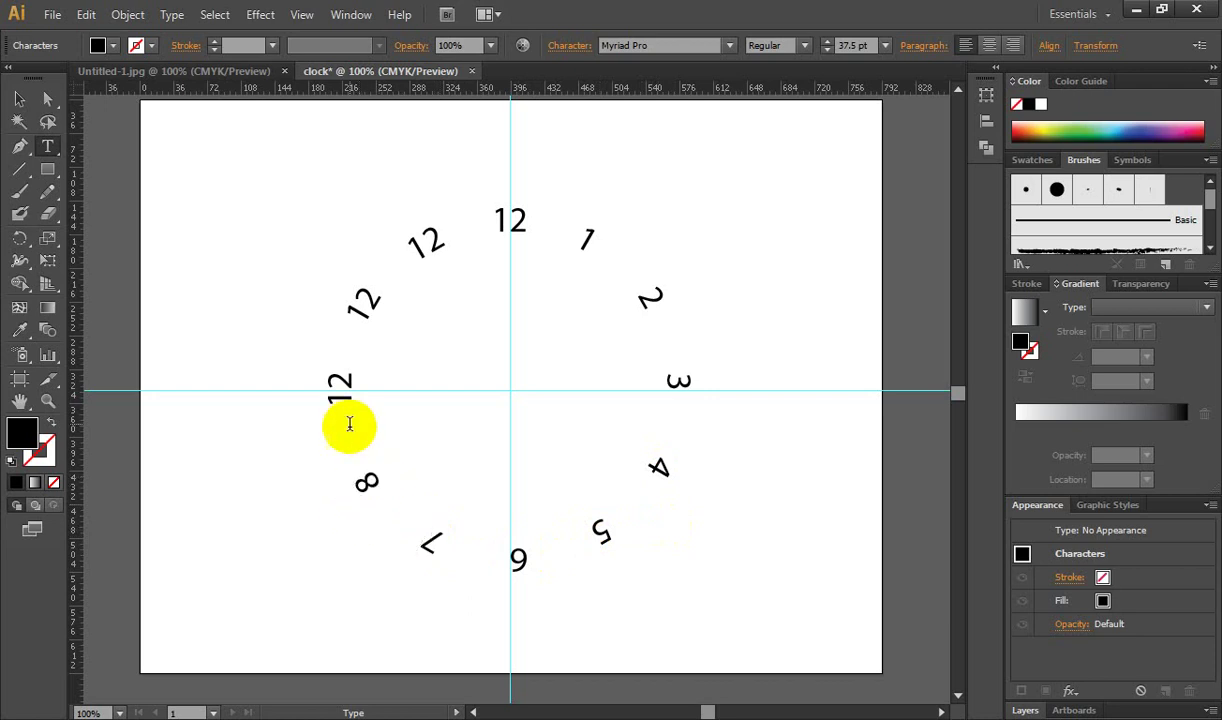
double_click(342, 386)
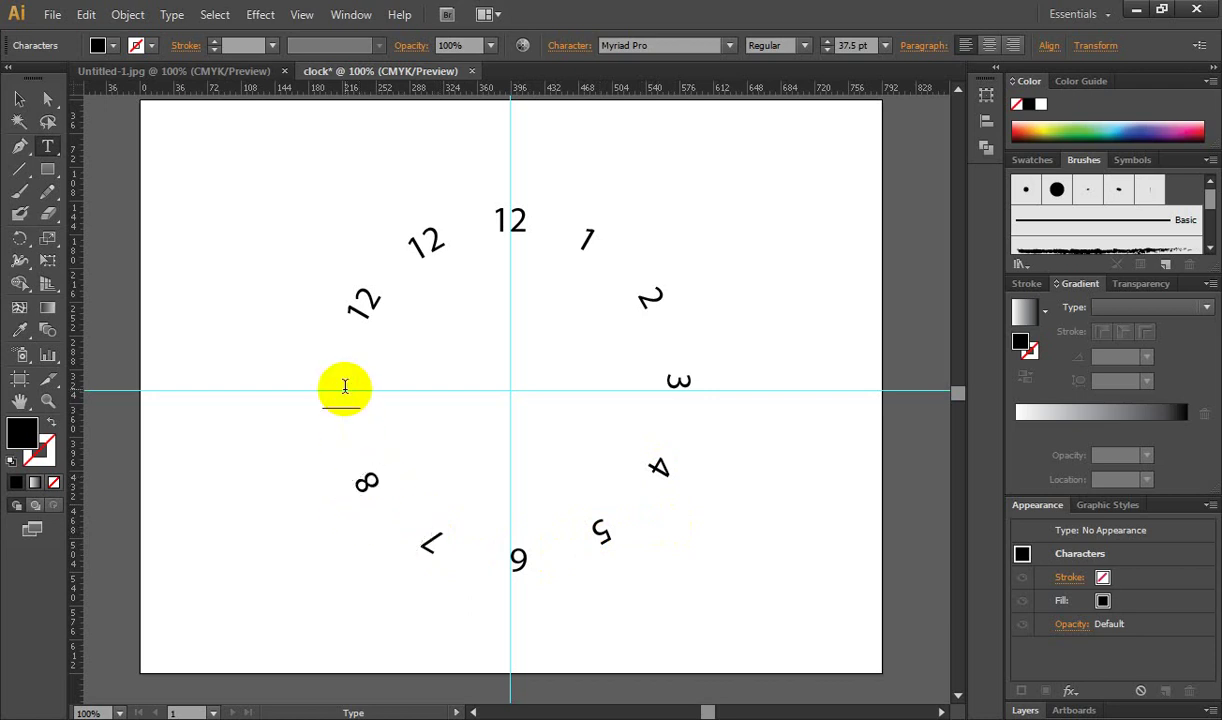
type("9")
Change the numerals at the ten and eleven o'clock positions to 10 and 11, leaving nothing selected.
double_click(365, 306)
type("1")
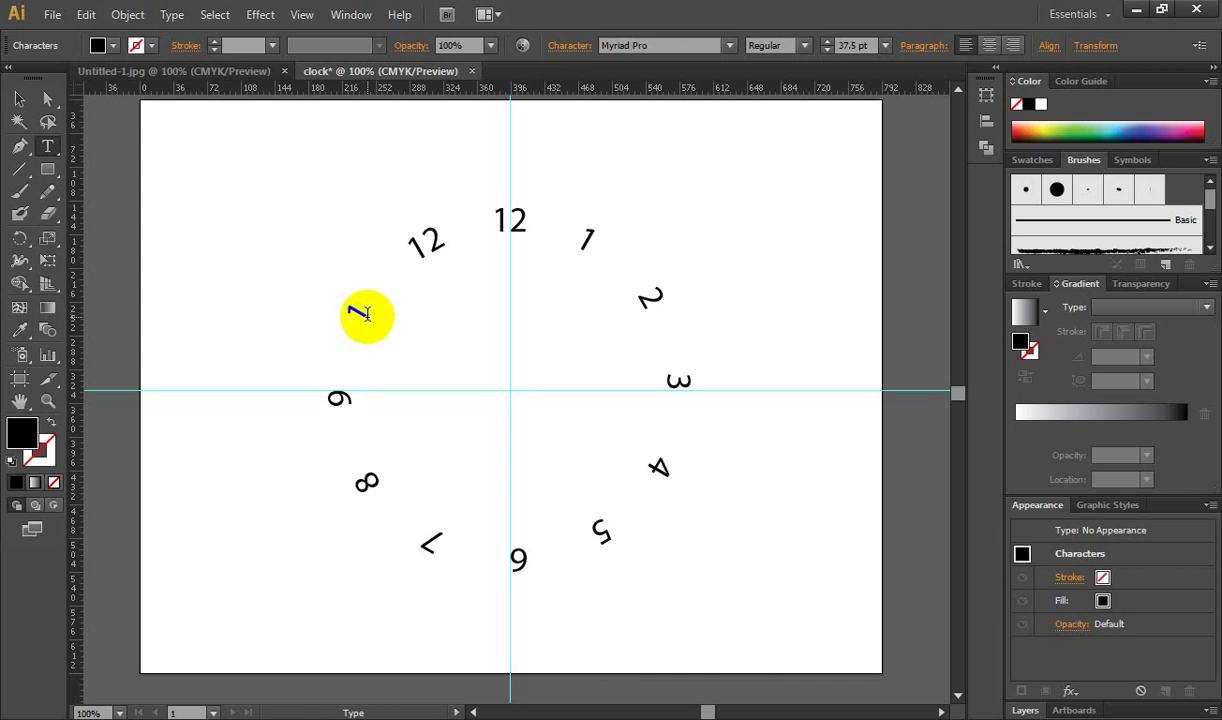
type("0")
double_click(428, 243)
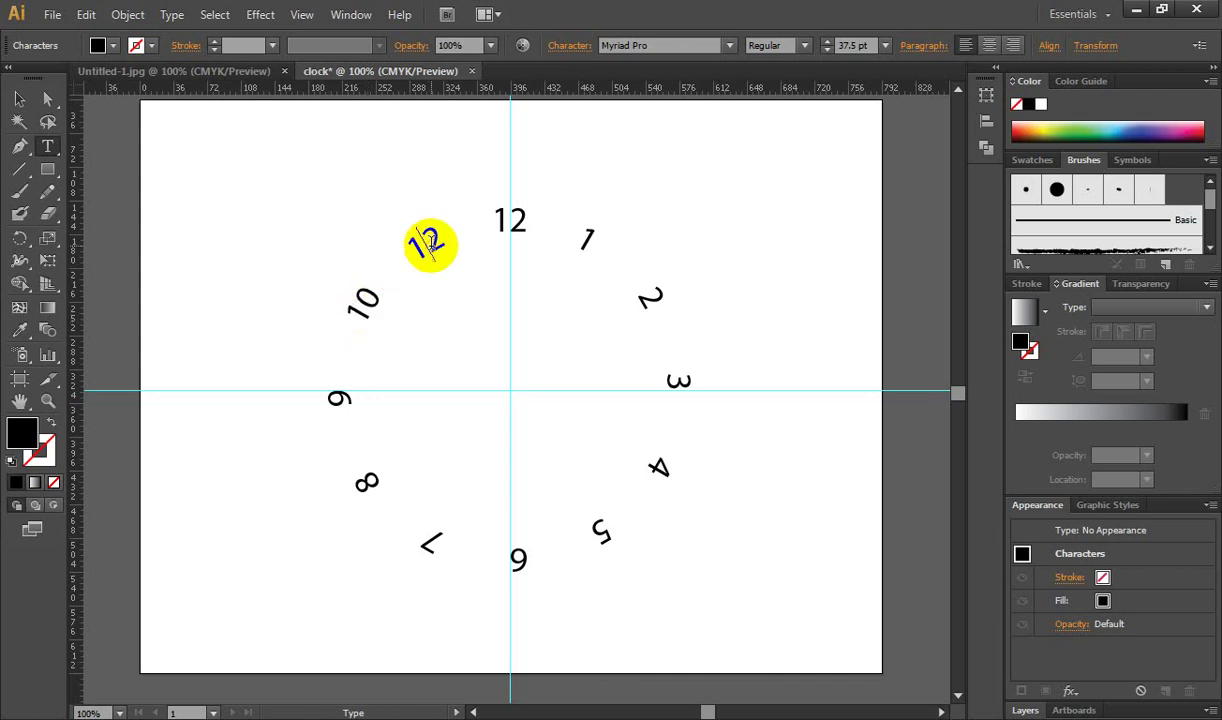
type("11")
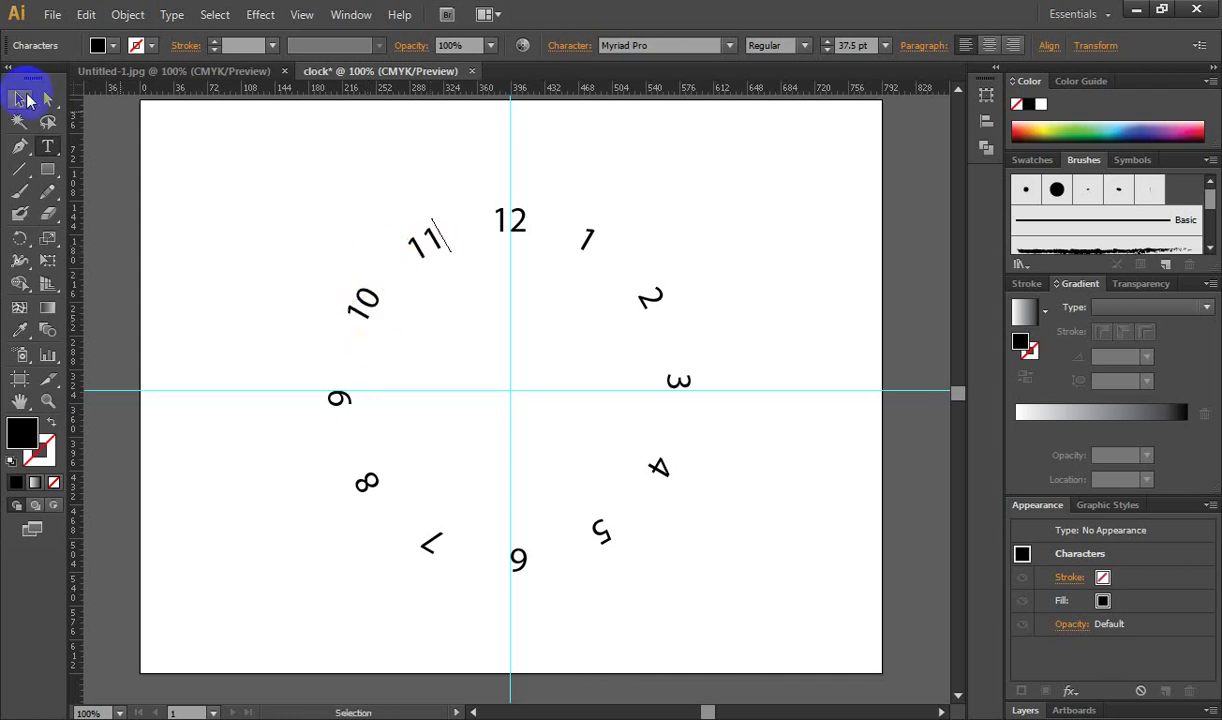
left_click(19, 99)
left_click(267, 191)
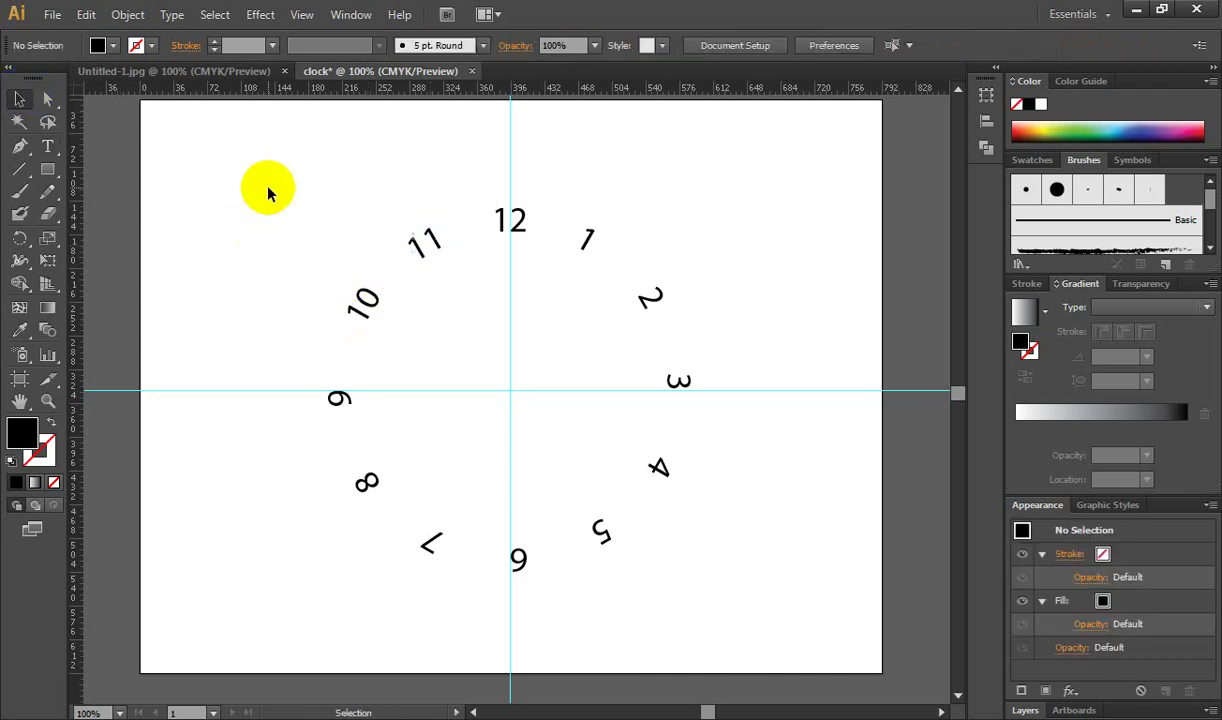
Rotate the numerals 2, 3 and 4 individually in place to more upright angles.
left_click(585, 238)
left_click(650, 298)
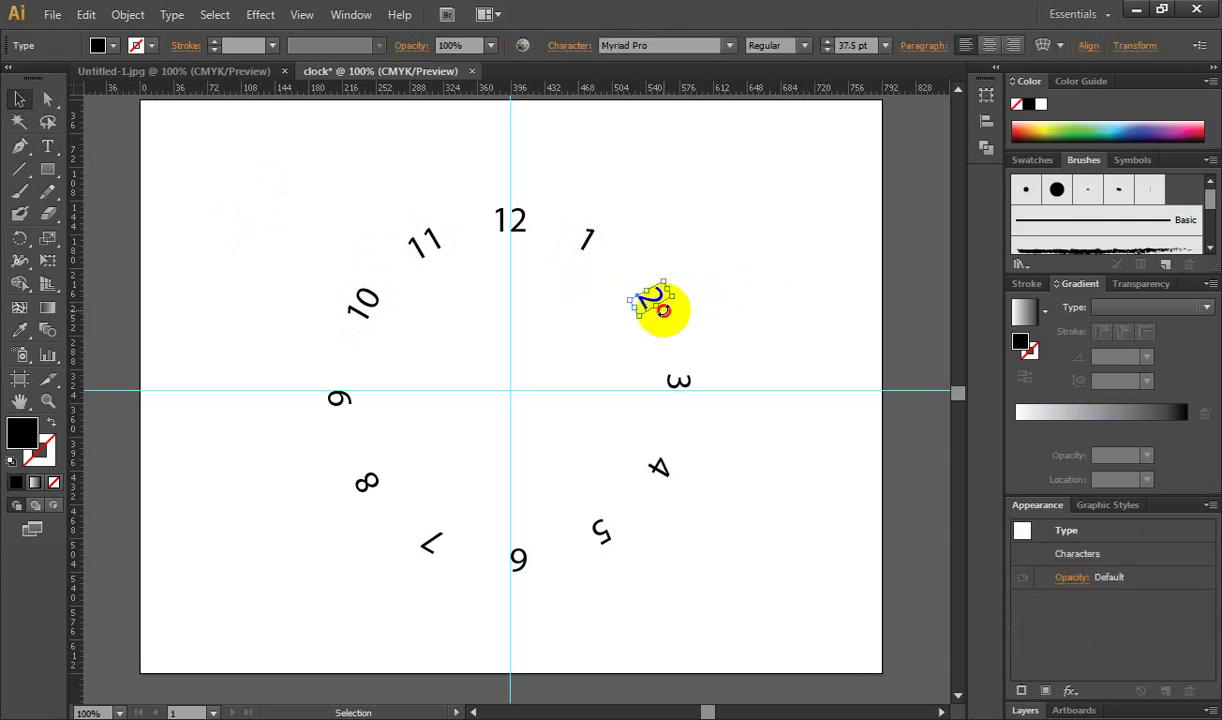
left_click_drag(663, 311, 723, 431)
left_click(680, 382)
left_click(715, 440)
left_click(668, 480)
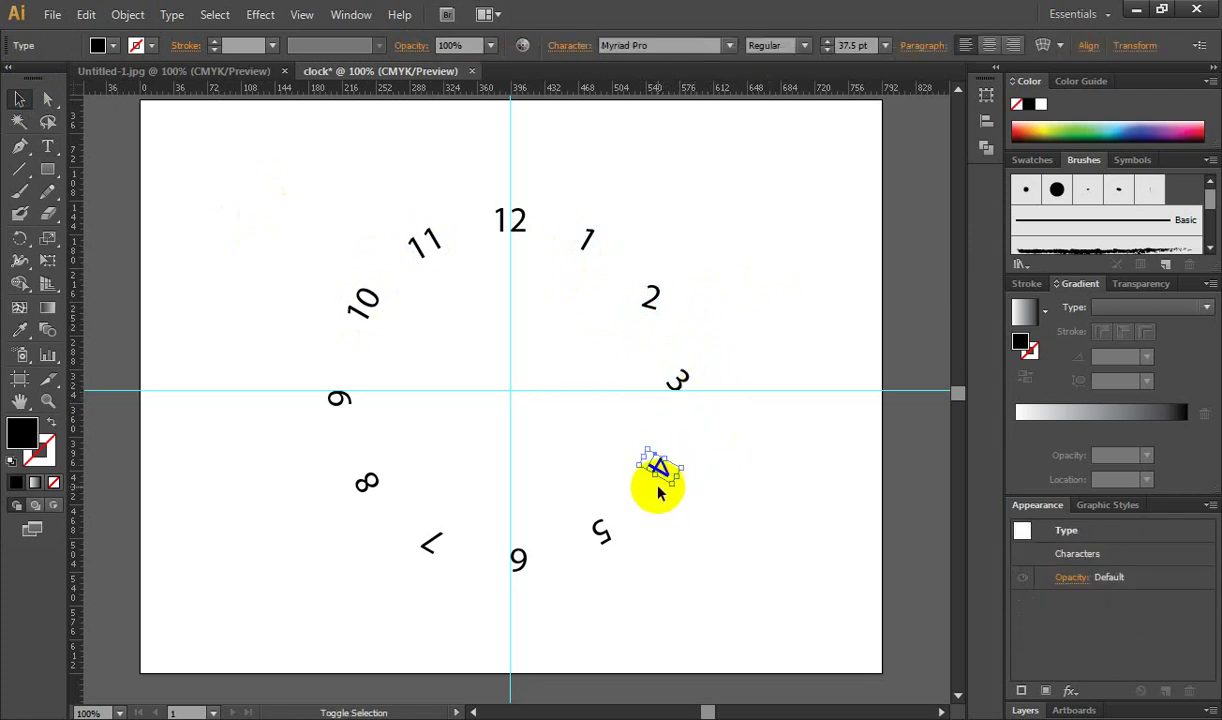
left_click_drag(659, 492, 697, 467)
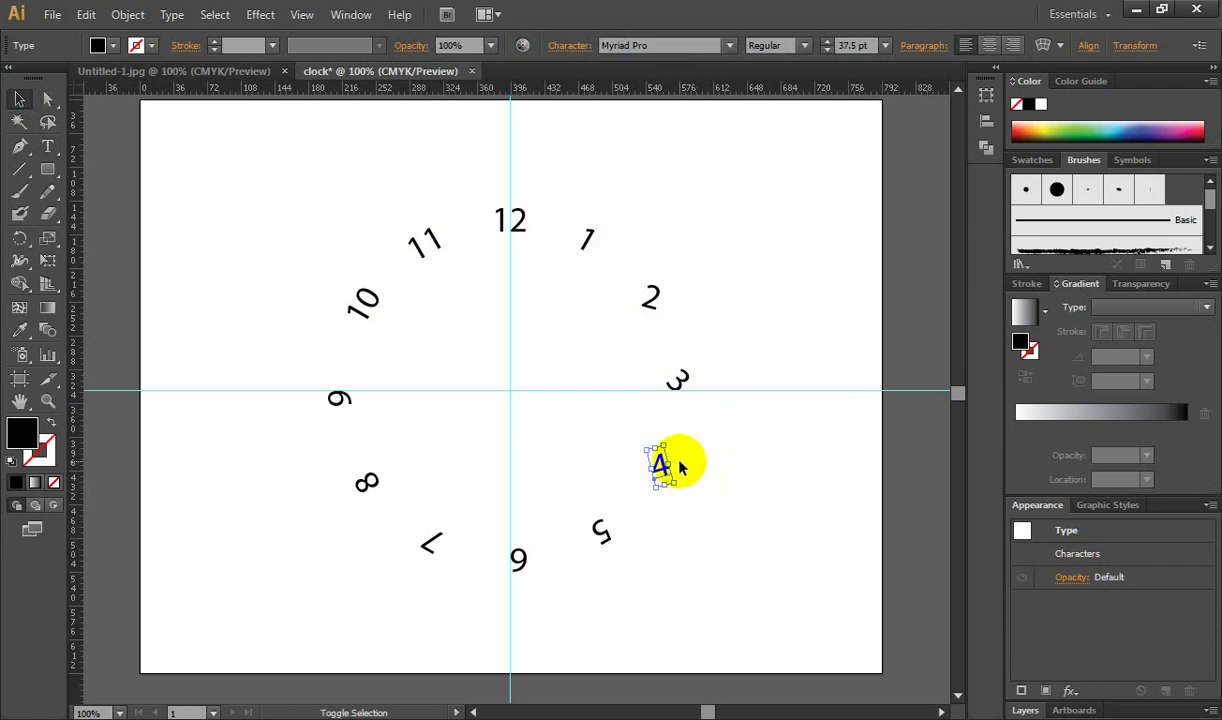
left_click(690, 505)
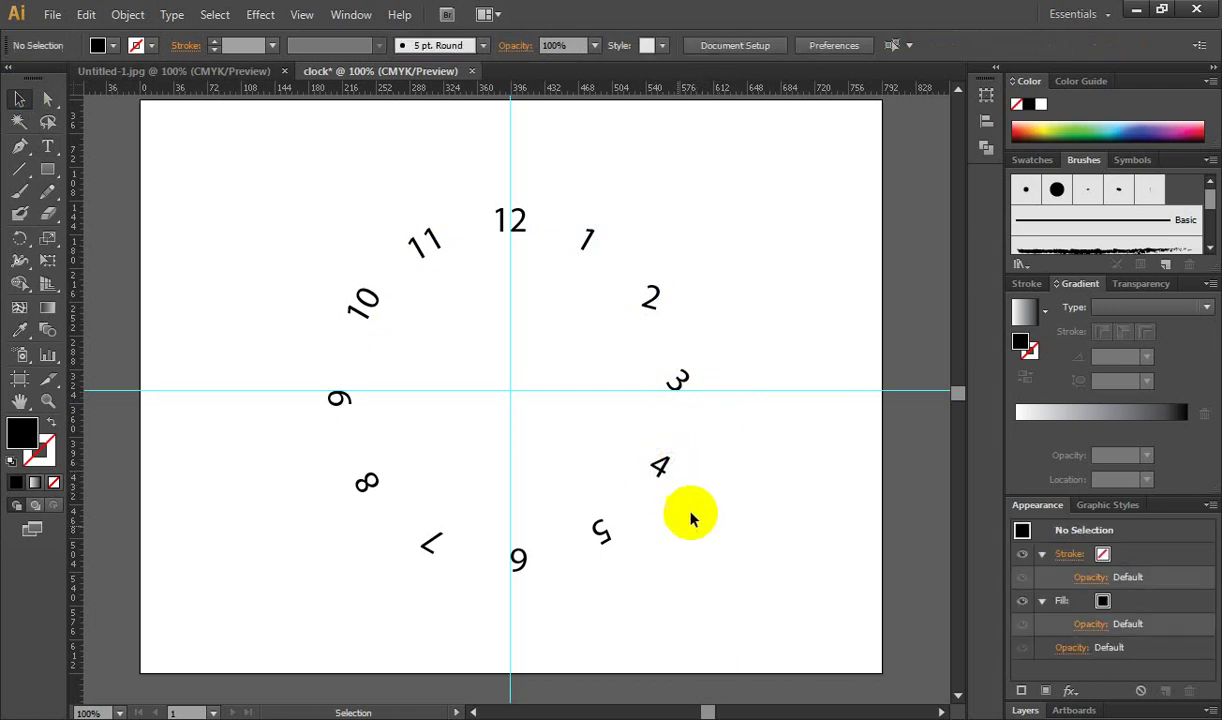
Rotate the numerals 5, 6 and 7 in place so that they stand nearly upright.
left_click(598, 532)
left_click_drag(605, 548, 608, 486)
left_click(643, 568)
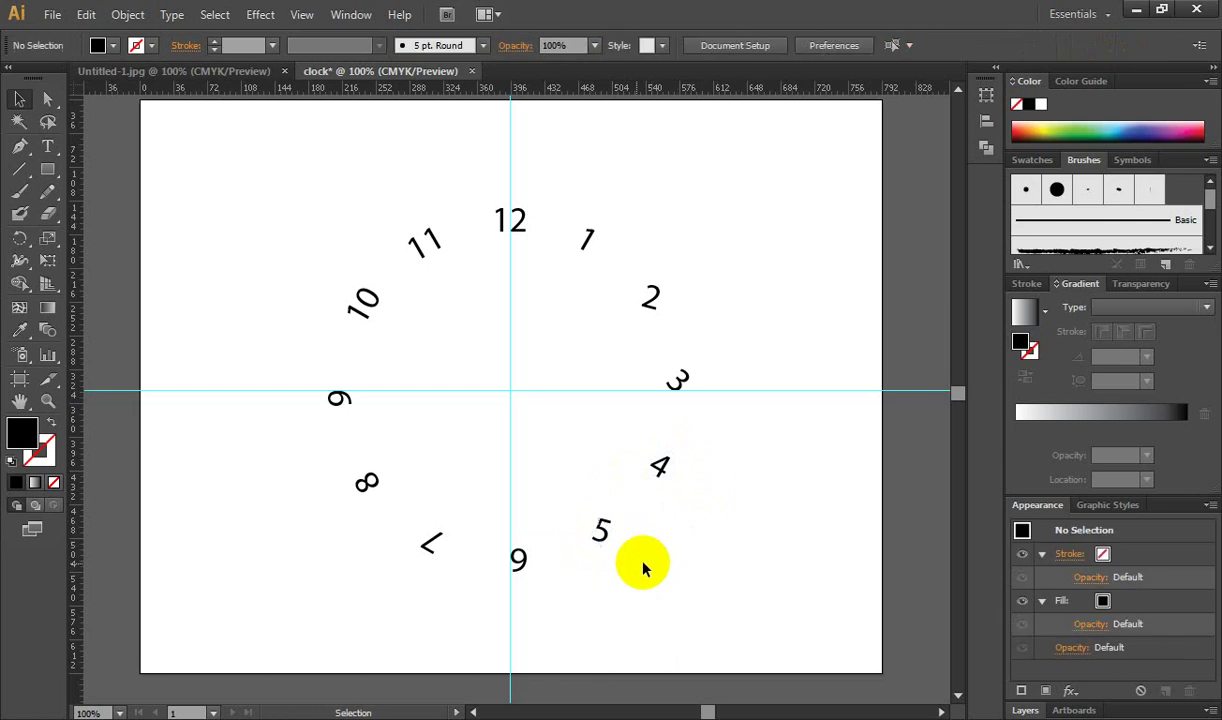
left_click(522, 556)
left_click_drag(536, 558, 393, 584)
left_click(559, 594)
left_click(440, 542)
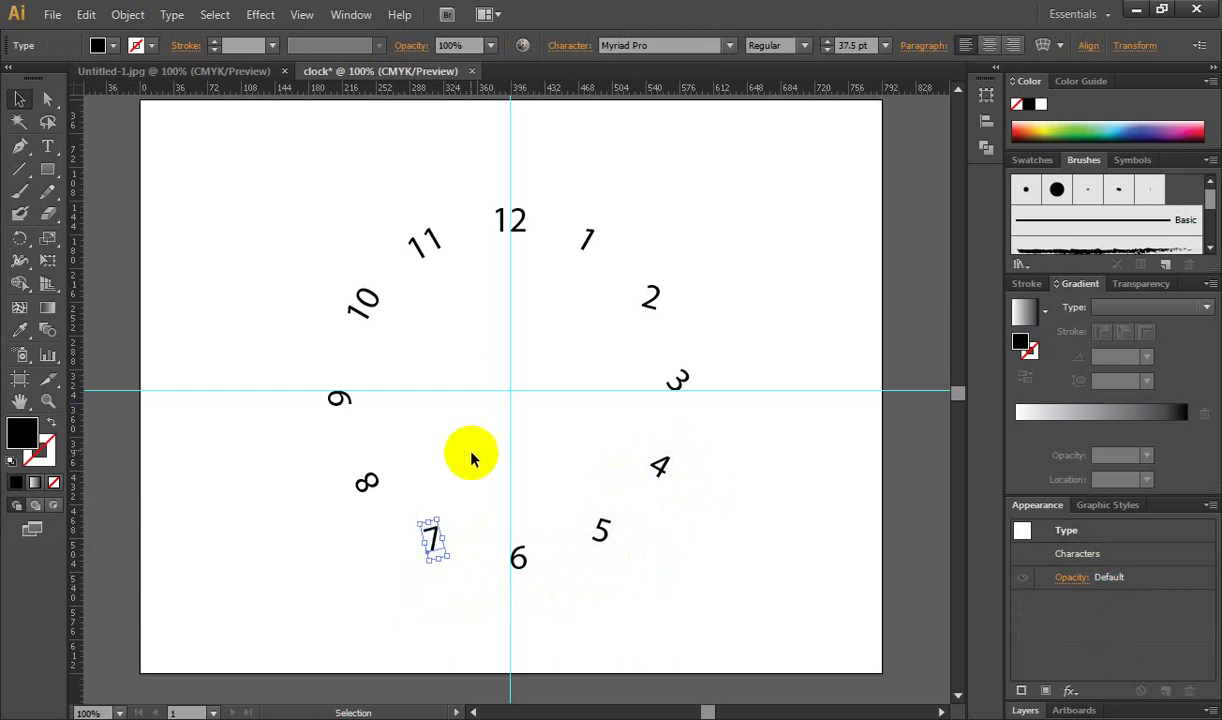
left_click(472, 458)
Rotate the numerals 8 and 9 in place so that they read right way up at a slant.
left_click(368, 481)
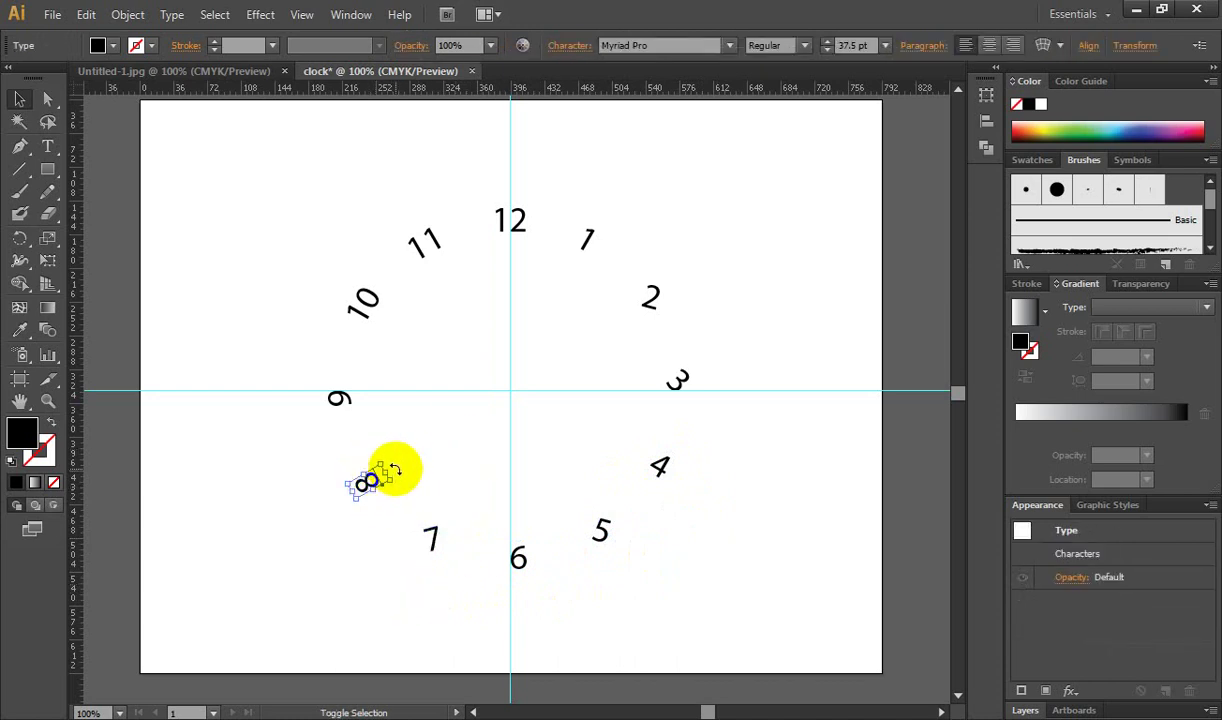
left_click_drag(393, 470, 368, 513)
left_click(370, 513)
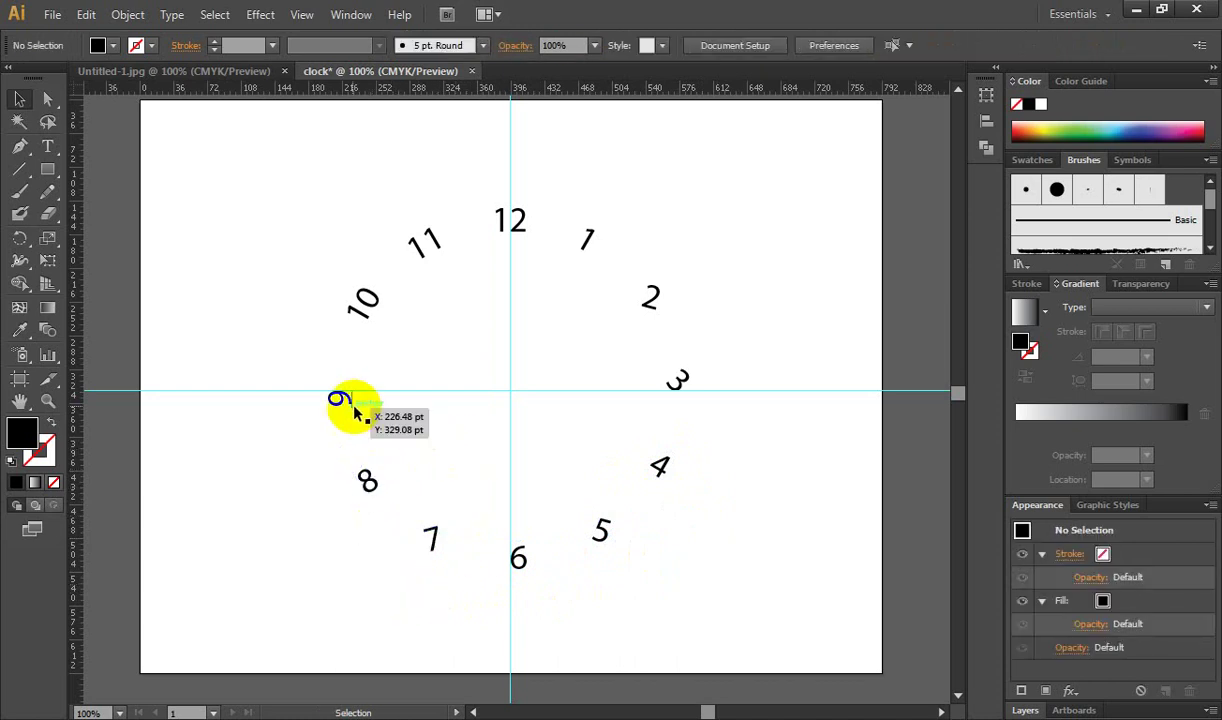
left_click(357, 410)
left_click_drag(363, 401, 372, 440)
left_click(415, 409)
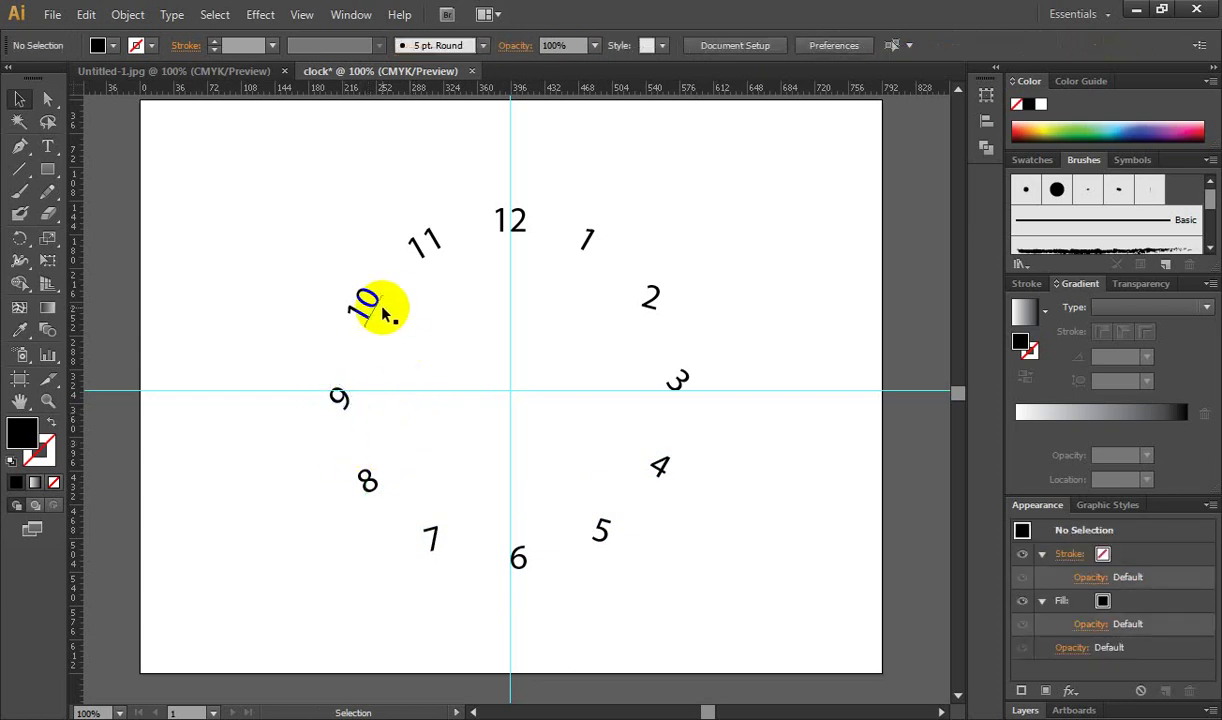
left_click(383, 312)
mouse_move(383, 312)
left_mouse_down()
mouse_move(415, 322)
mouse_move(396, 327)
left_mouse_up()
left_click(433, 258)
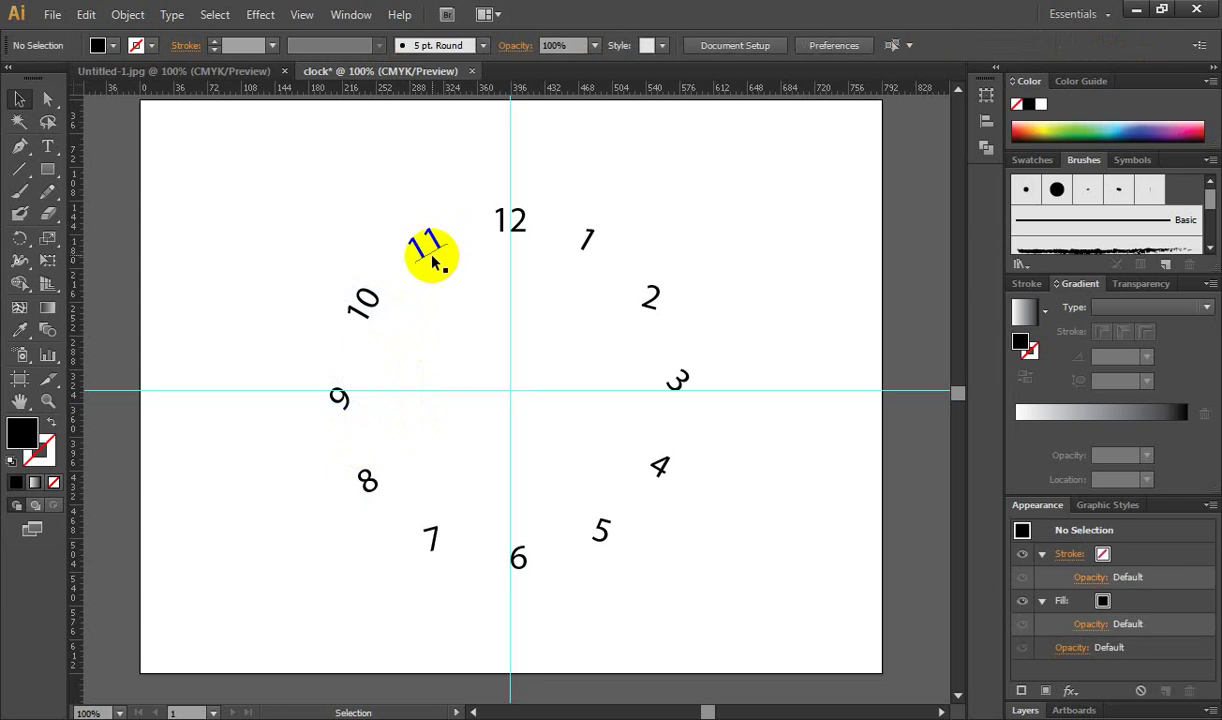
left_click(432, 254)
left_click(488, 347)
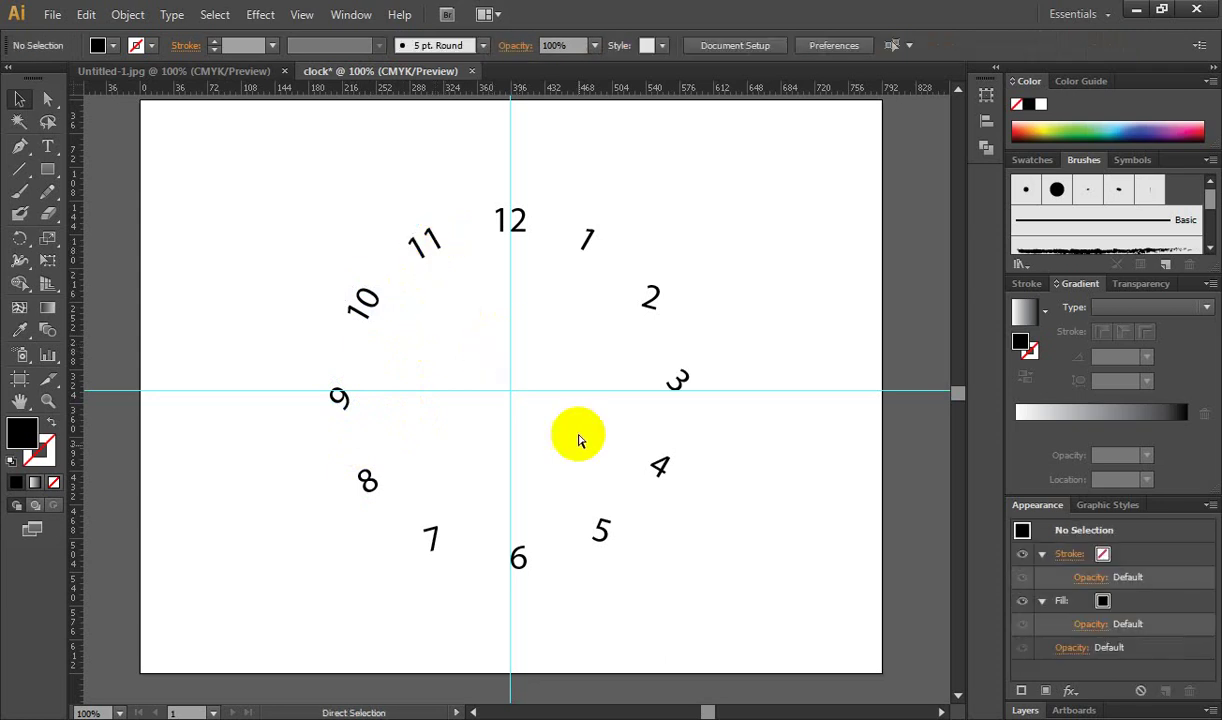
key("ctrl+minus")
key("ctrl+plus")
left_click_drag(518, 404, 530, 455)
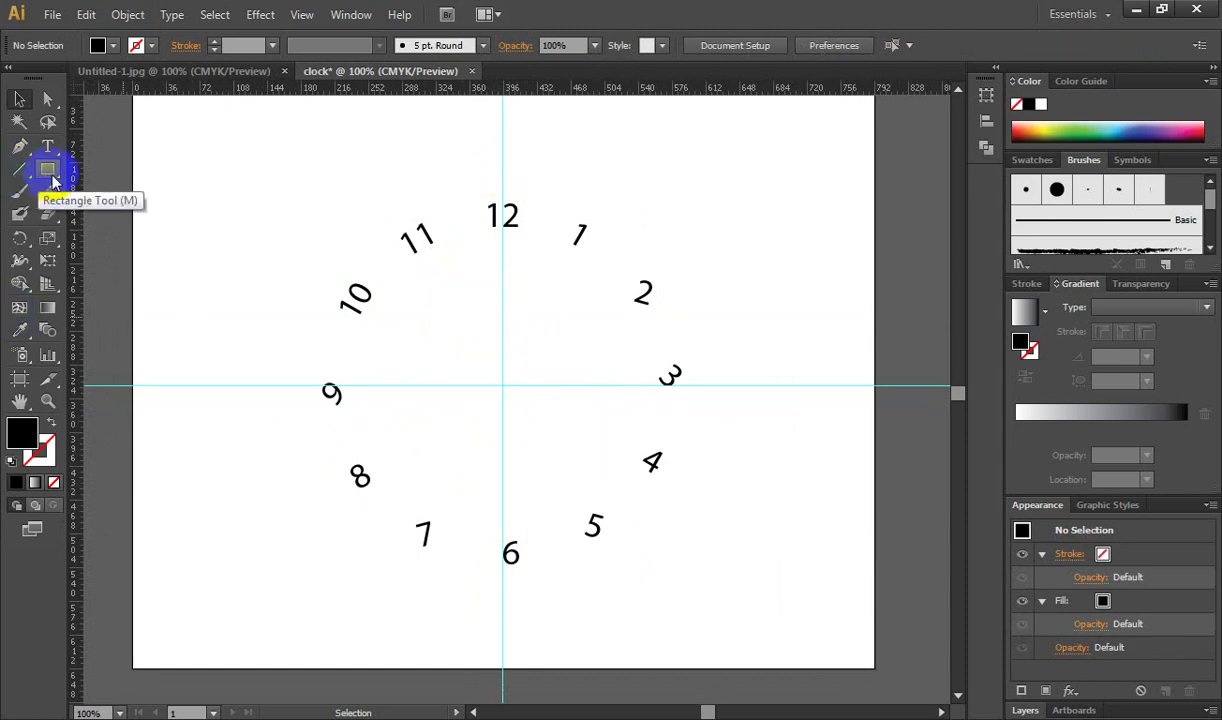
Draw a thin vertical black rectangle without a stroke inside the ring, just below and beside the 11.
left_click_drag(47, 170, 94, 169)
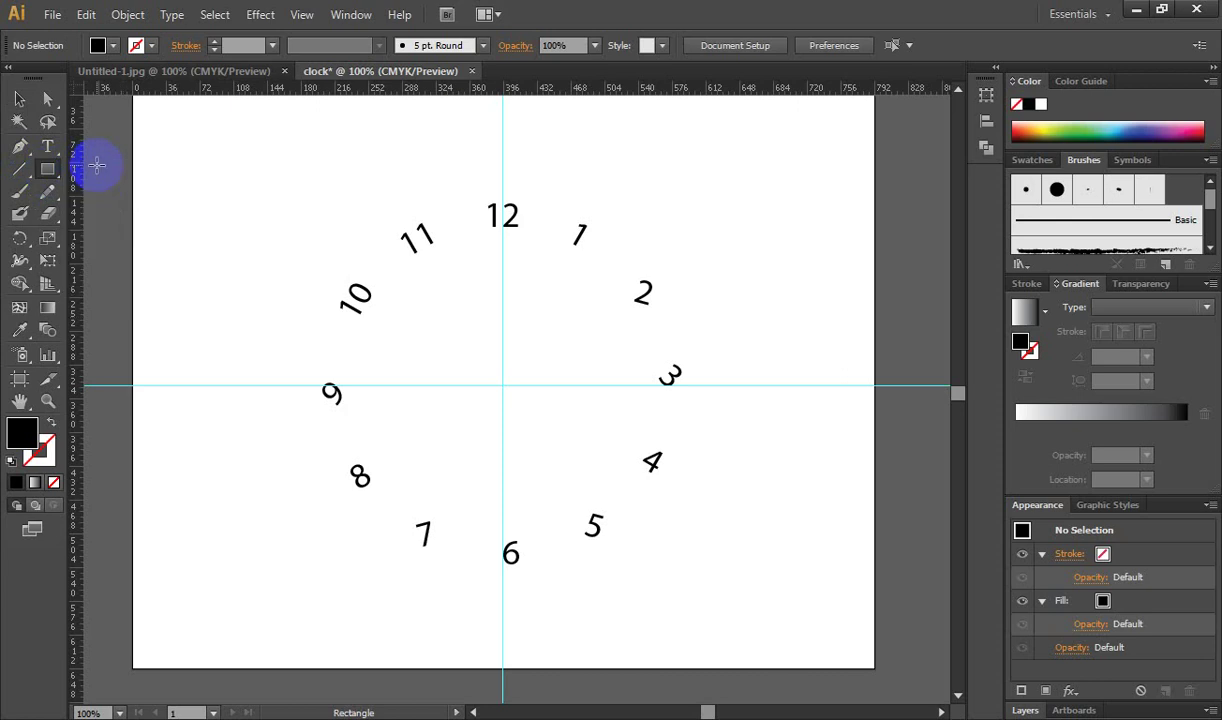
left_click_drag(446, 265, 449, 304)
left_click(19, 98)
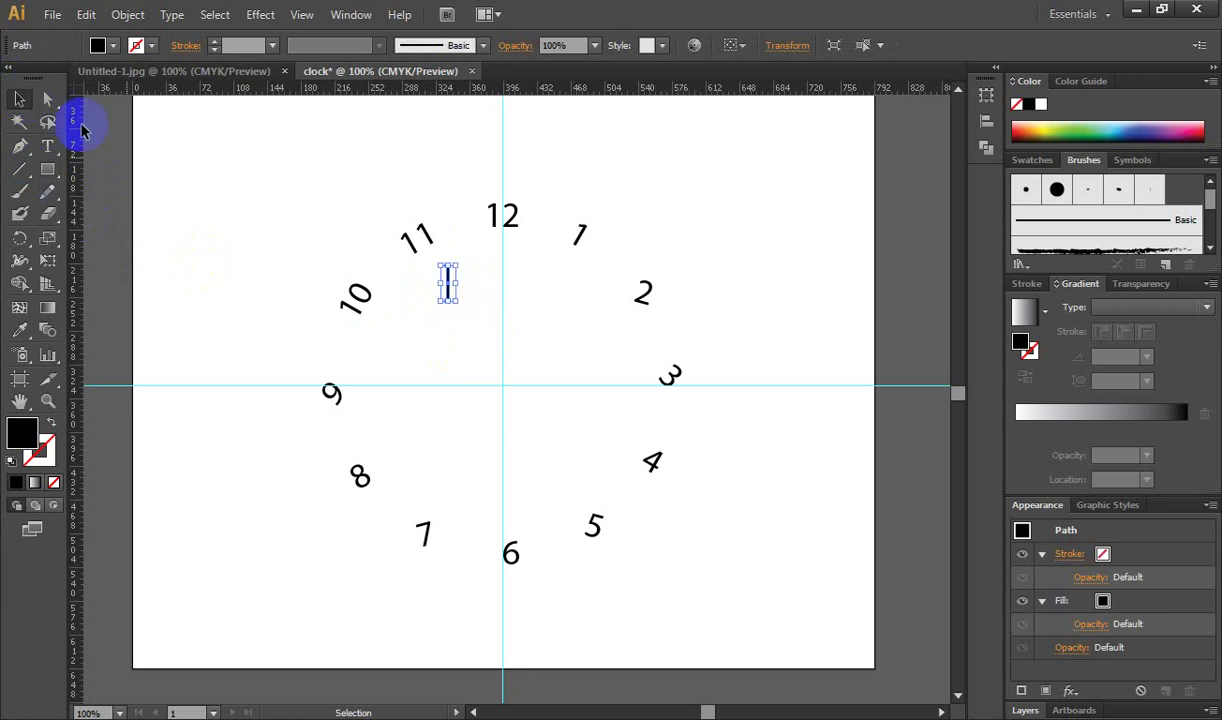
left_click(176, 195)
Shorten the thin rectangle to less than half its height and centre it on the vertical guide just above the 12.
left_click(420, 250, "ctrl")
left_click_drag(592, 358, 466, 299)
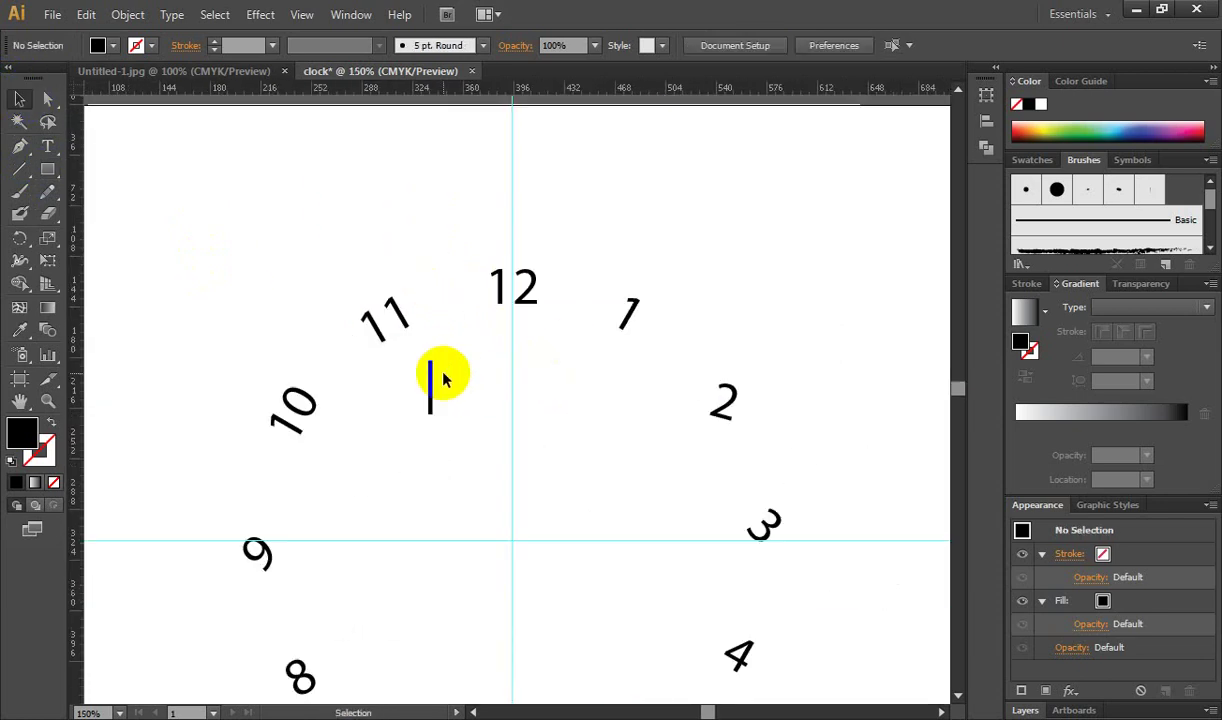
left_click(431, 393)
left_click_drag(428, 413, 511, 230)
left_click(460, 418)
left_click(428, 370)
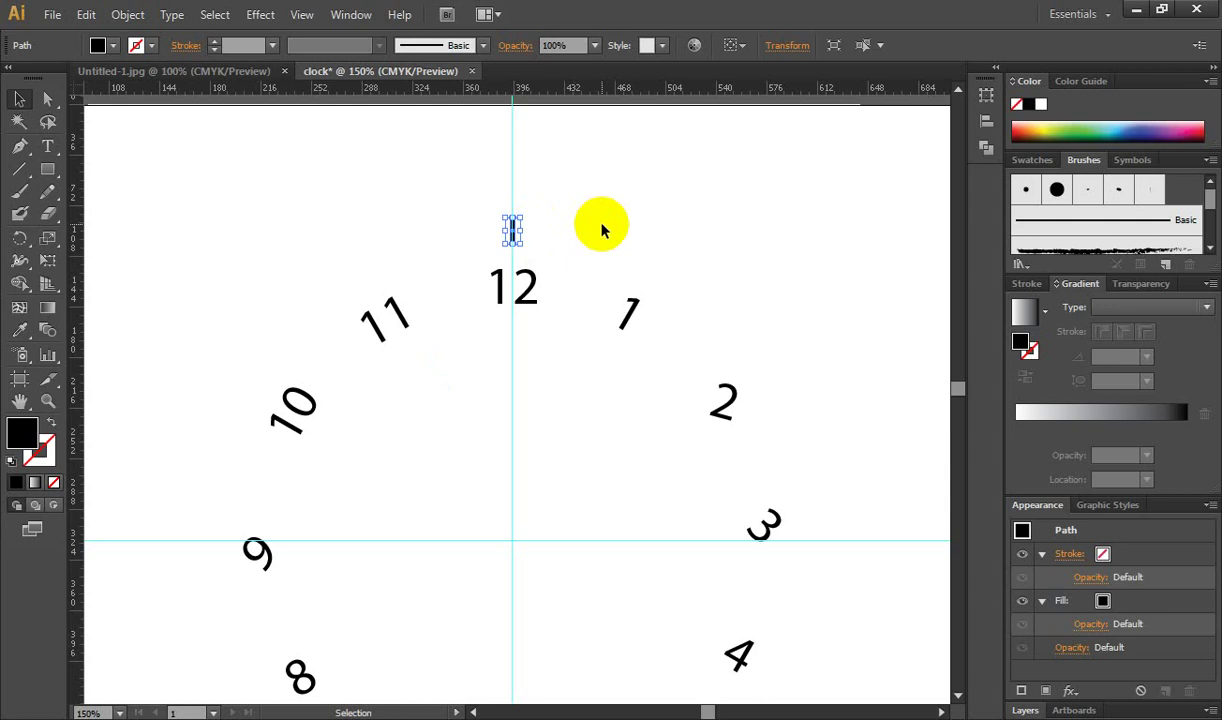
left_click(560, 228)
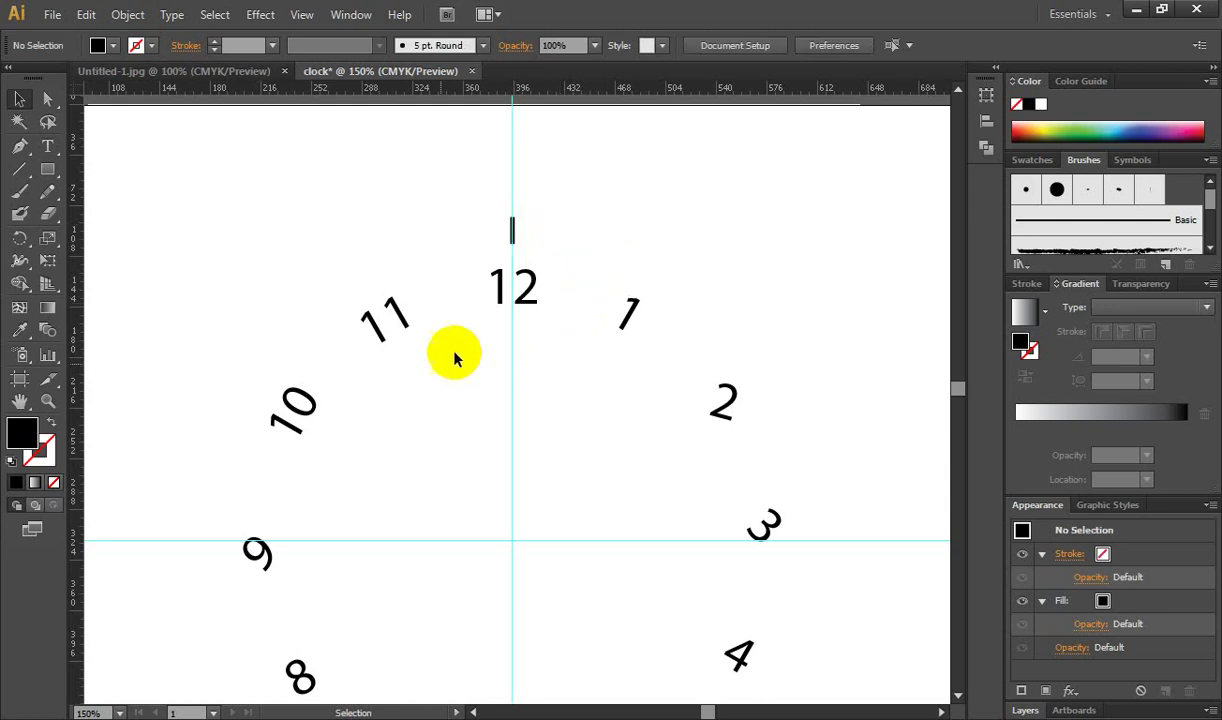
left_click(513, 232)
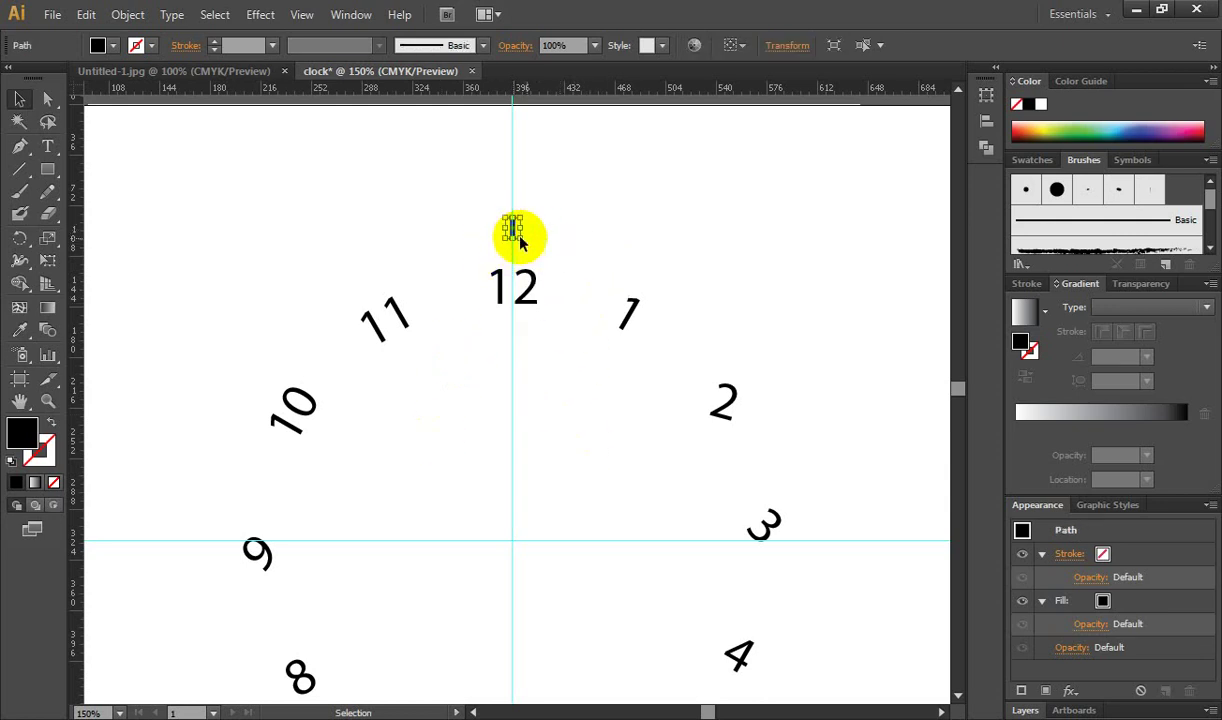
left_click(564, 234)
Make a copy of the tick mark above the 12 rotated by 6° about the intersection of the guides.
left_click(513, 388, "ctrl+alt")
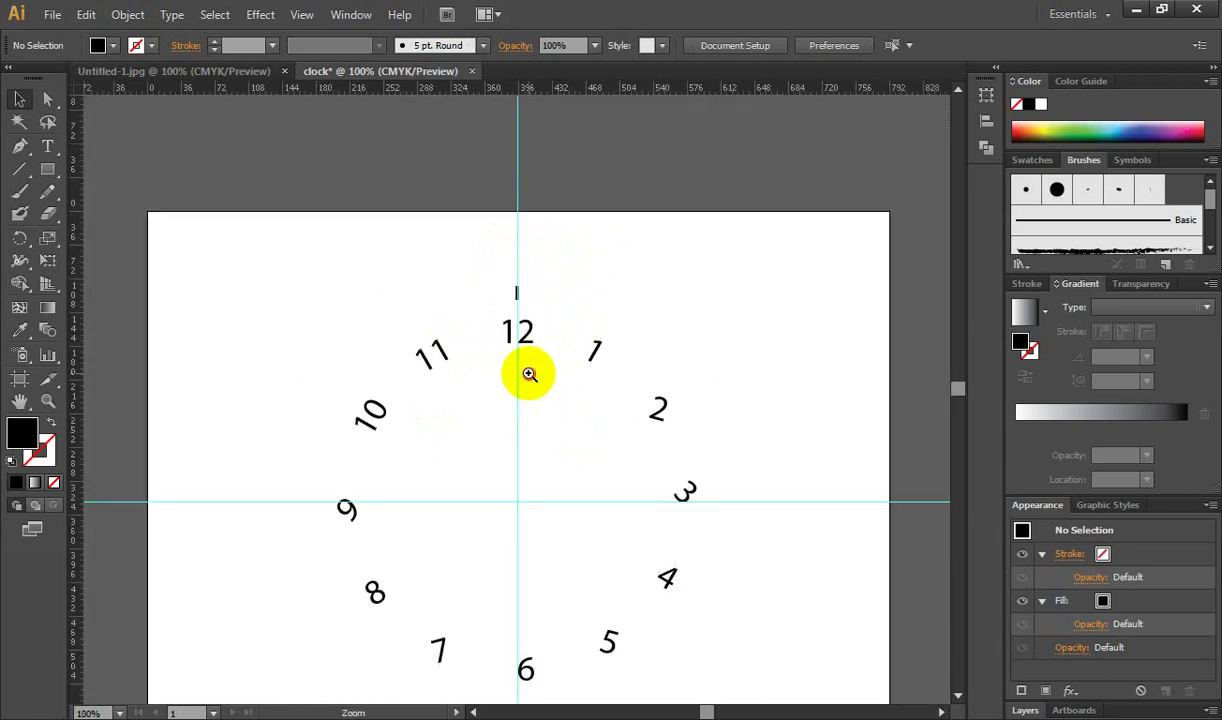
left_click(529, 373, "ctrl")
left_click(496, 185)
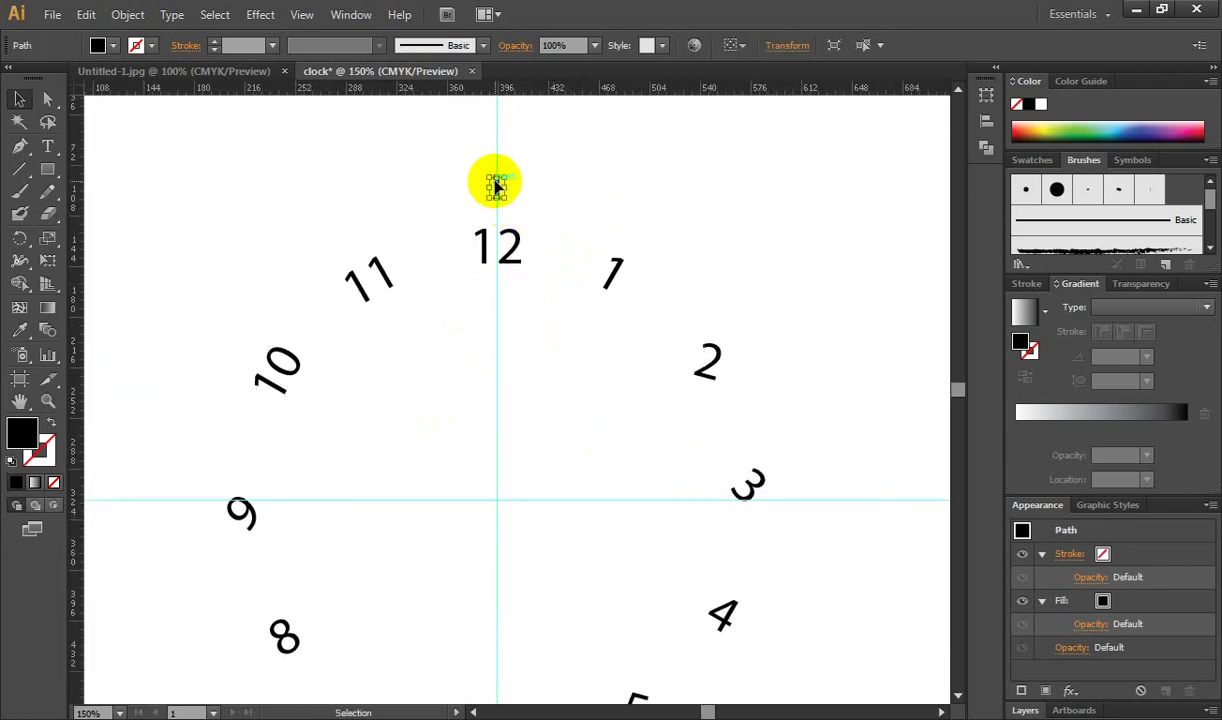
left_click_drag(19, 237, 113, 243)
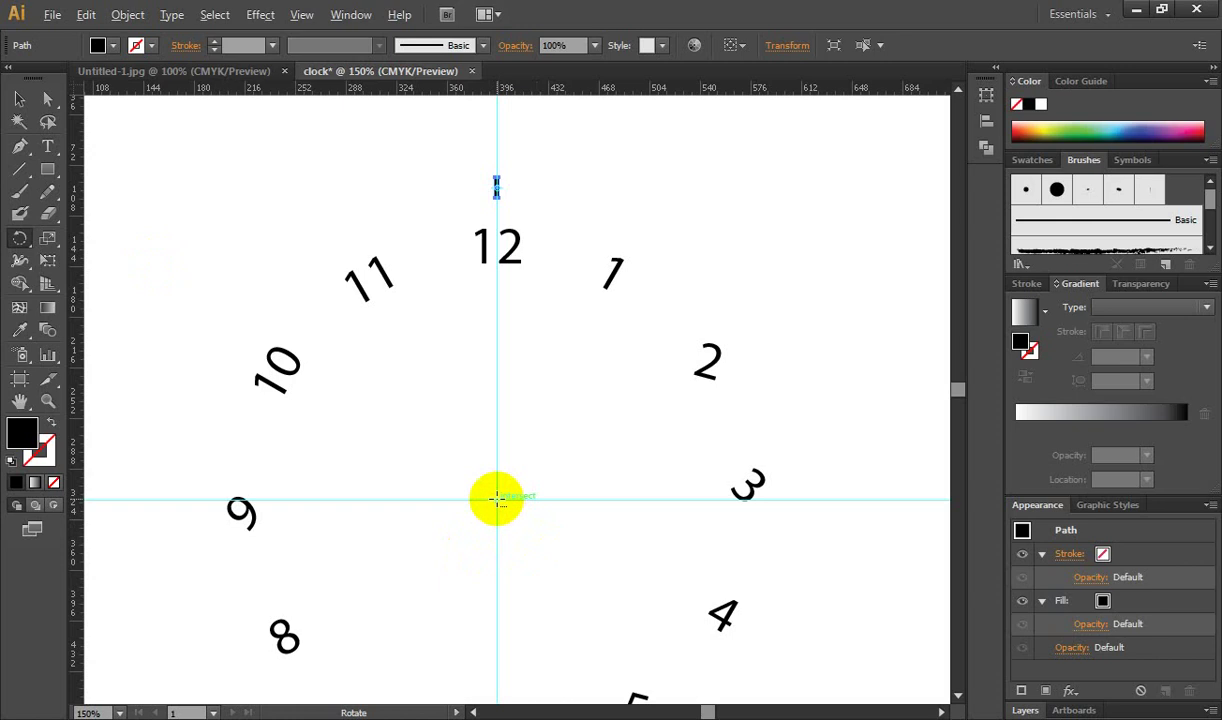
left_click(497, 497, "alt")
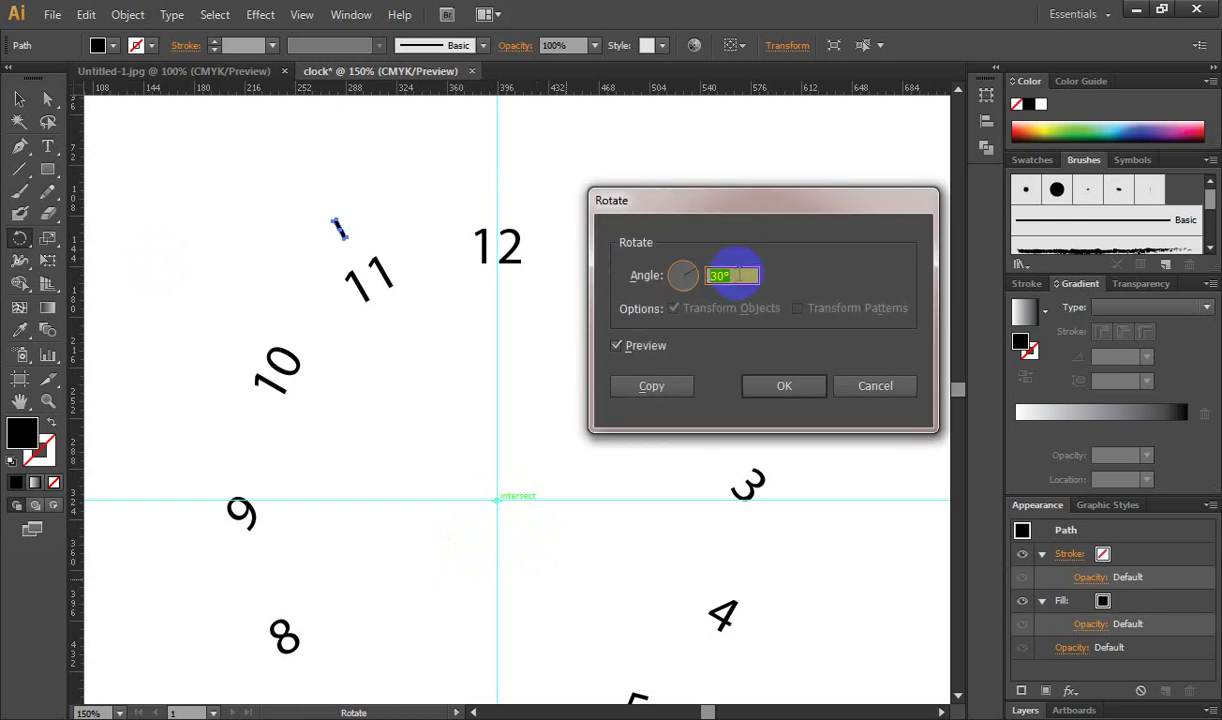
left_click(733, 271)
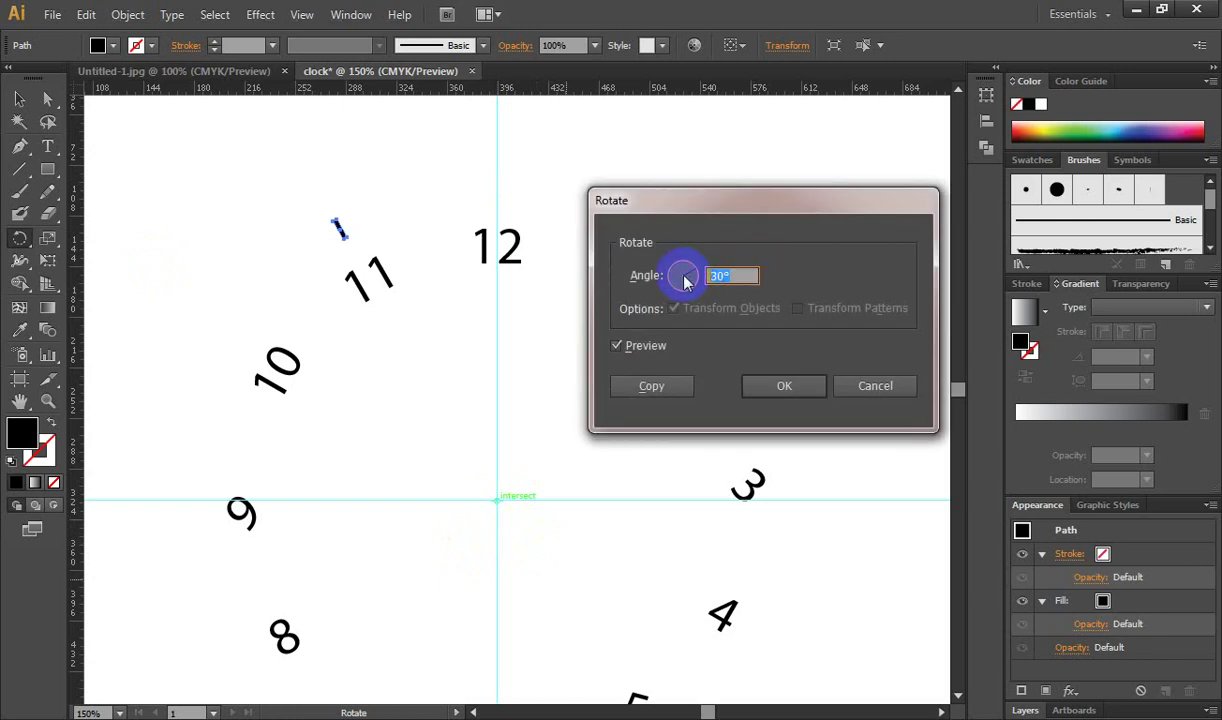
left_click(641, 349)
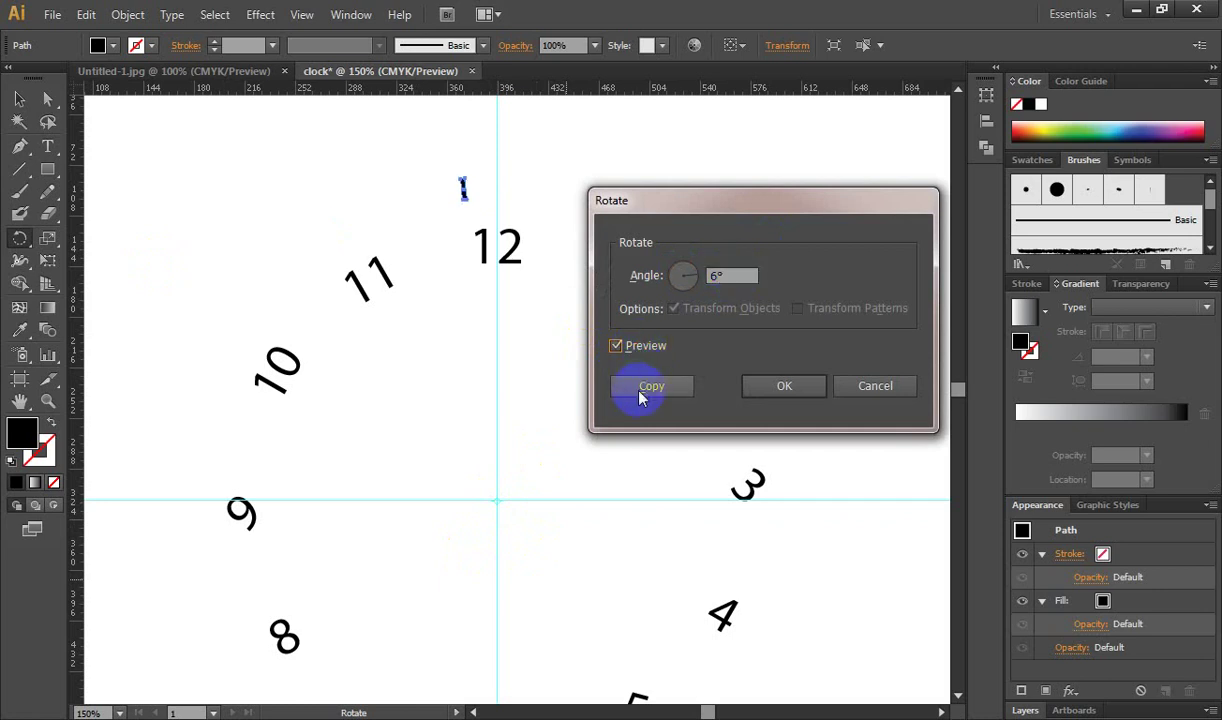
left_click(645, 387)
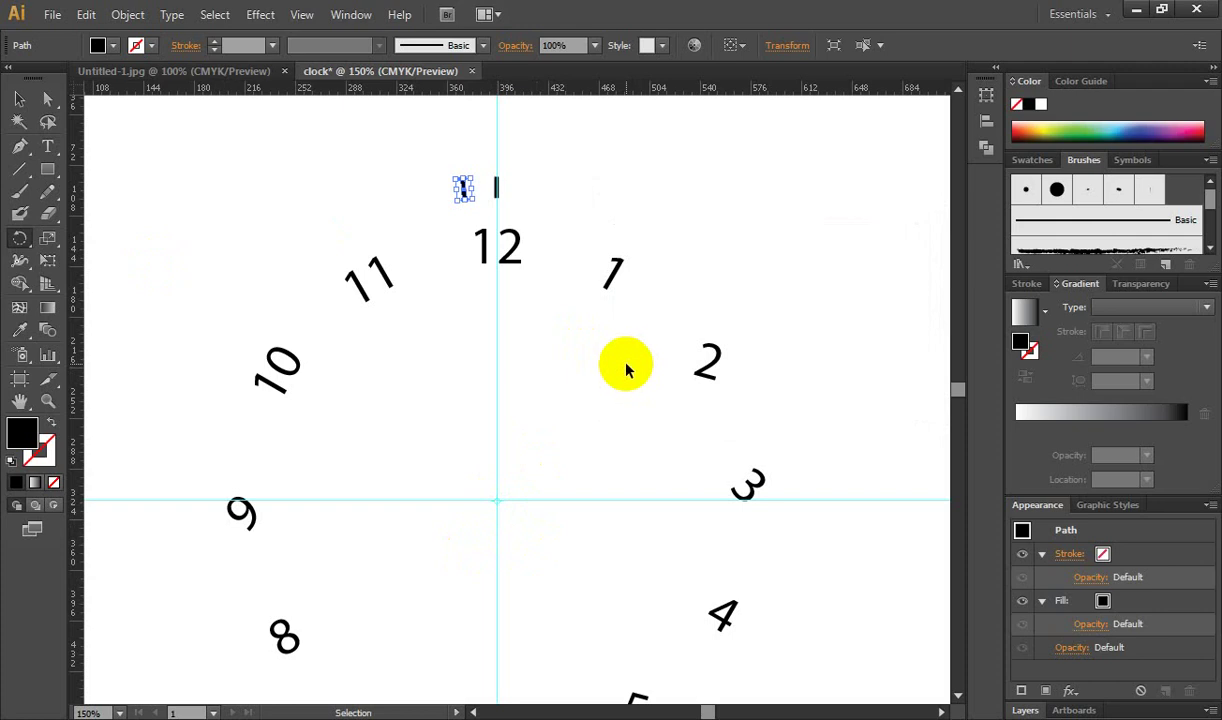
Repeat the 6° rotated copy until tick marks fill the whole ring, undo the surplus copy and deselect.
key("ctrl+d")
key("ctrl+d")
key("ctrl+d")
key("ctrl+d")
key("ctrl+d")
key("ctrl+d")
key("ctrl+d")
key("ctrl+d")
key("ctrl+d")
key("ctrl+d")
key("ctrl+d")
key("ctrl+d")
key("ctrl+d")
key("ctrl+d")
key("ctrl+d")
key("ctrl+d")
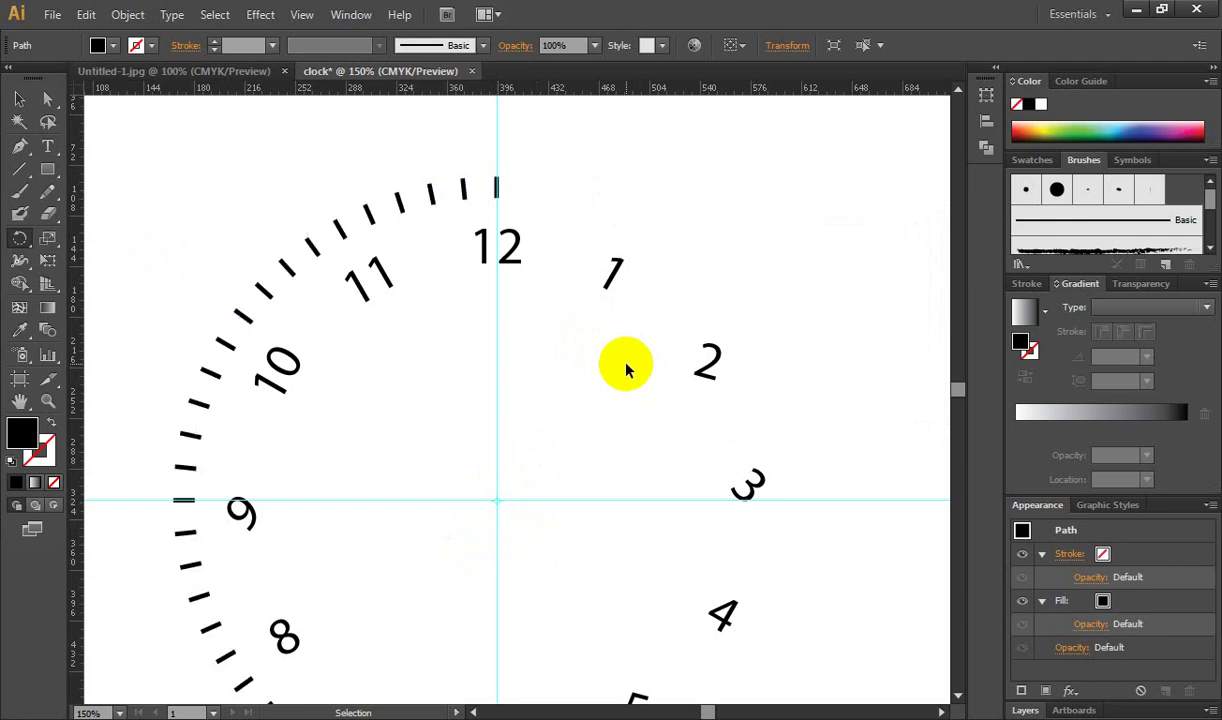
key("ctrl+d")
key("ctrl+d")
key("ctrl+d")
key("ctrl+d")
key("ctrl+d")
key("ctrl+d")
key("ctrl+d")
key("ctrl+d")
key("ctrl+d")
key("ctrl+d")
key("ctrl+d")
key("ctrl+d")
key("ctrl+d")
key("ctrl+d")
key("ctrl+d")
key("ctrl+d")
key("ctrl+d")
key("ctrl+d")
key("ctrl+d")
key("ctrl+d")
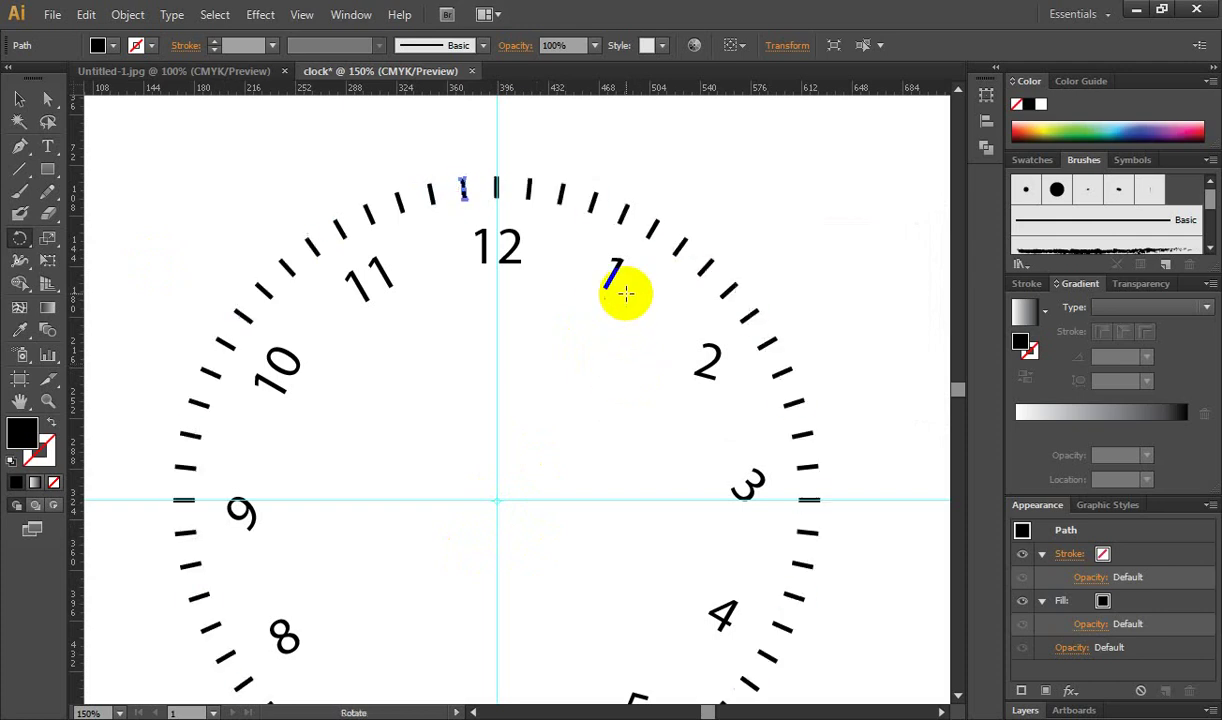
key("ctrl+z")
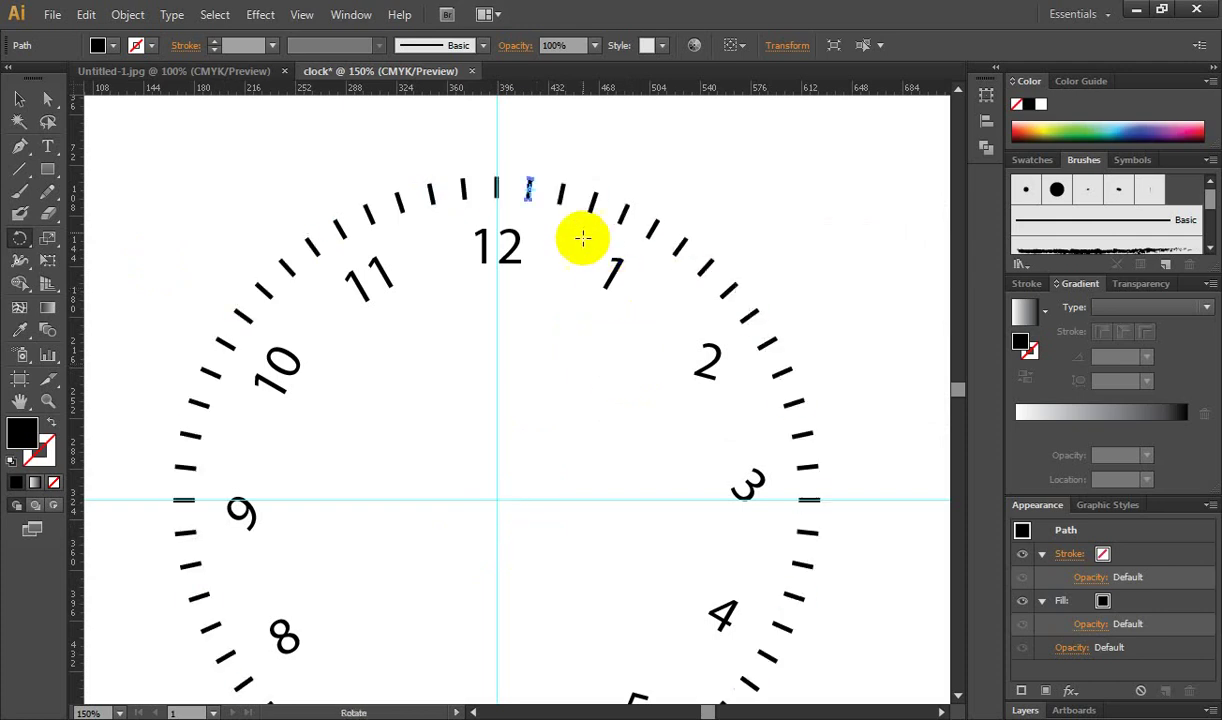
left_click(20, 99)
left_click(570, 360)
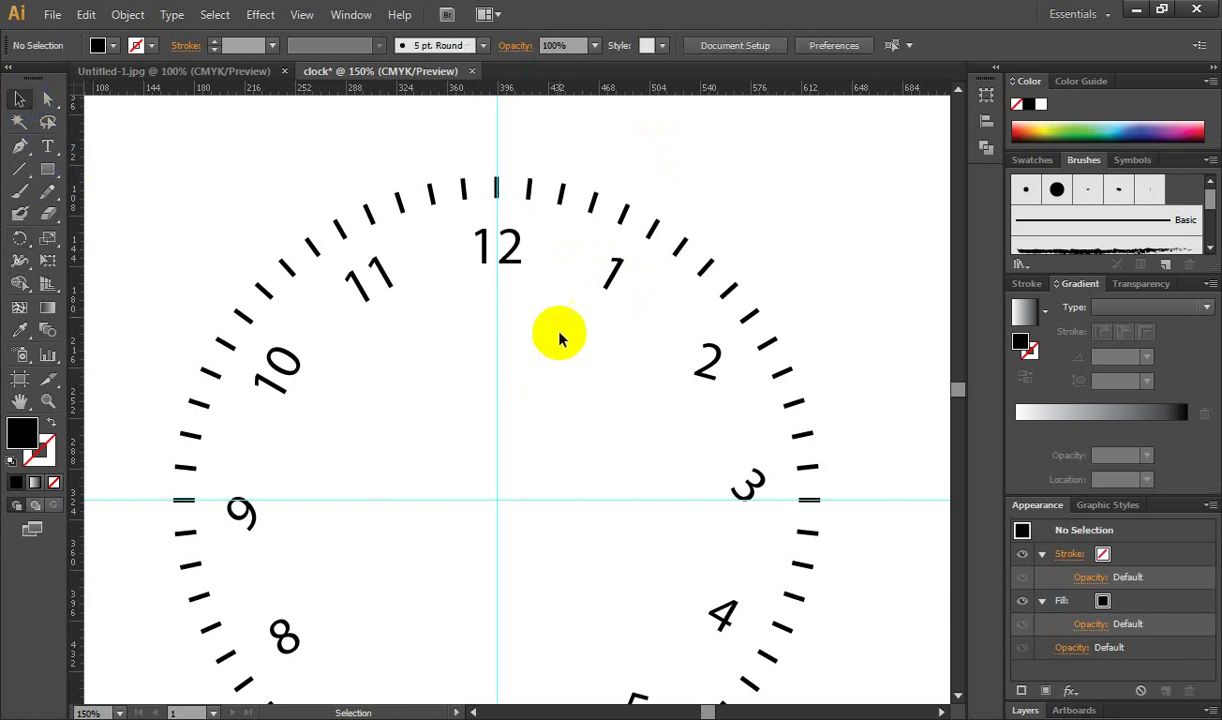
Lengthen the tick mark above the 12 downward to nearly twice its height, keeping its outer end in place.
left_click_drag(508, 197, 497, 190)
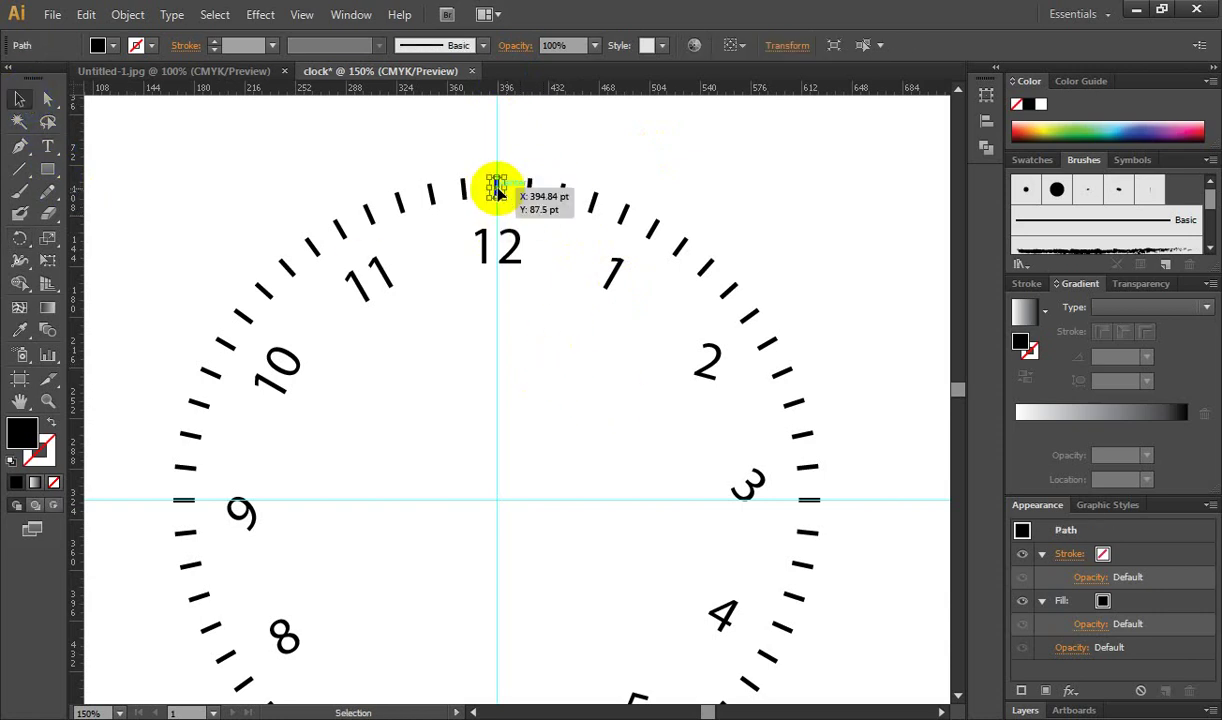
left_click(507, 318, "ctrl+alt")
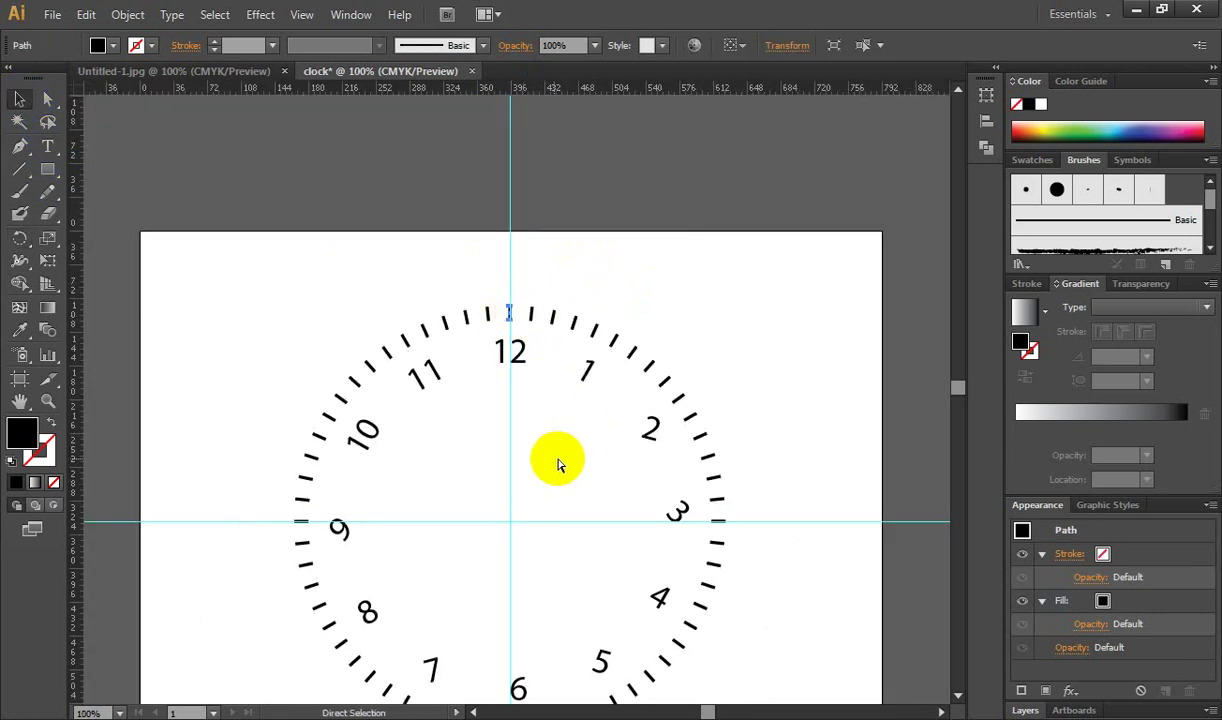
left_click(497, 374, "ctrl")
left_click_drag(537, 403, 532, 300)
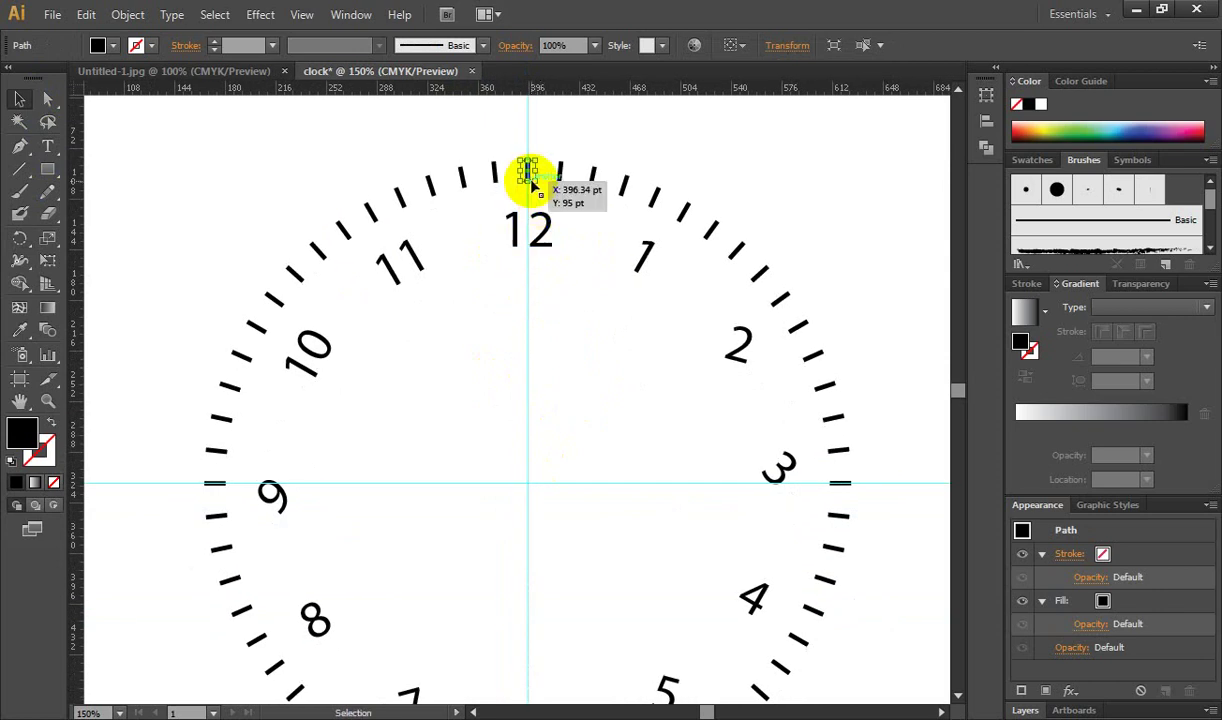
mouse_move(528, 180)
left_mouse_down()
mouse_move(529, 196)
mouse_move(526, 184)
left_mouse_up()
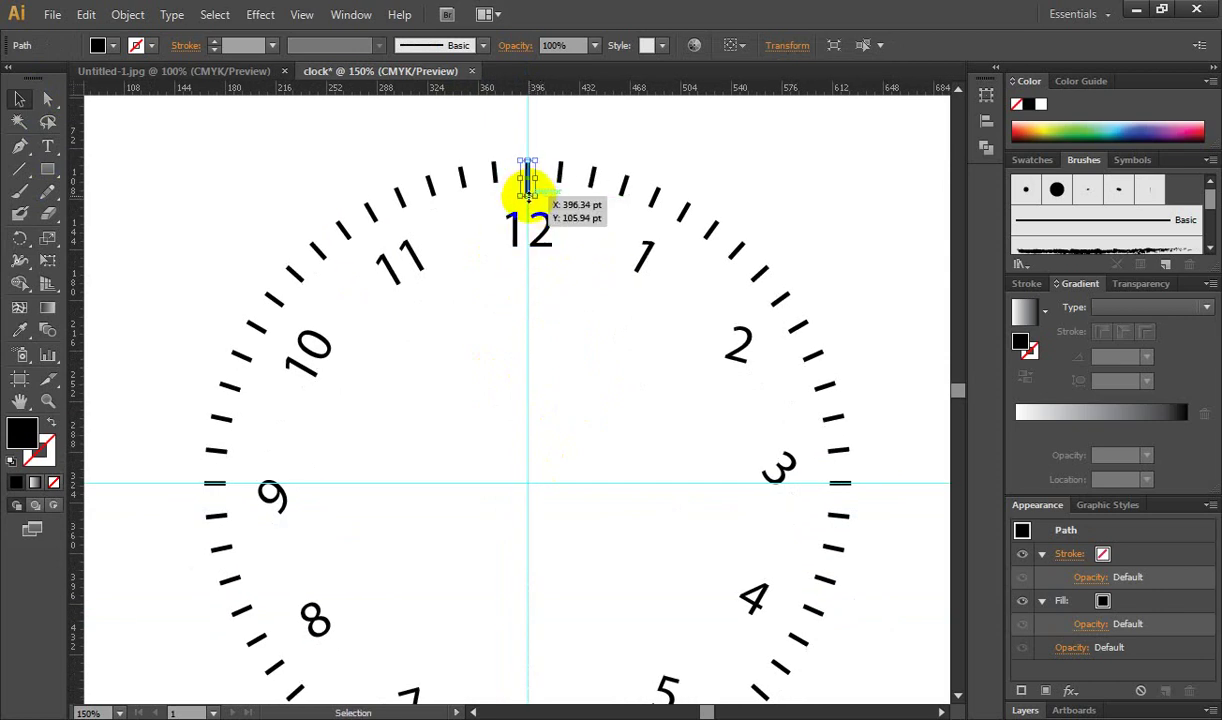
left_click(581, 319)
Copy the long tick rotated by 30° about the guide intersection and repeat it around the ring for every hour.
left_click(533, 176)
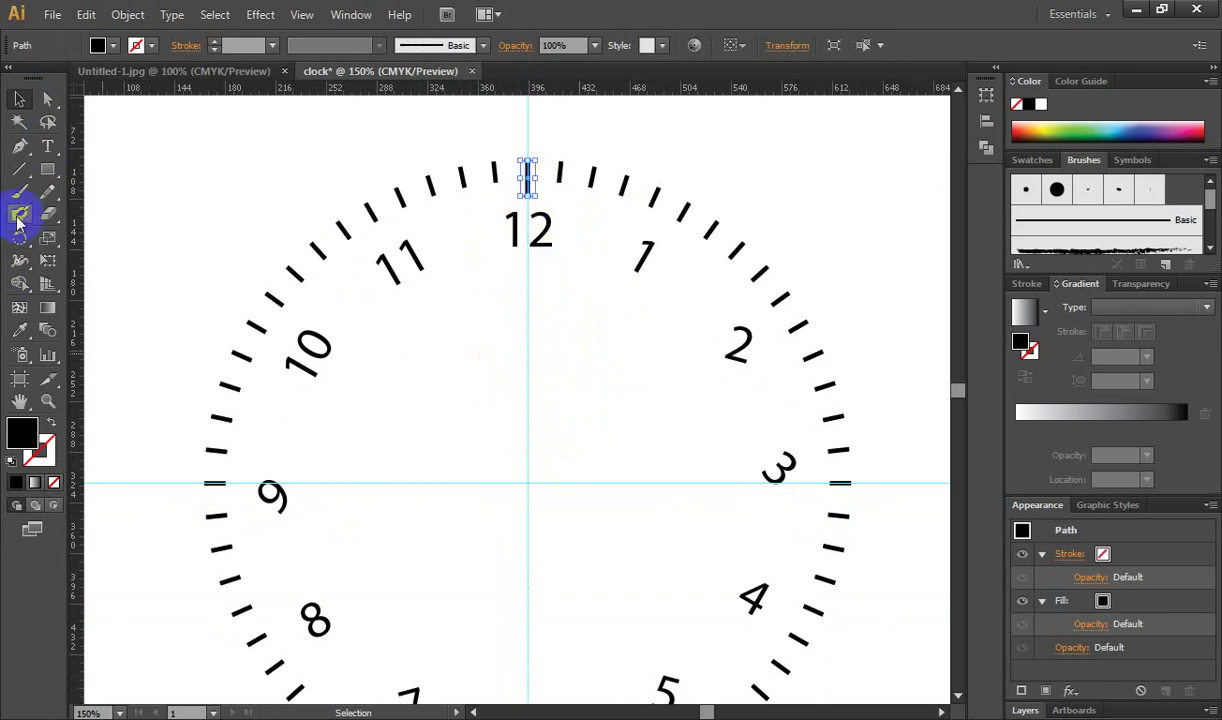
left_click_drag(20, 238, 88, 243)
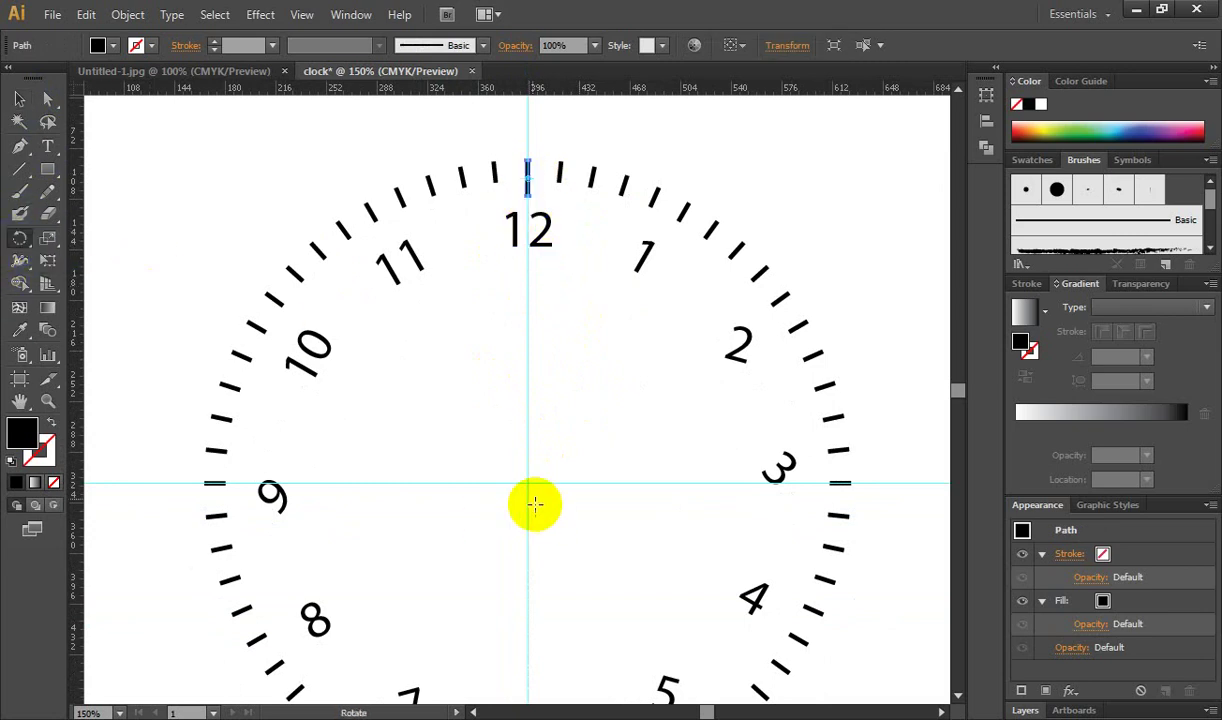
left_click(527, 484, "alt")
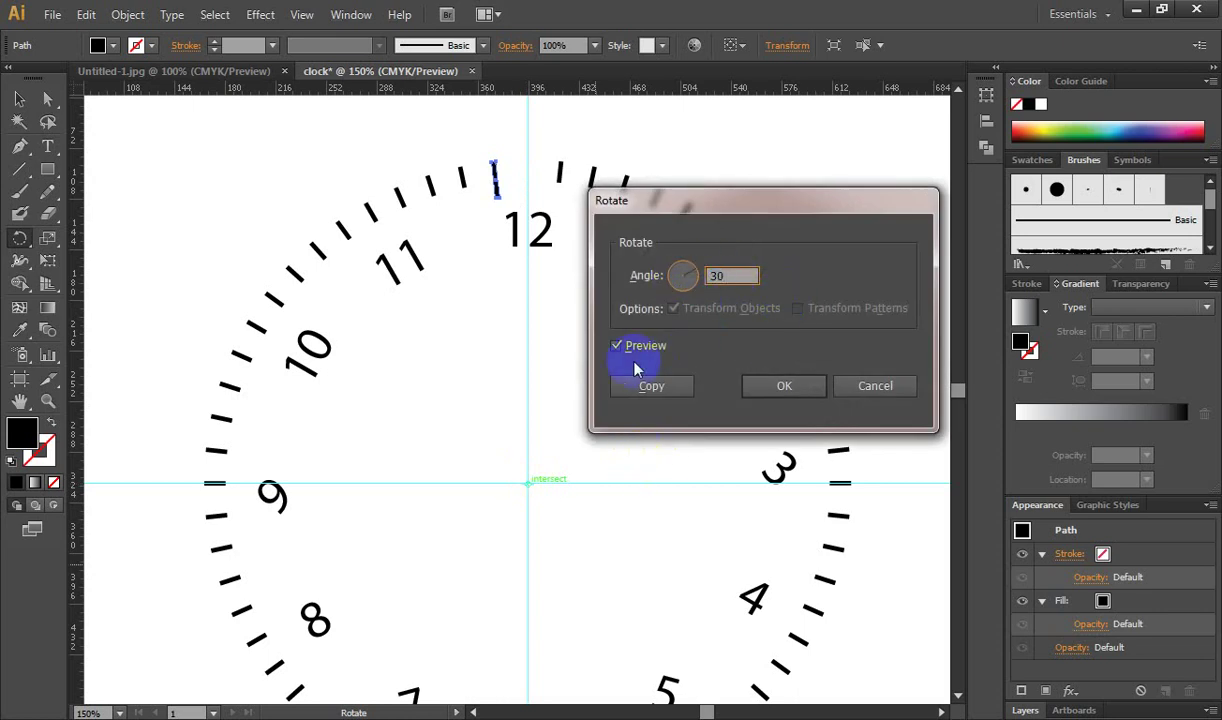
left_click(645, 350)
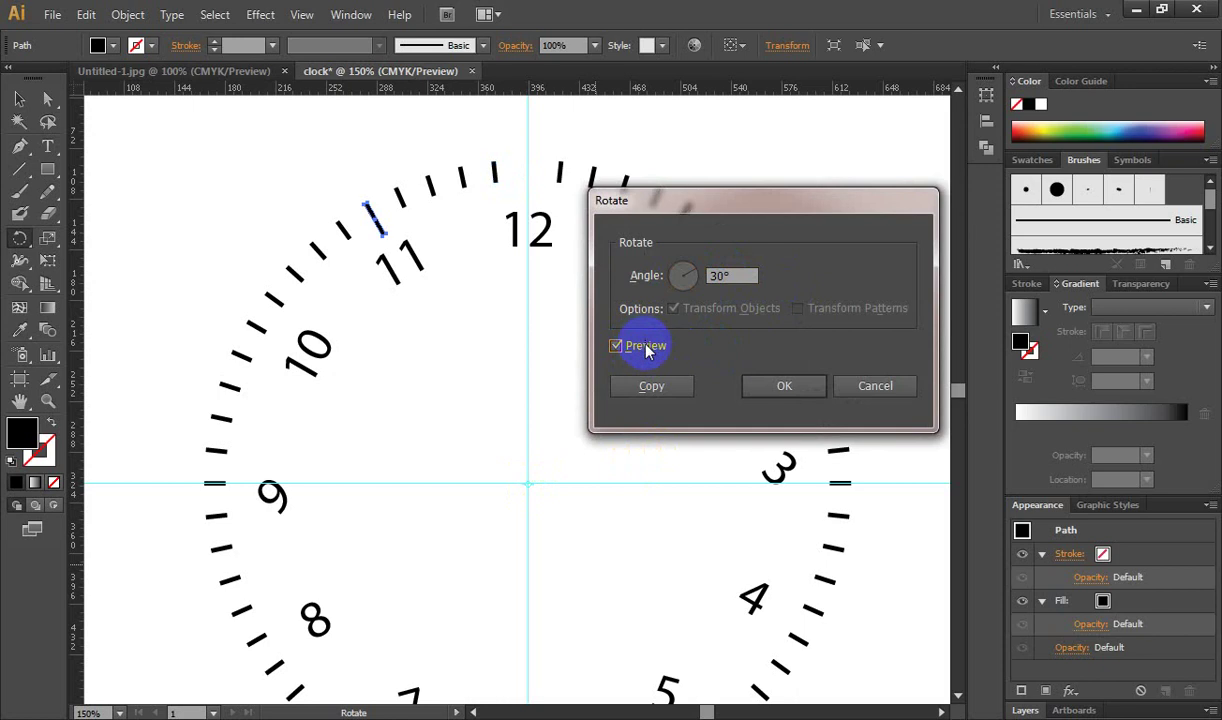
left_click(648, 384)
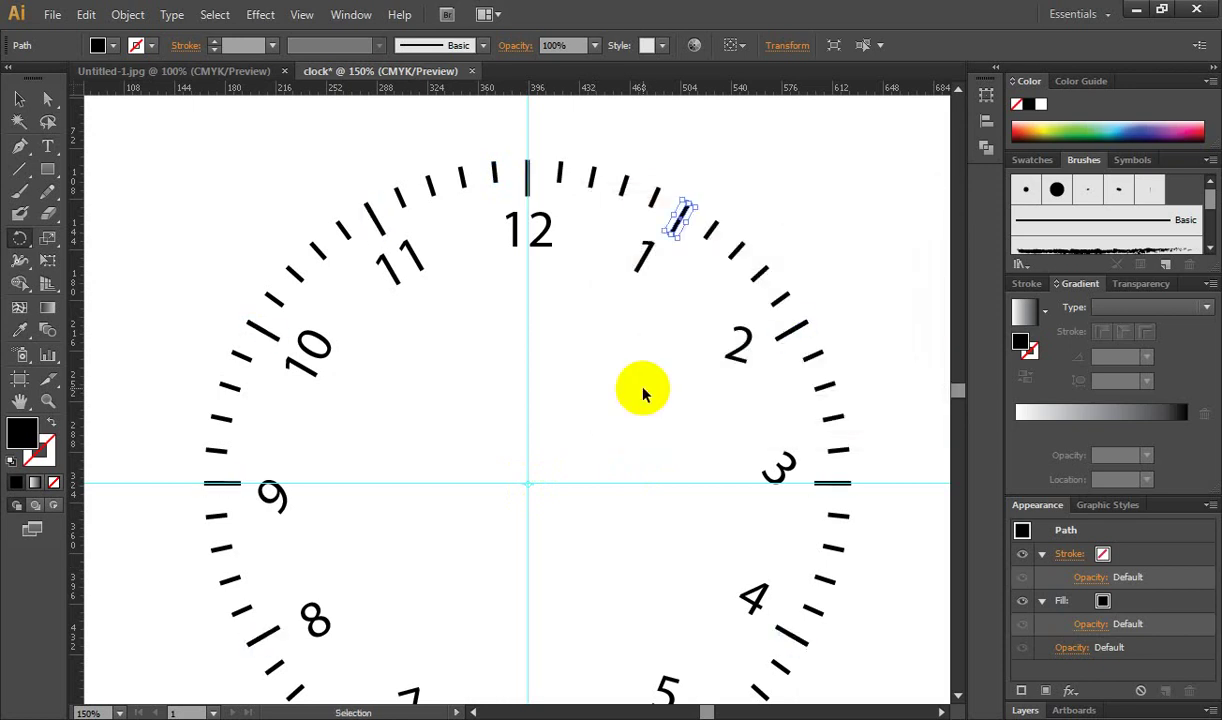
left_click(19, 99)
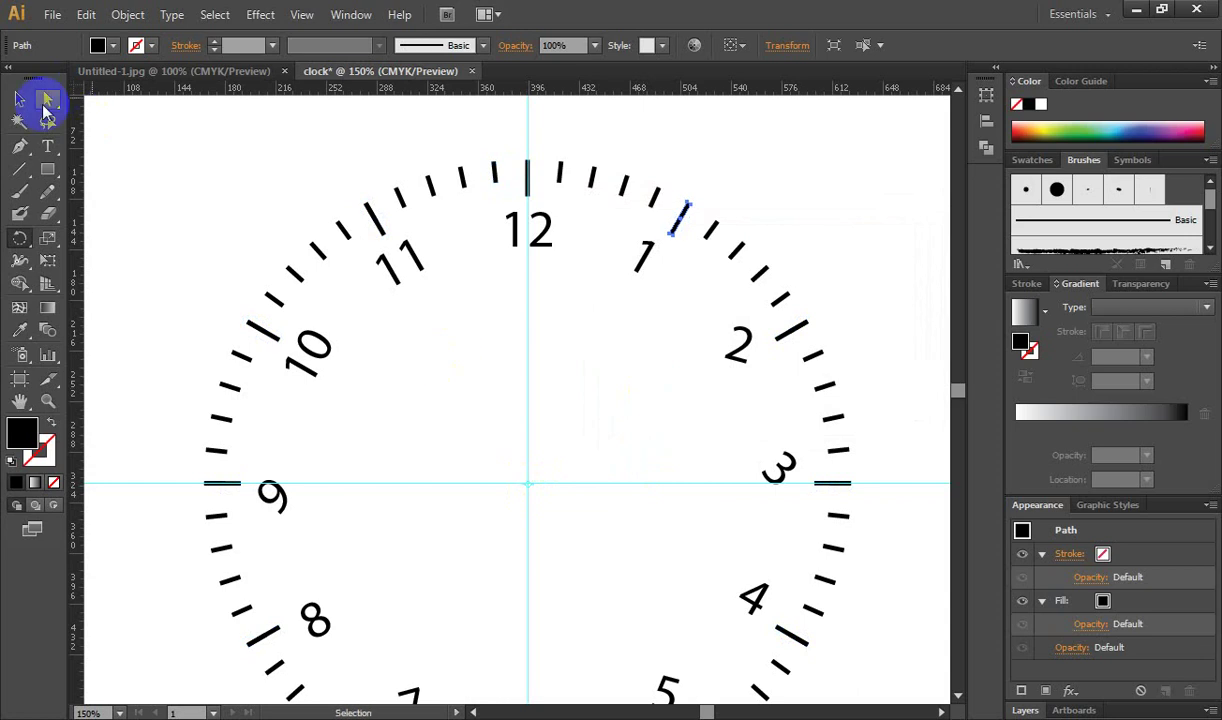
left_click(466, 375)
Draw a straight vertical line inside the clock face, between the 10 and the vertical guide and crossing the horizontal guide.
key("ctrl+minus")
left_click_drag(559, 483, 556, 442)
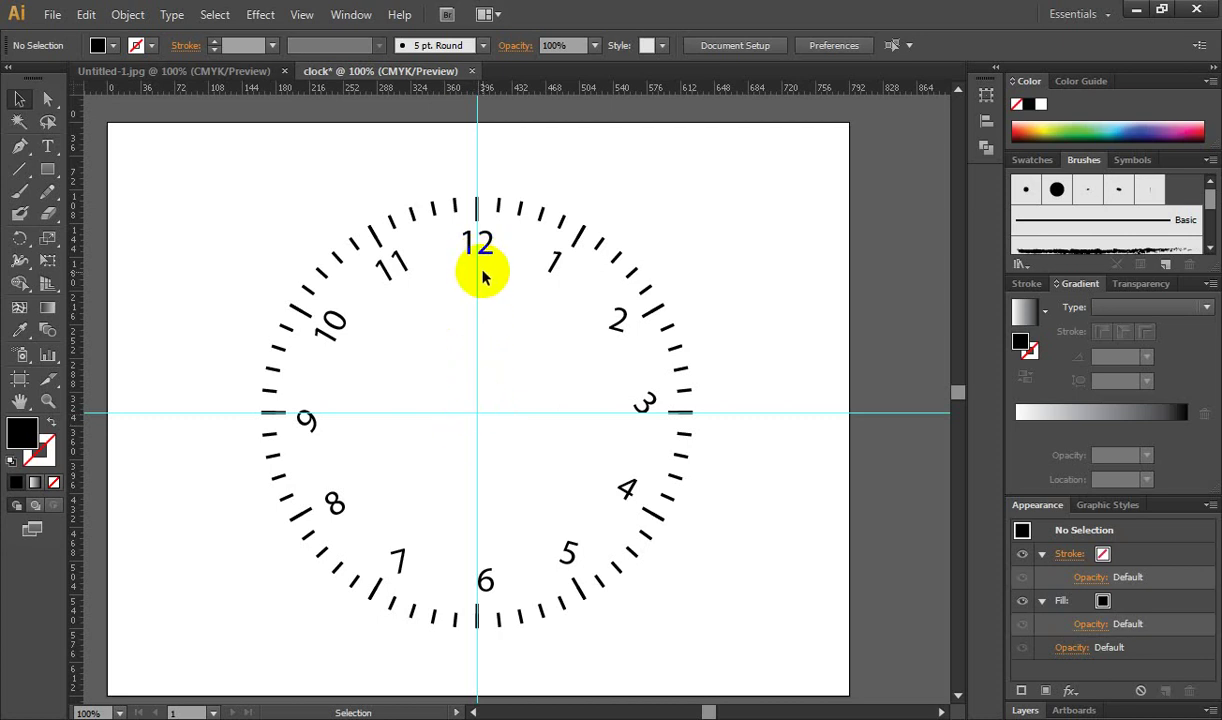
left_click(19, 172)
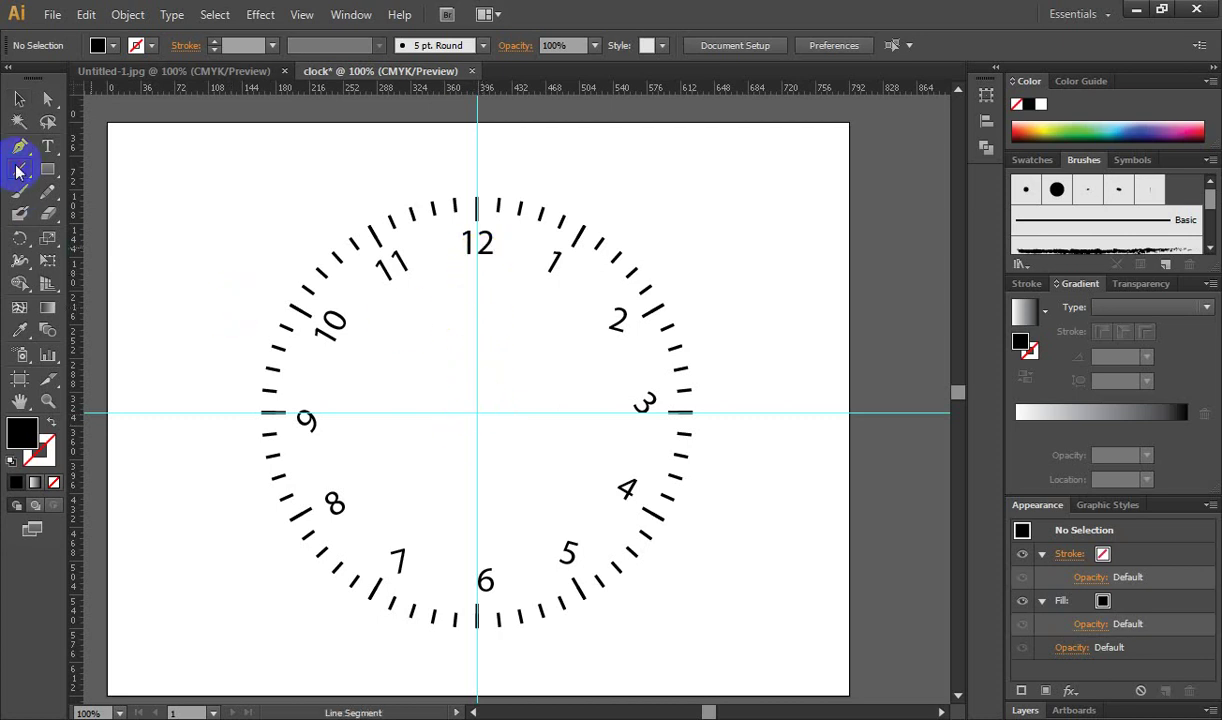
left_click(16, 171)
left_click_drag(21, 172, 112, 172)
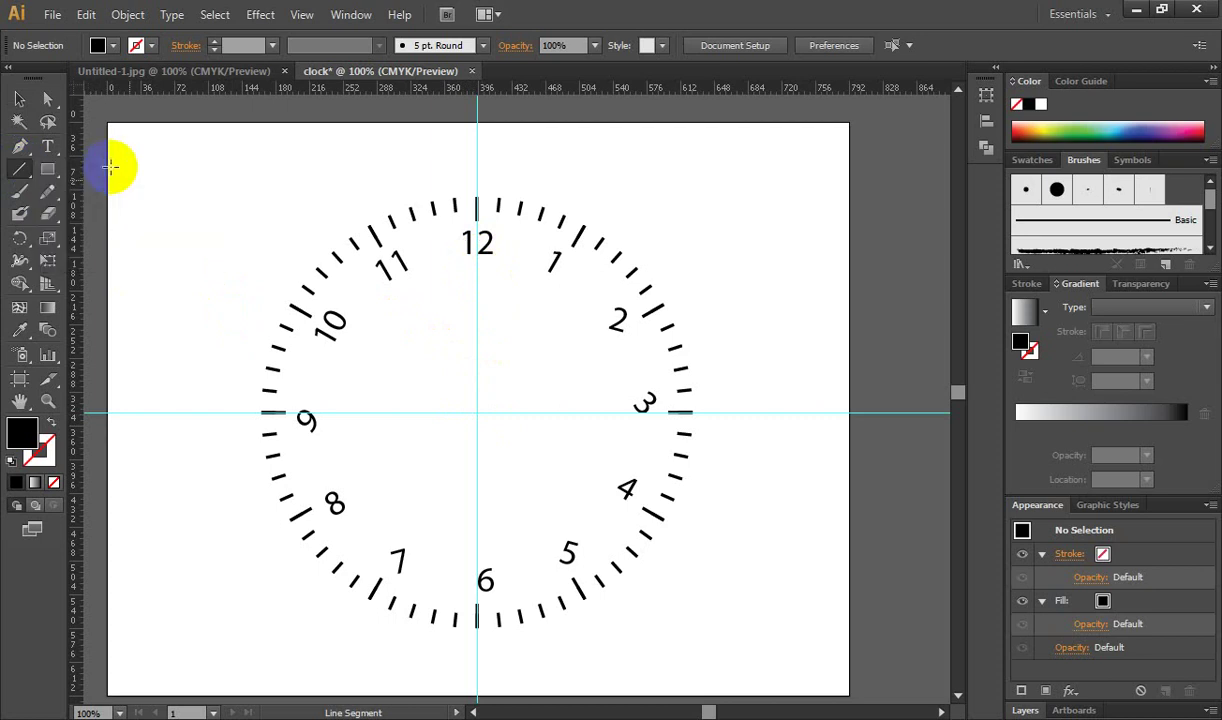
left_click_drag(412, 320, 414, 460)
Give the vertical line a black 6 pt stroke with the tapered triangular width profile.
left_click(137, 46)
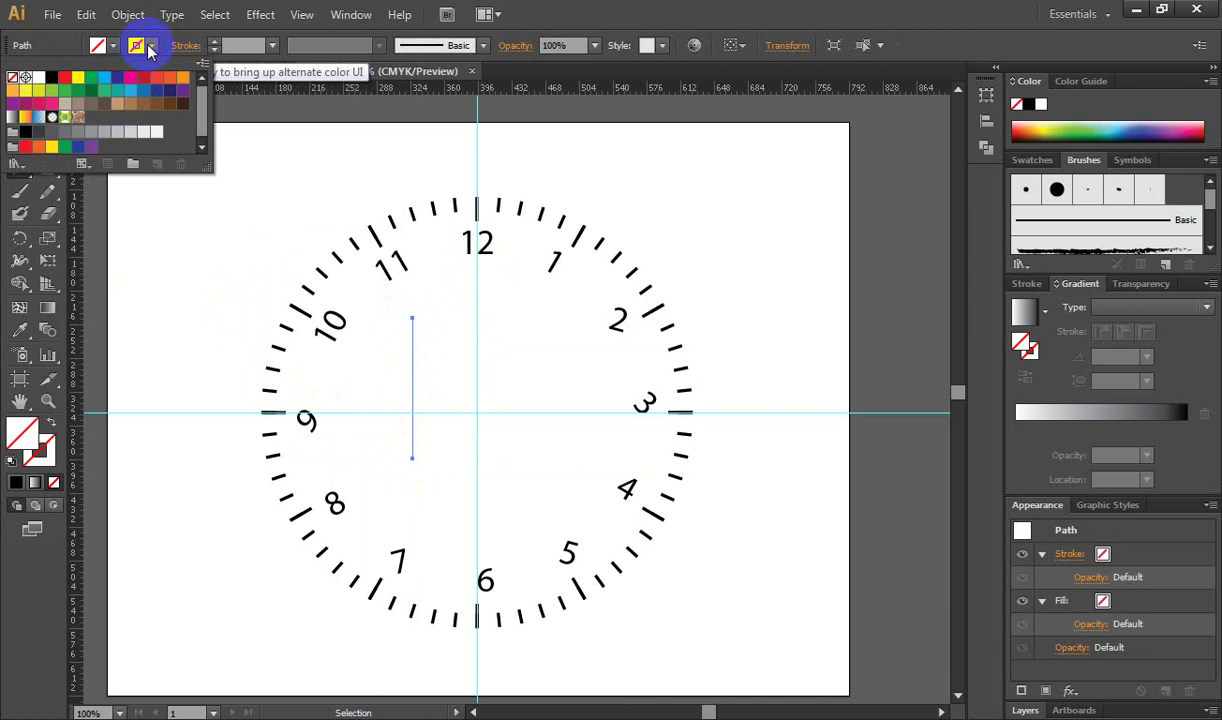
left_click(51, 77)
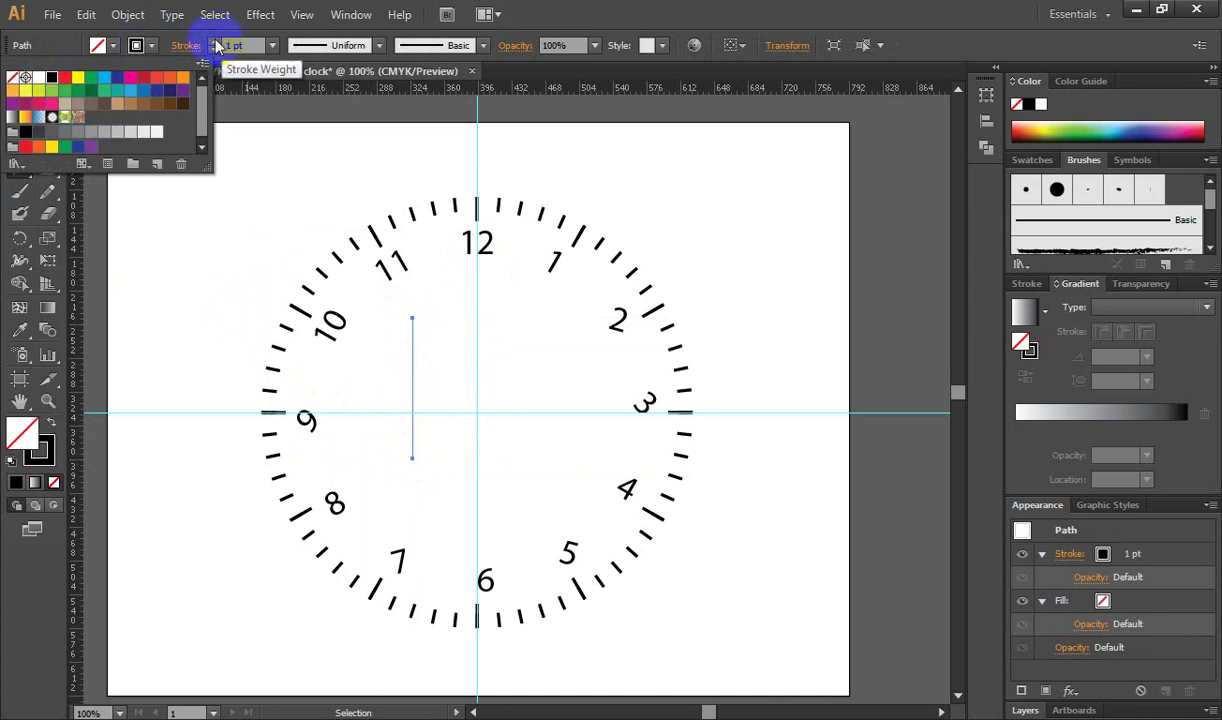
left_click(215, 42)
left_click(215, 42)
left_click(379, 45)
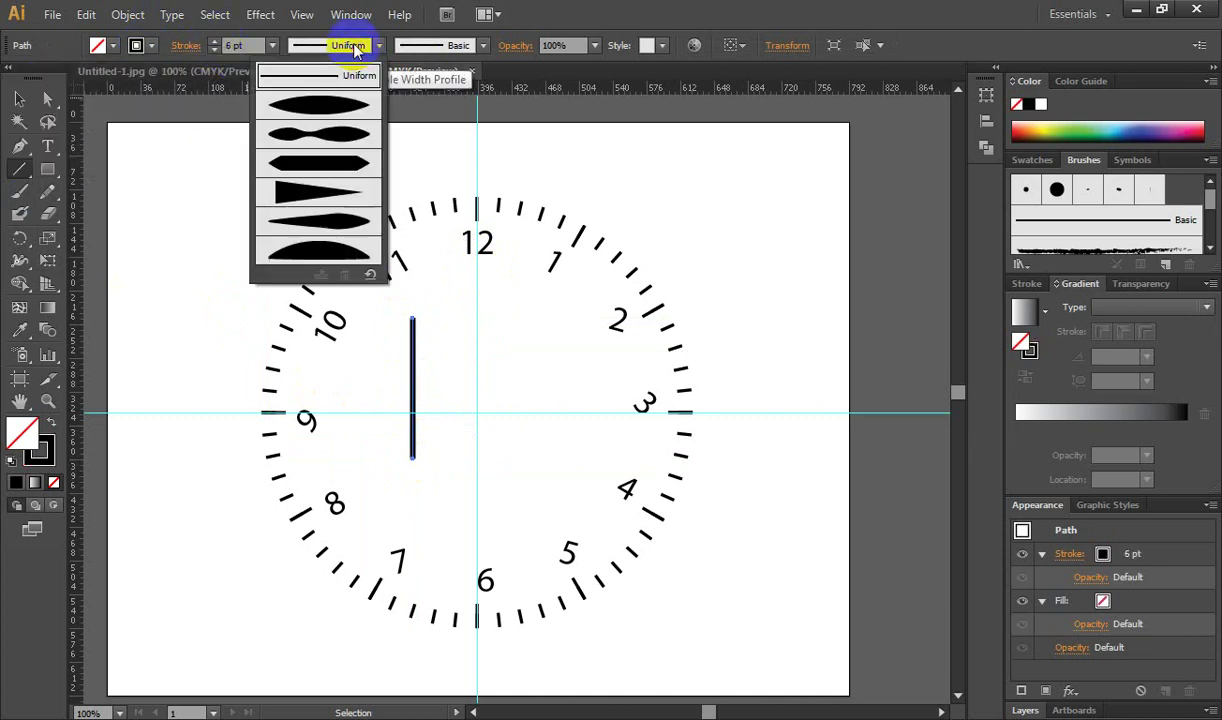
left_click(302, 187)
left_click(20, 99)
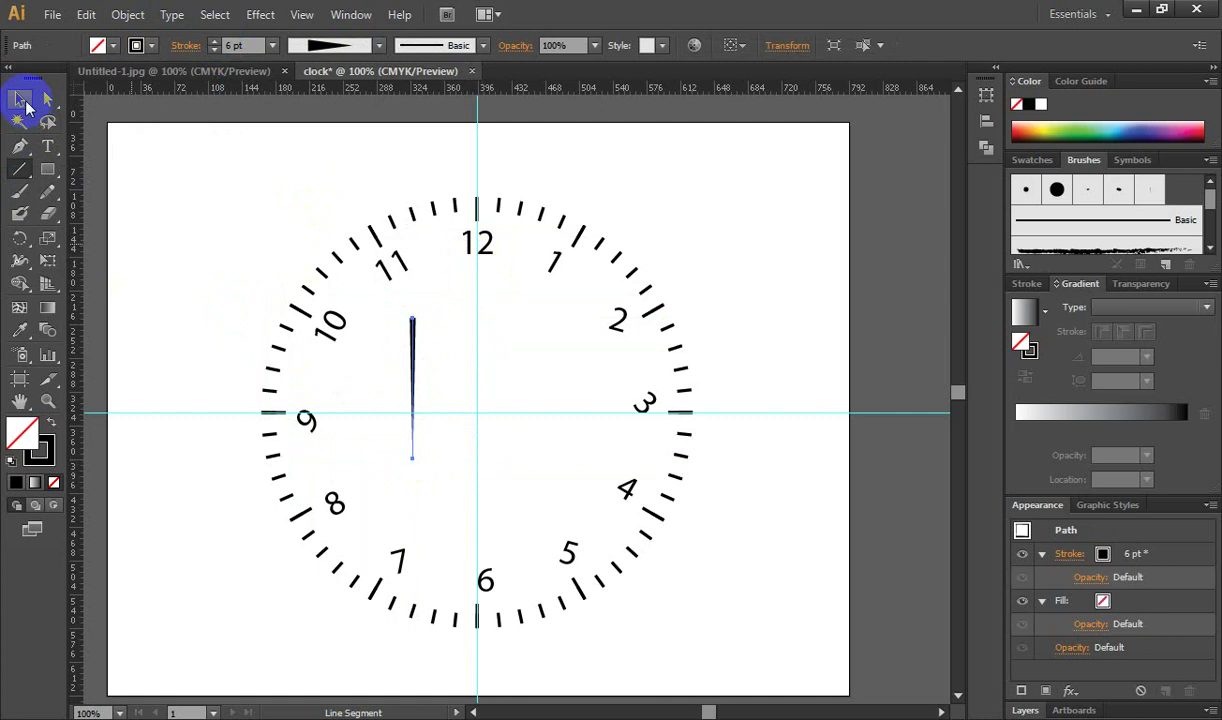
left_click(251, 191)
Flip the tapered line so its tip points up, and move it onto the vertical guide with its base at the clock's centre.
left_click(415, 358)
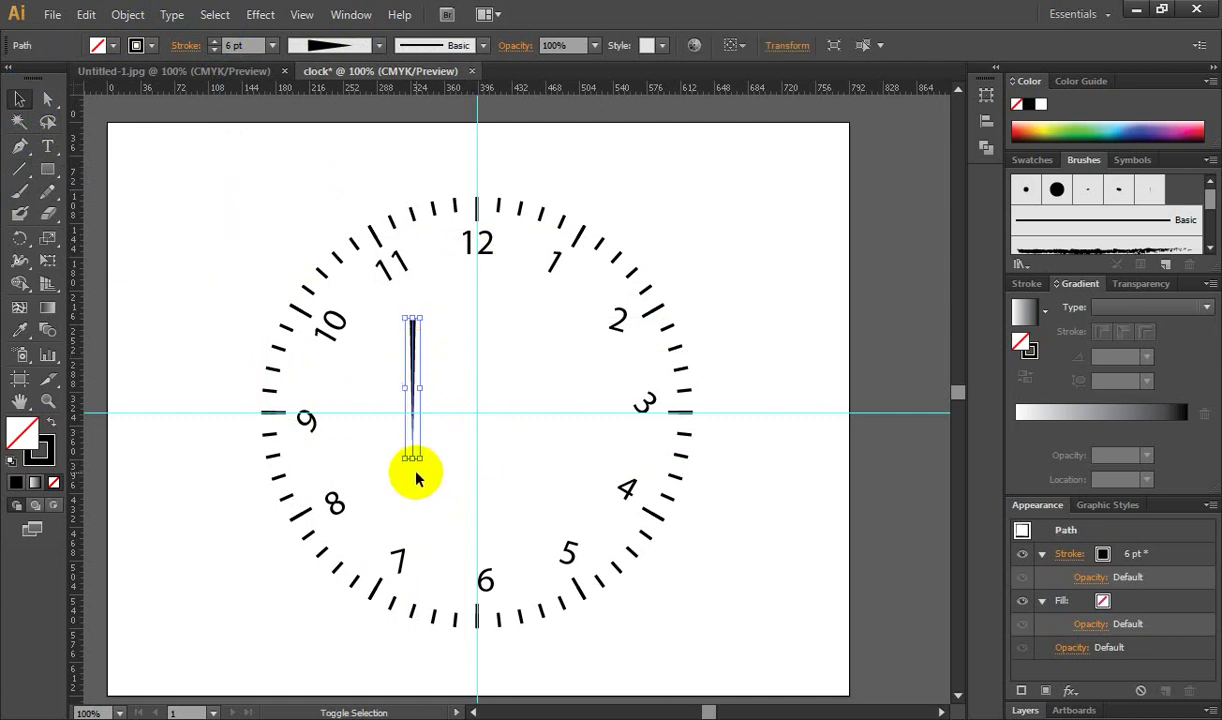
left_click_drag(412, 463, 419, 304)
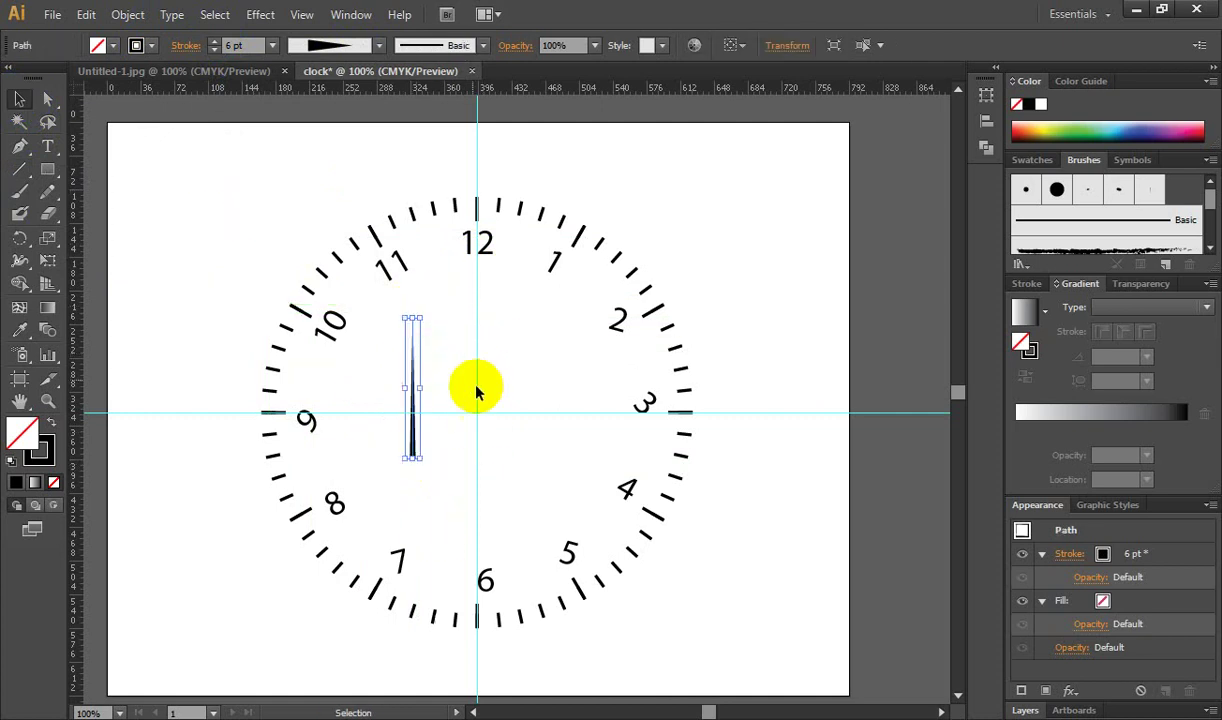
left_click(492, 444)
left_click(415, 398)
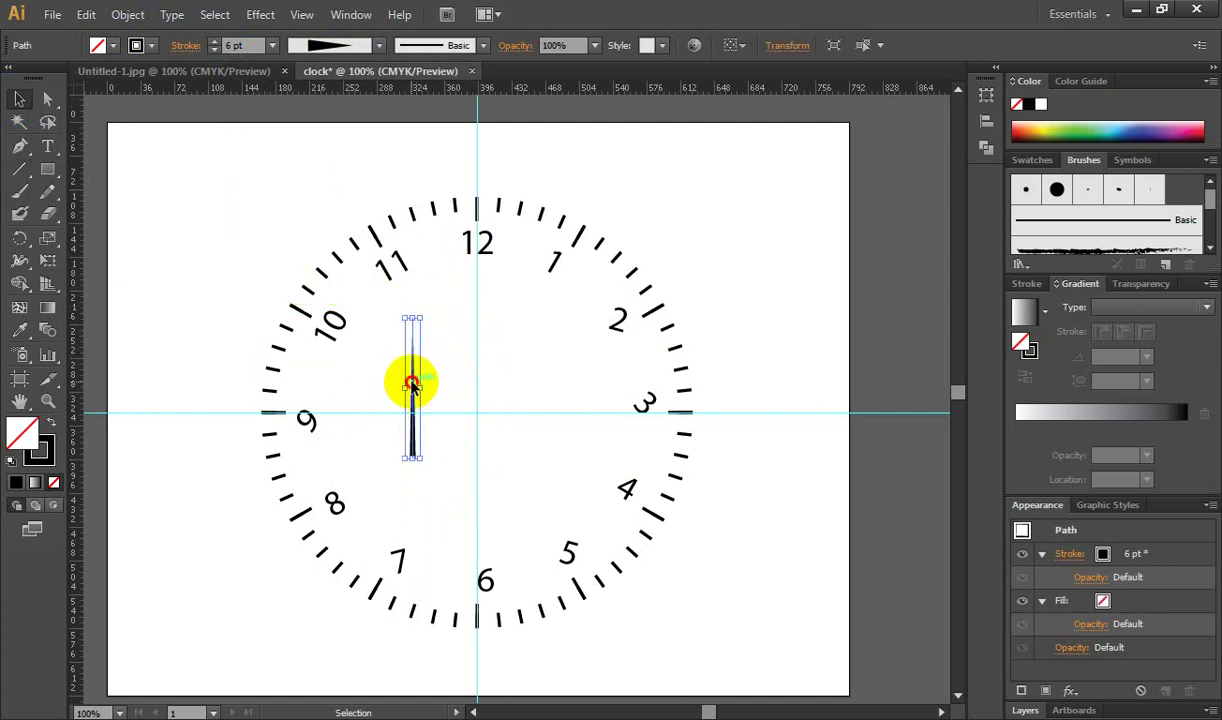
left_click_drag(412, 385, 477, 345)
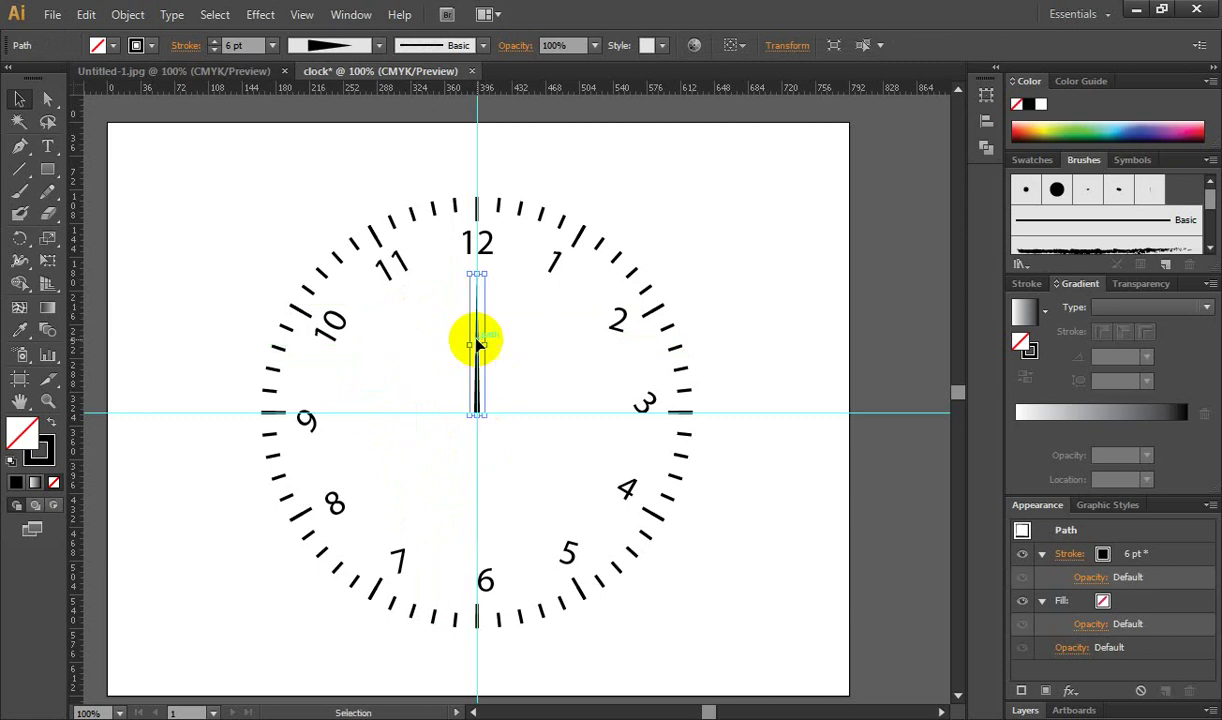
left_click(513, 349)
Set the stroke weight of the tapered clock hand to 7 pt.
left_click(532, 333, "ctrl")
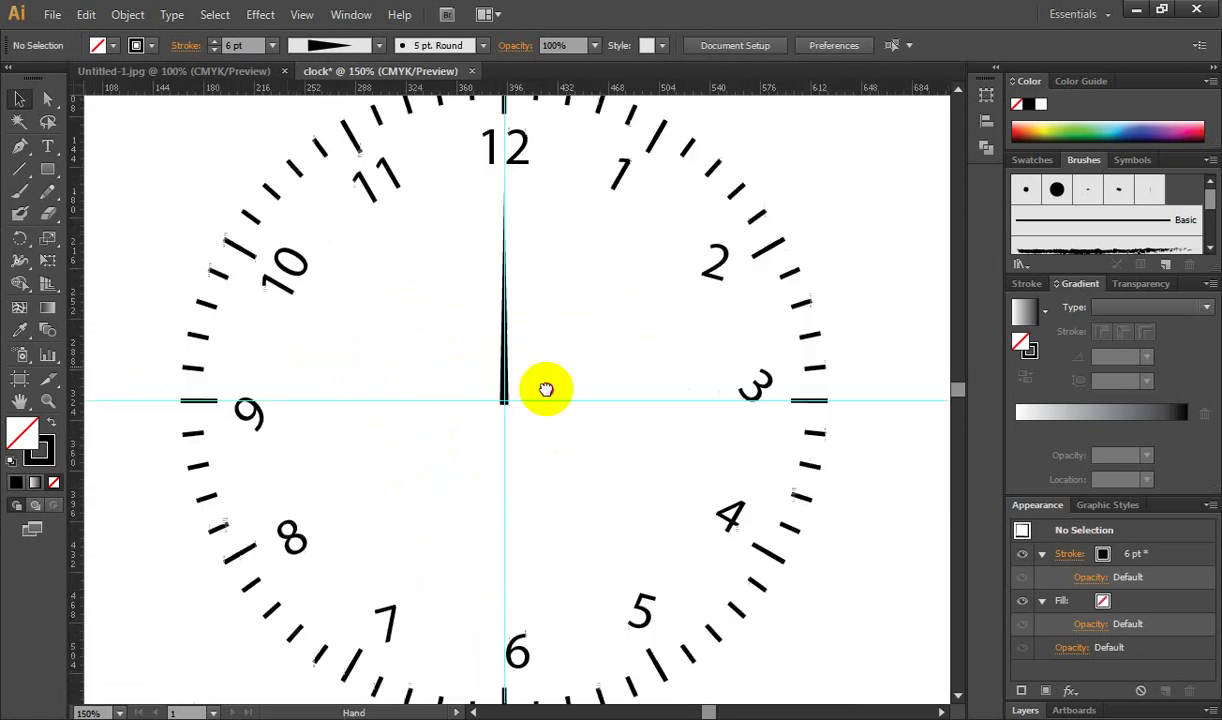
left_click_drag(545, 389, 515, 394)
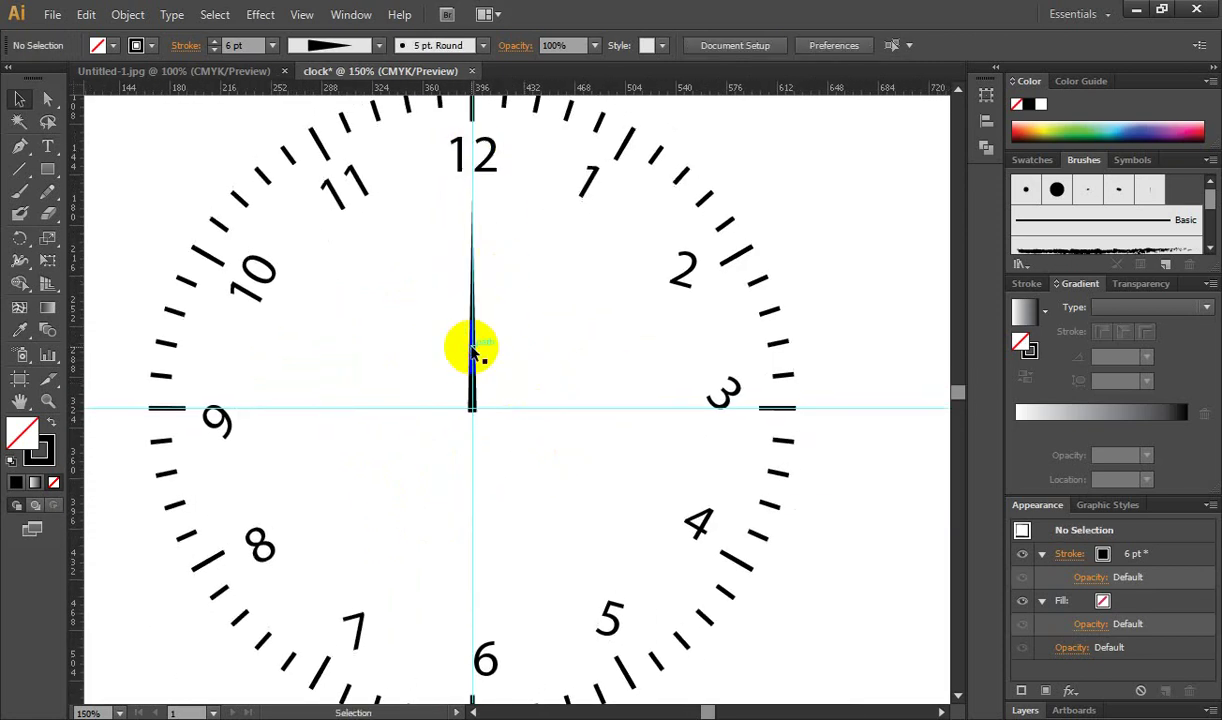
left_click(474, 350)
left_click(214, 42)
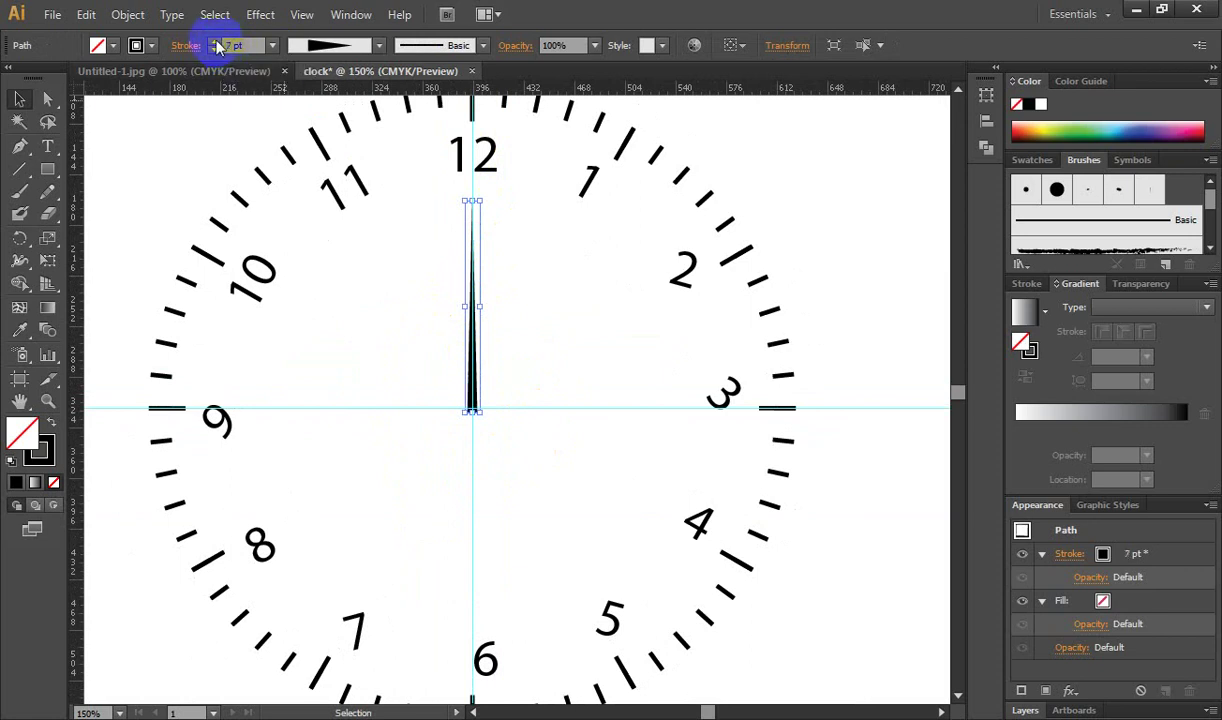
Set the stroke weight of the upright tapered hand to 9 pt.
left_click(214, 42)
left_click(405, 272)
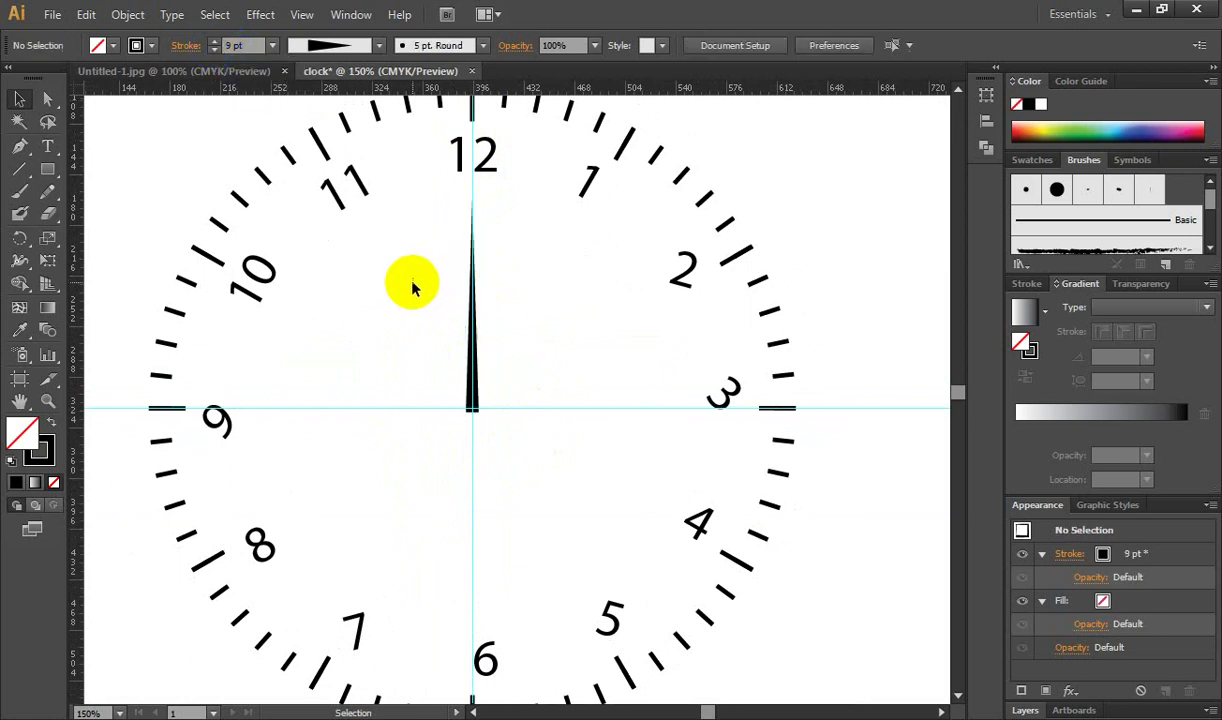
left_click(477, 358)
left_click(522, 357)
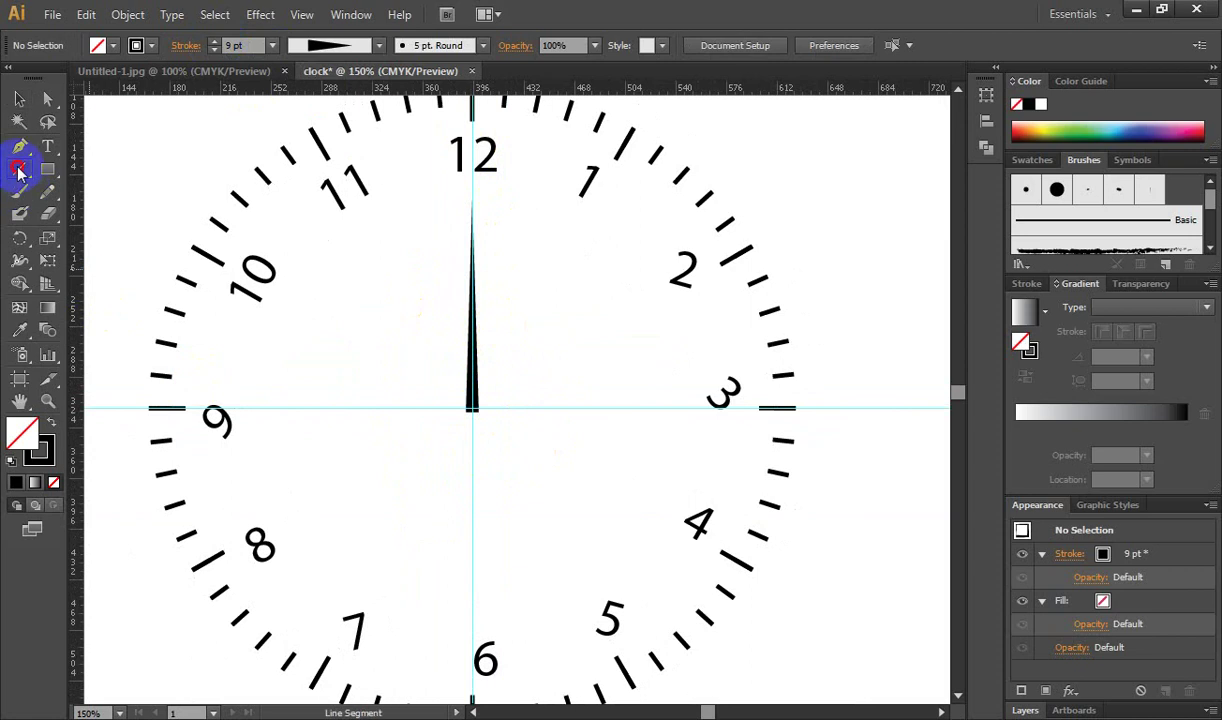
Draw a second vertical line between the 10 and the upright hand, with an 8 pt stroke and the off-centre spindle width profile.
left_click_drag(20, 172, 74, 164)
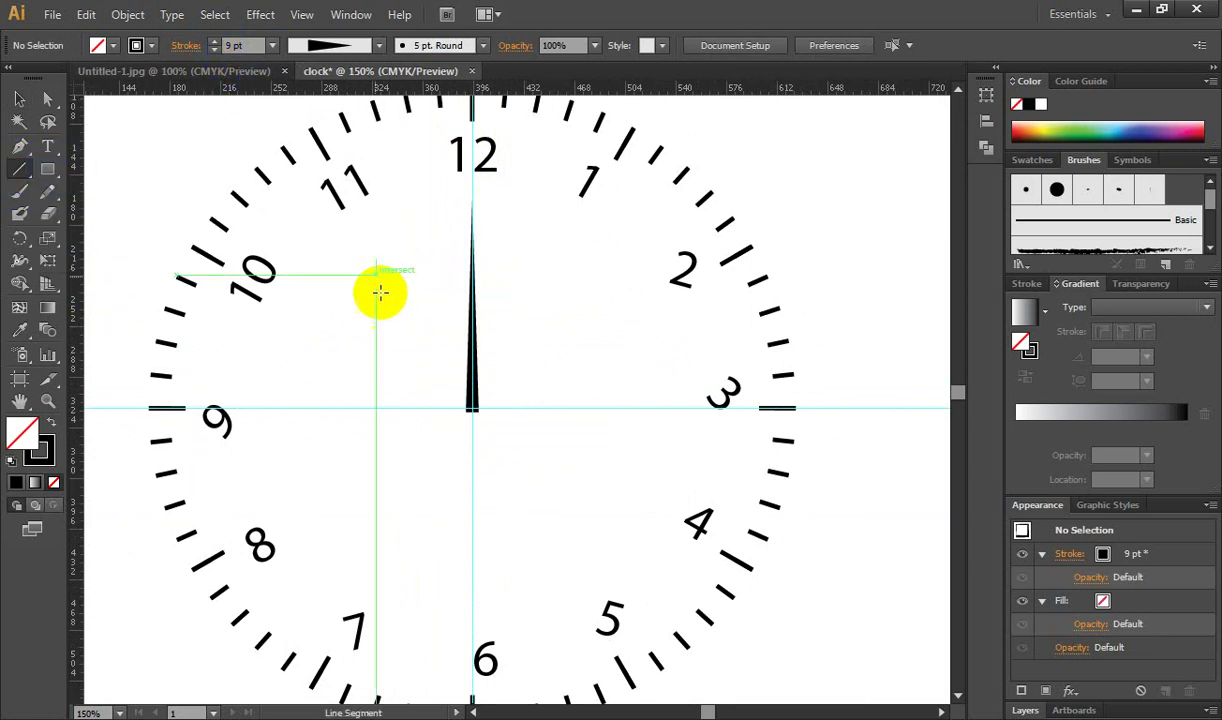
mouse_move(366, 259)
left_mouse_down()
mouse_move(390, 464)
mouse_move(385, 494)
mouse_move(374, 488)
left_mouse_up()
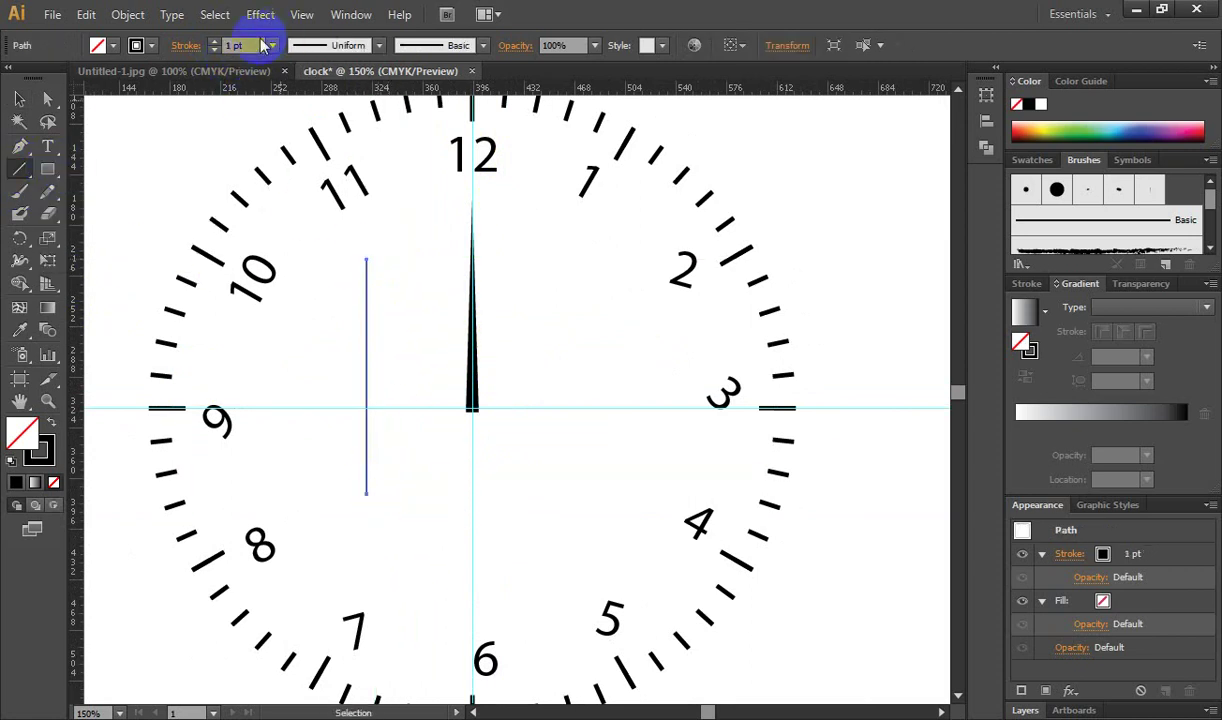
left_click(214, 42)
left_click(214, 42)
left_click(214, 42)
left_click(214, 42)
left_click(214, 42)
left_click(214, 42)
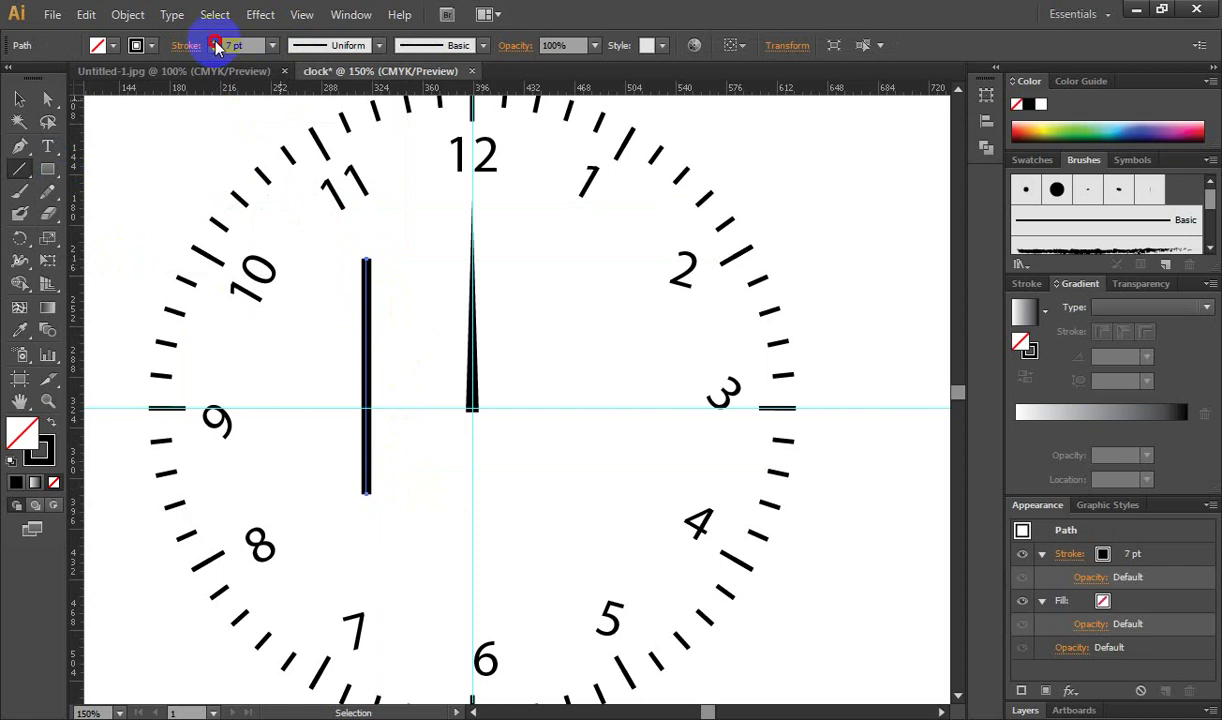
left_click(214, 42)
left_click(314, 48)
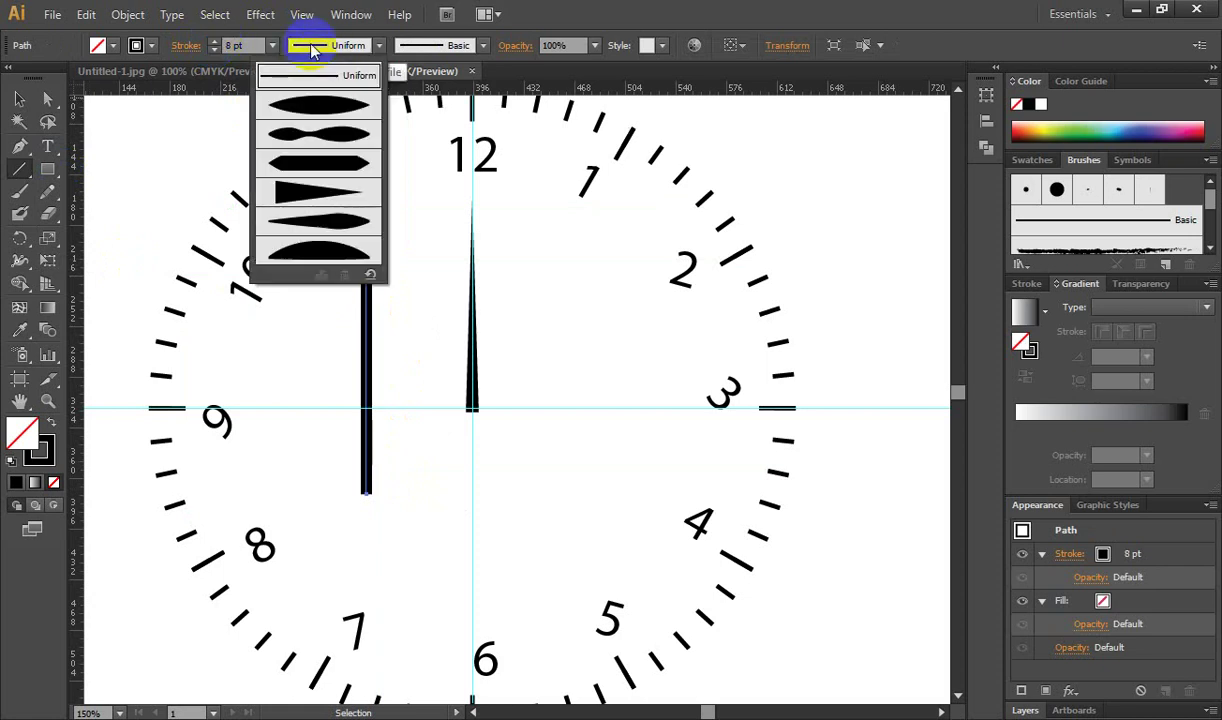
left_click(316, 245)
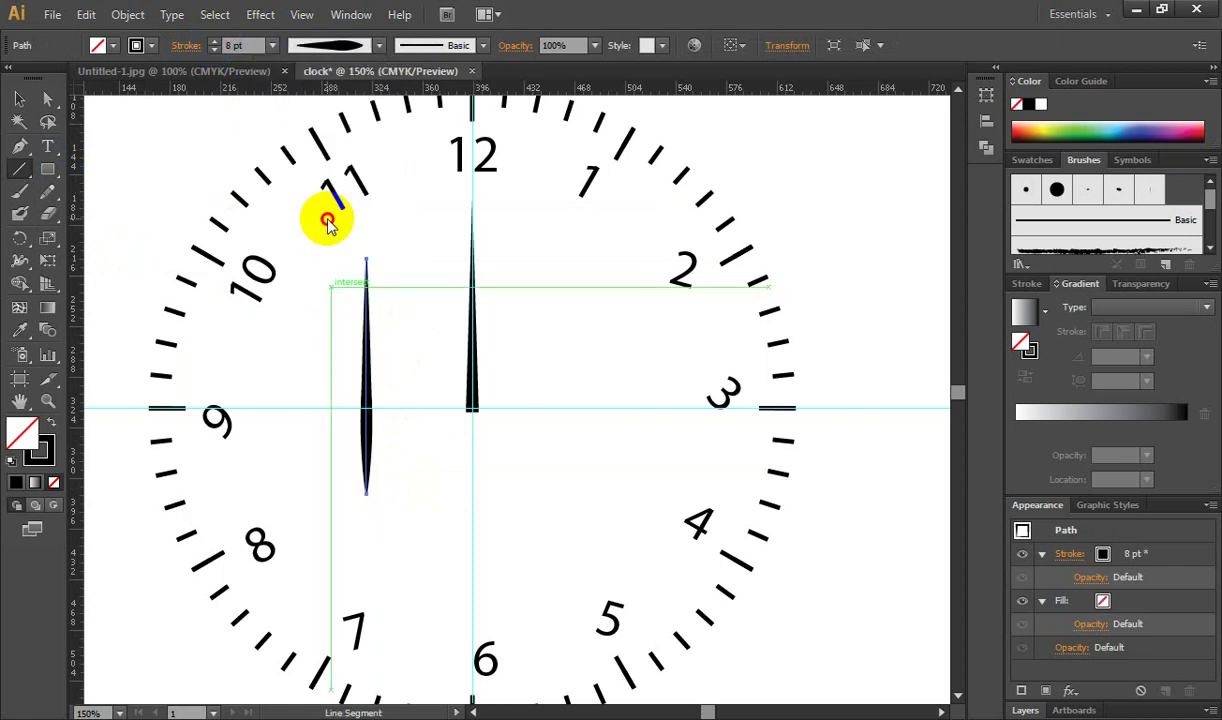
Rotate the spindle-shaped hand to point between 10 and 11, and move its lower end to the clock's centre.
left_click(19, 99)
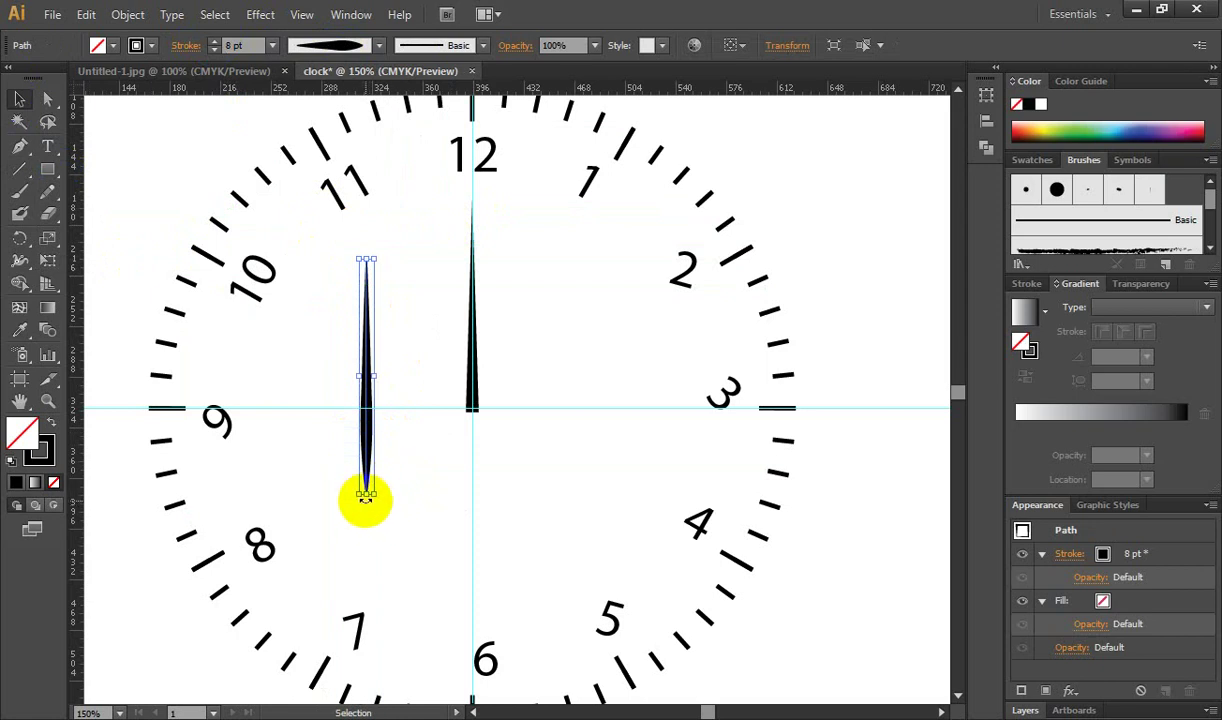
left_click_drag(363, 496, 409, 344)
left_click(497, 343)
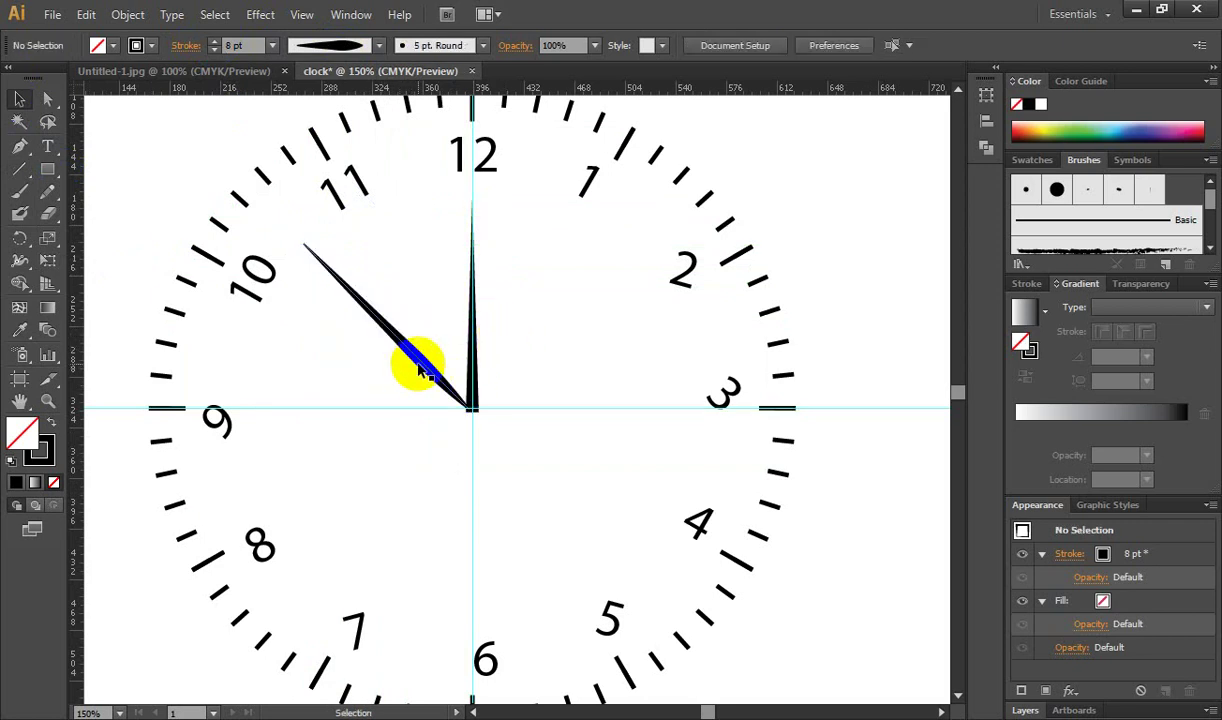
Adjust the spindle-shaped hand's rotation so it points at the 11, keeping its base on the clock's centre.
left_click(423, 362)
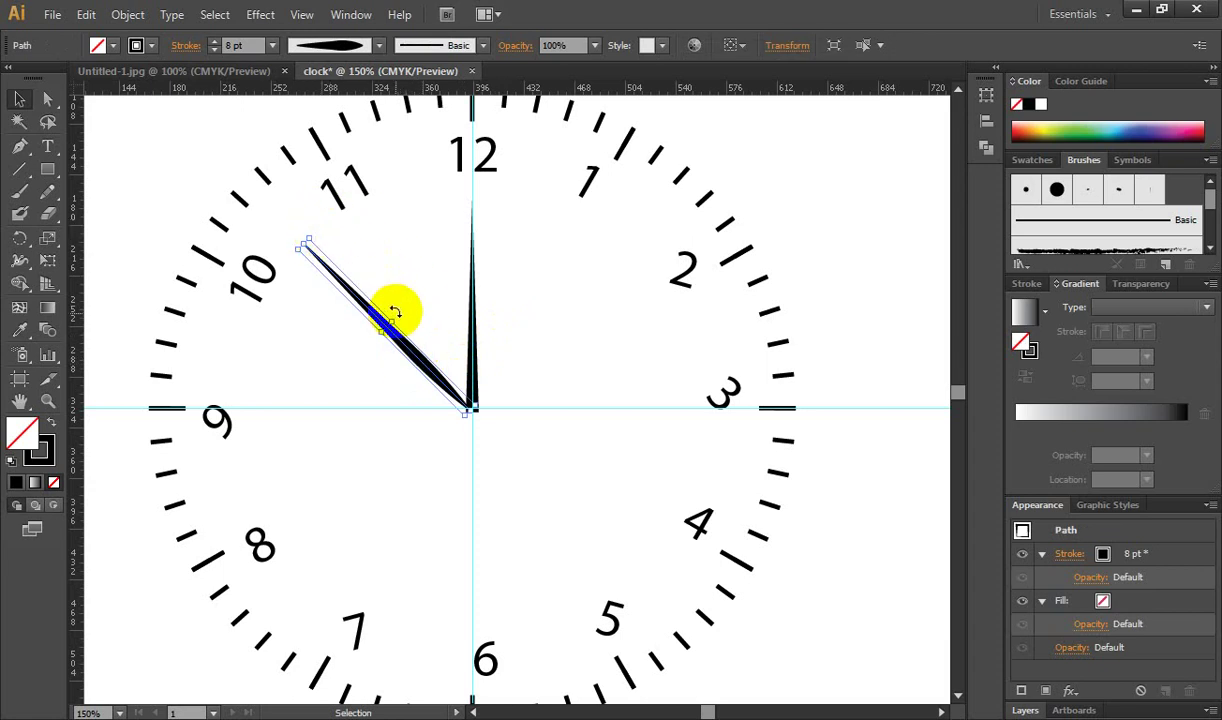
left_click_drag(394, 316, 452, 286)
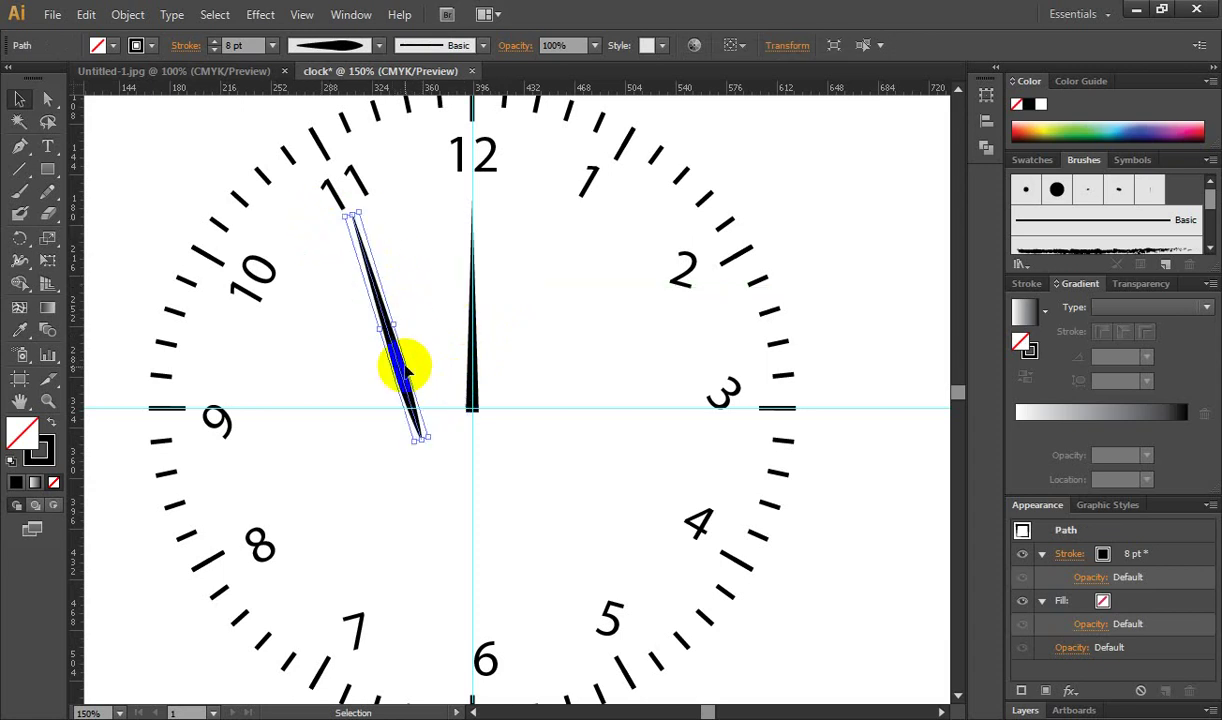
left_click_drag(400, 377, 453, 346)
left_click(576, 333)
left_click(465, 365)
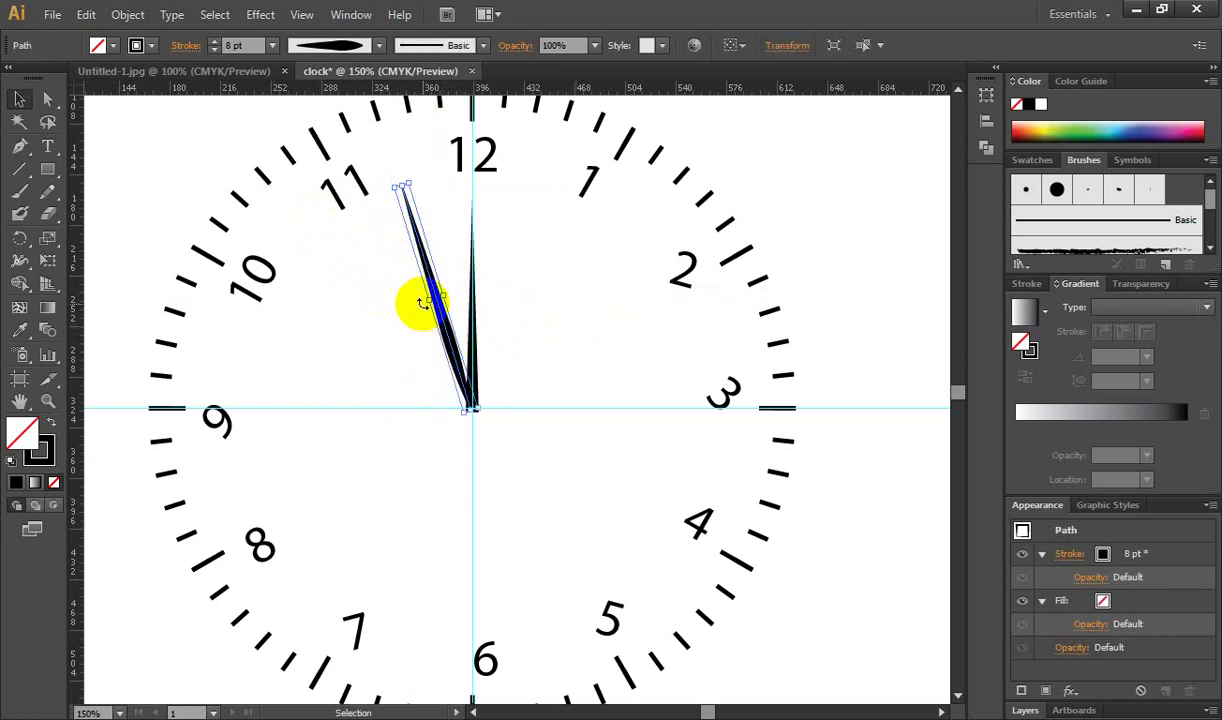
left_click_drag(423, 303, 446, 356)
left_click(527, 333)
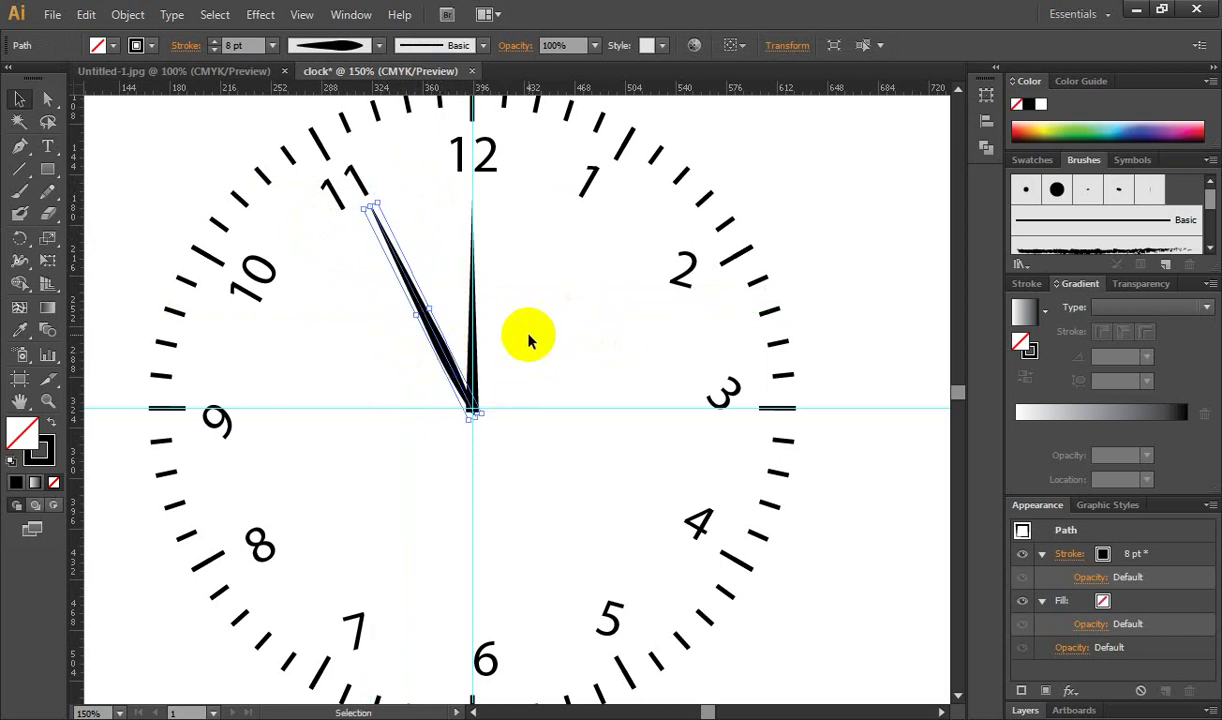
left_click(437, 416, "ctrl+alt")
left_click(534, 354, "ctrl")
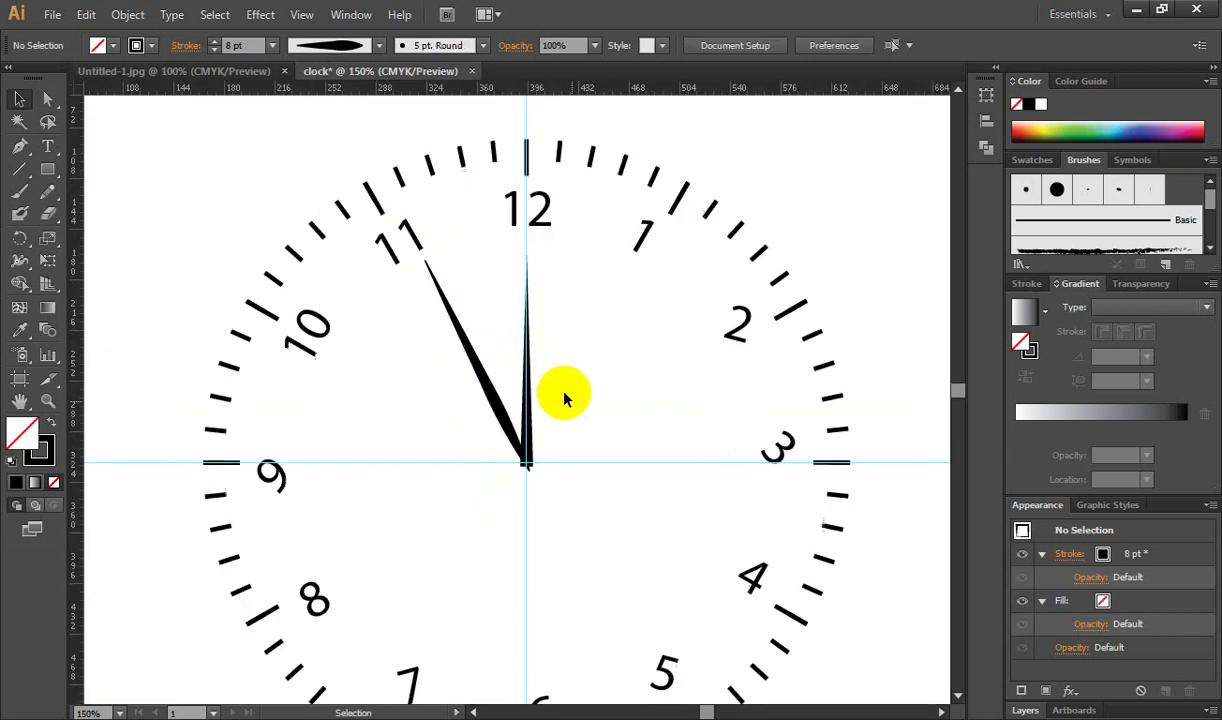
Draw a shorter vertical line between the 9 and the clock's centre, crossing the horizontal guide, and give it a 3 pt stroke.
left_click_drag(607, 348, 524, 346)
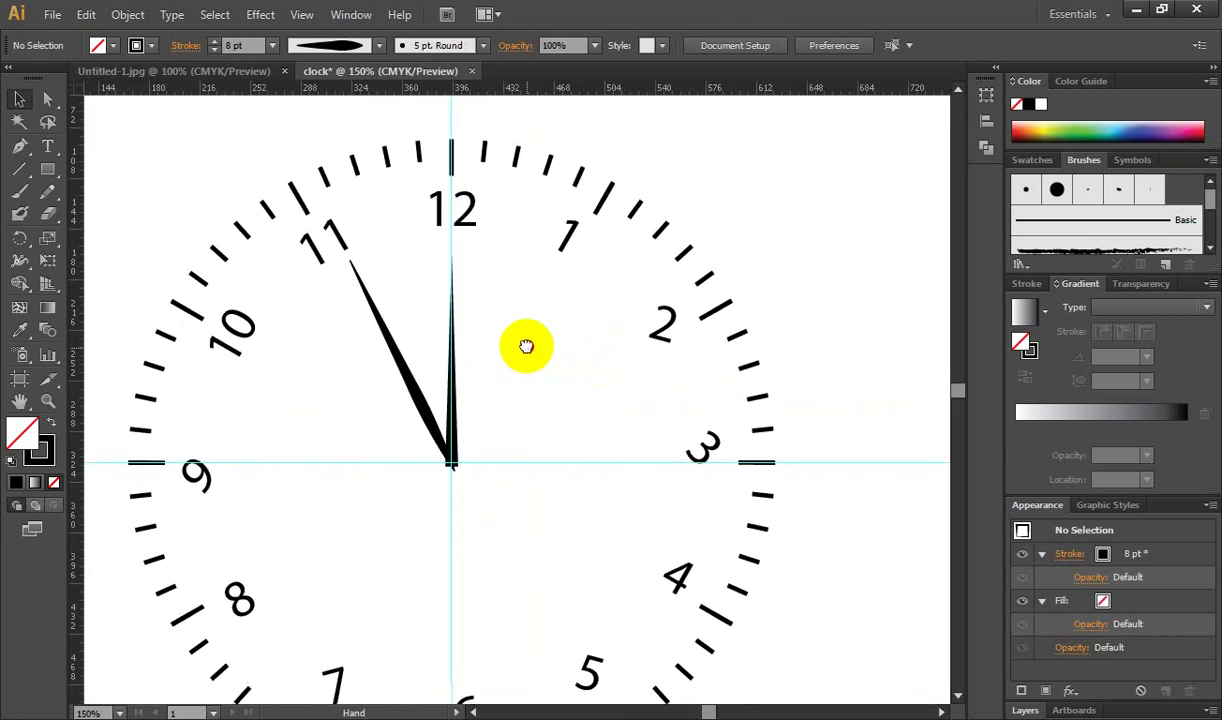
left_click(24, 172)
left_click(122, 176)
left_click_drag(301, 336, 313, 517)
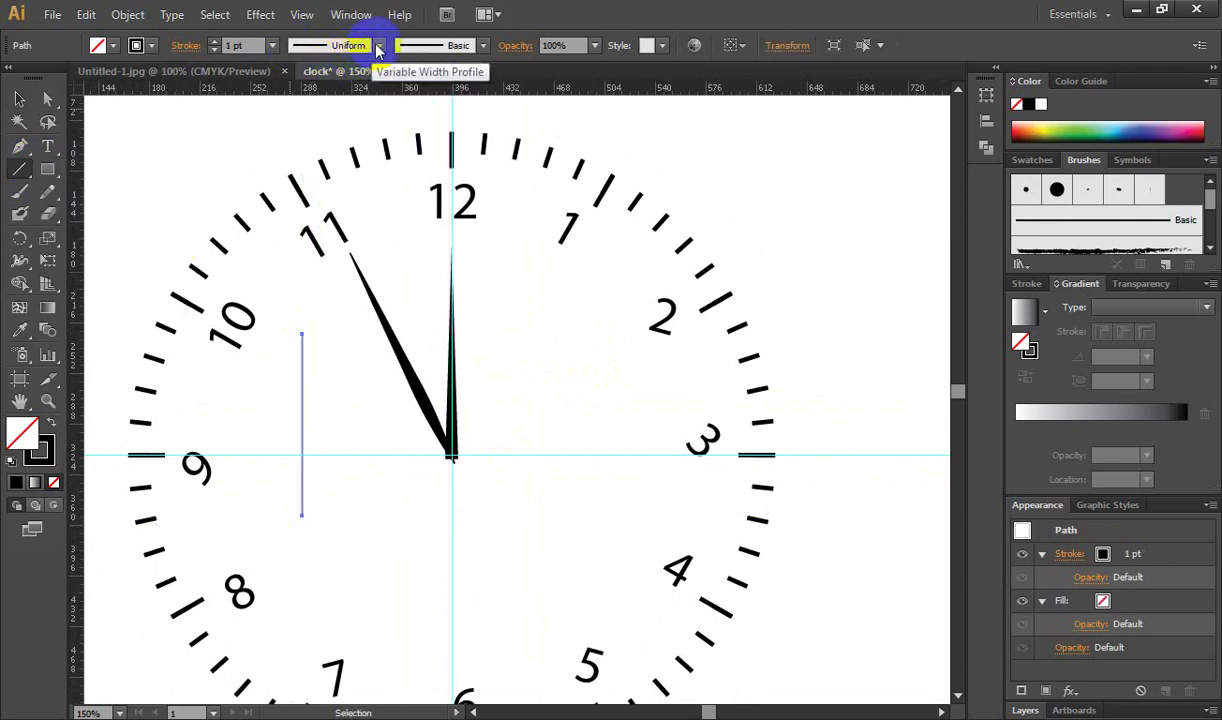
left_click(214, 41)
left_click(214, 41)
left_click(19, 99)
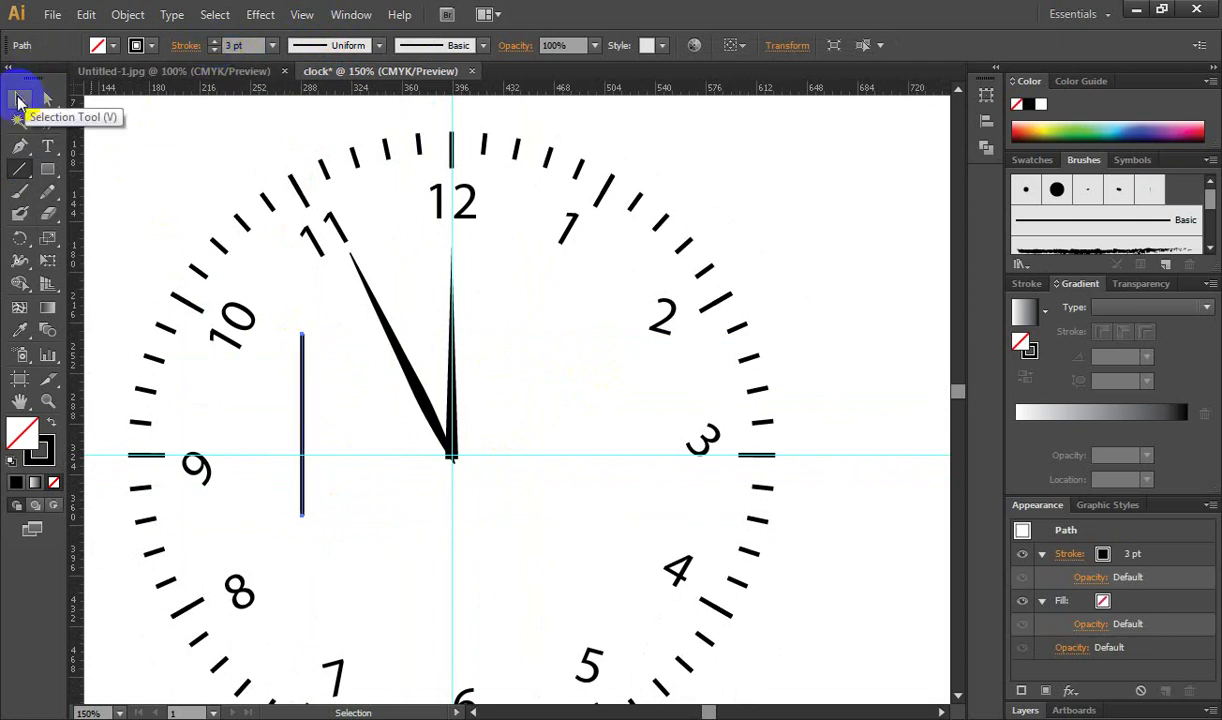
left_click(363, 390)
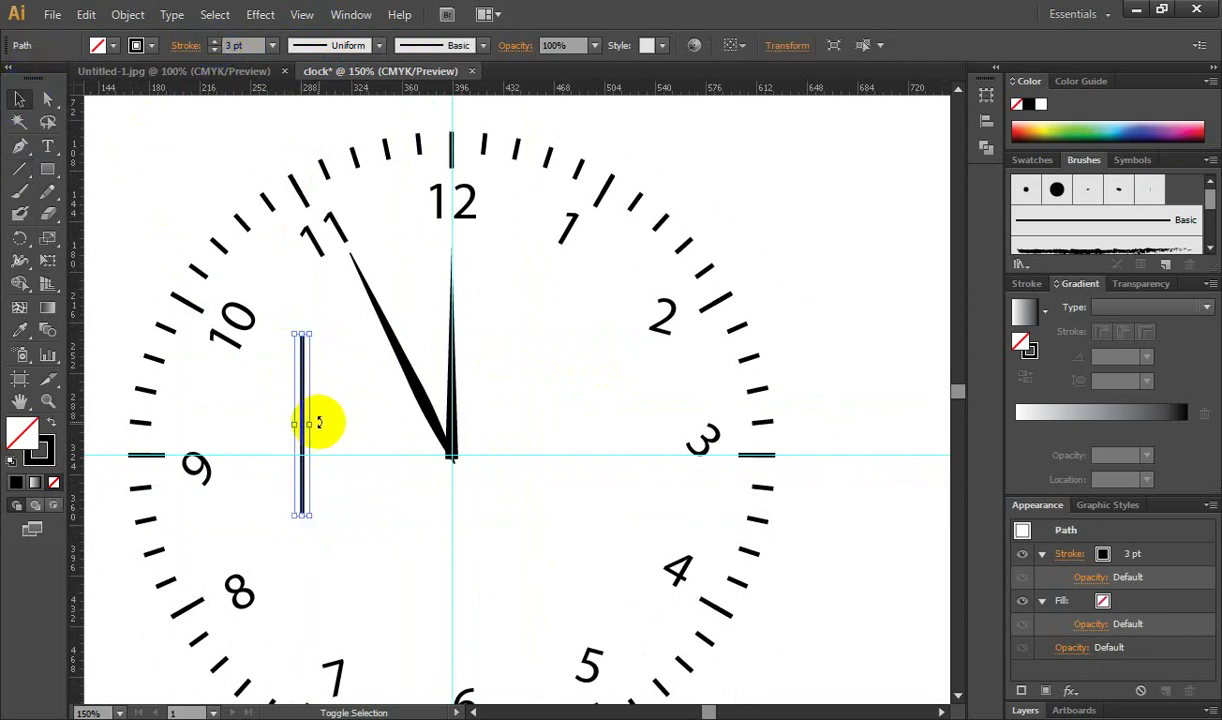
Rotate the 3 pt line to point between 1 and 2 from the clock's centre, and lengthen it to nearly reach the minute ticks.
left_click_drag(318, 423, 530, 388)
left_click(604, 418)
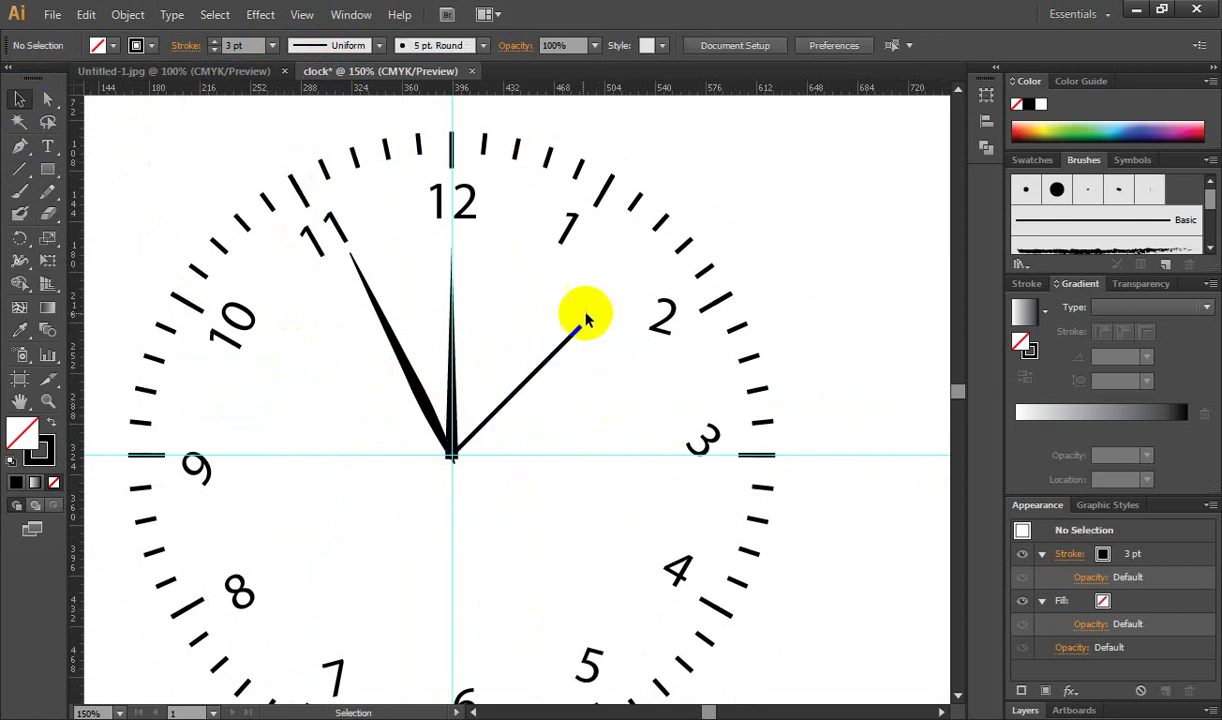
left_click_drag(568, 341, 646, 254)
left_click(485, 372)
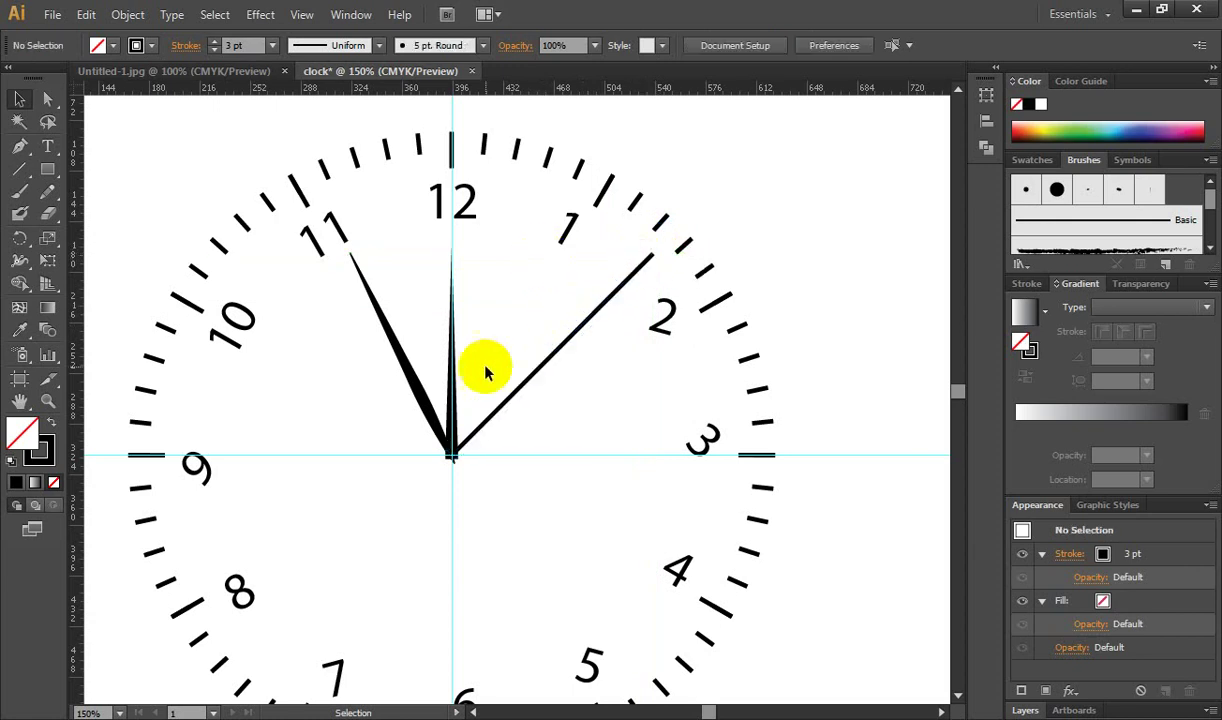
Lengthen the spindle-shaped hand along its direction so its tip reaches the upper edge of the numeral 11.
key("ctrl+minus")
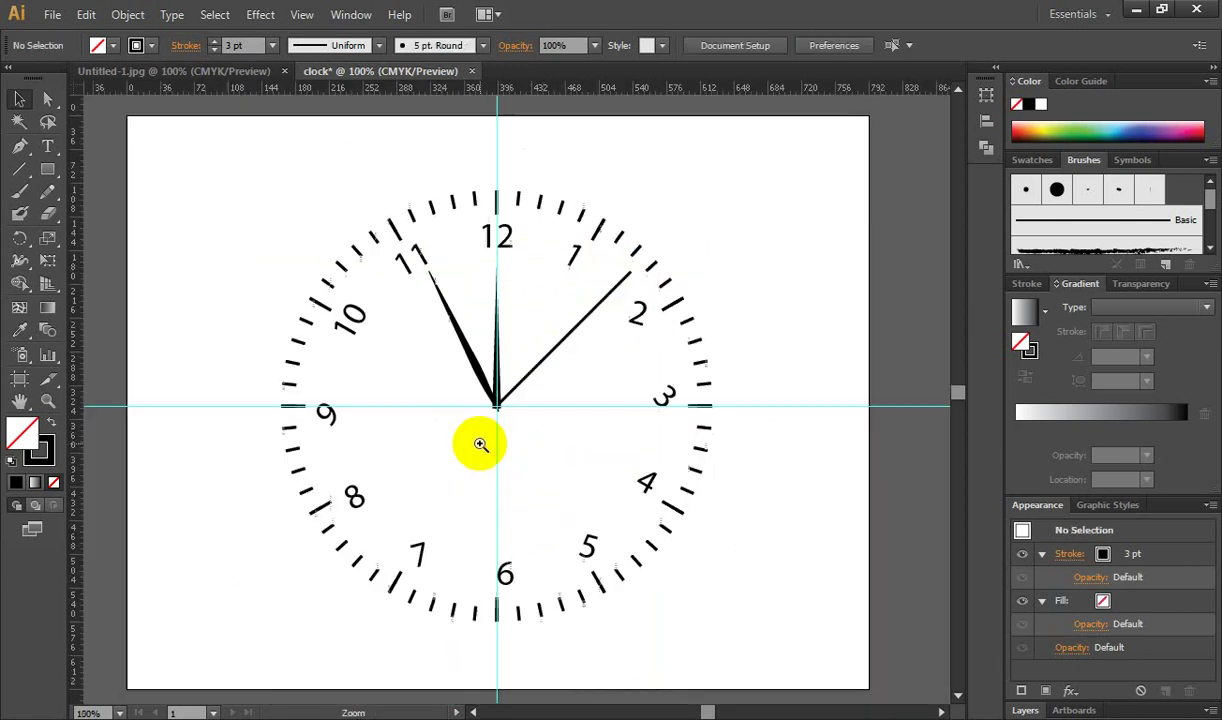
left_click(472, 346)
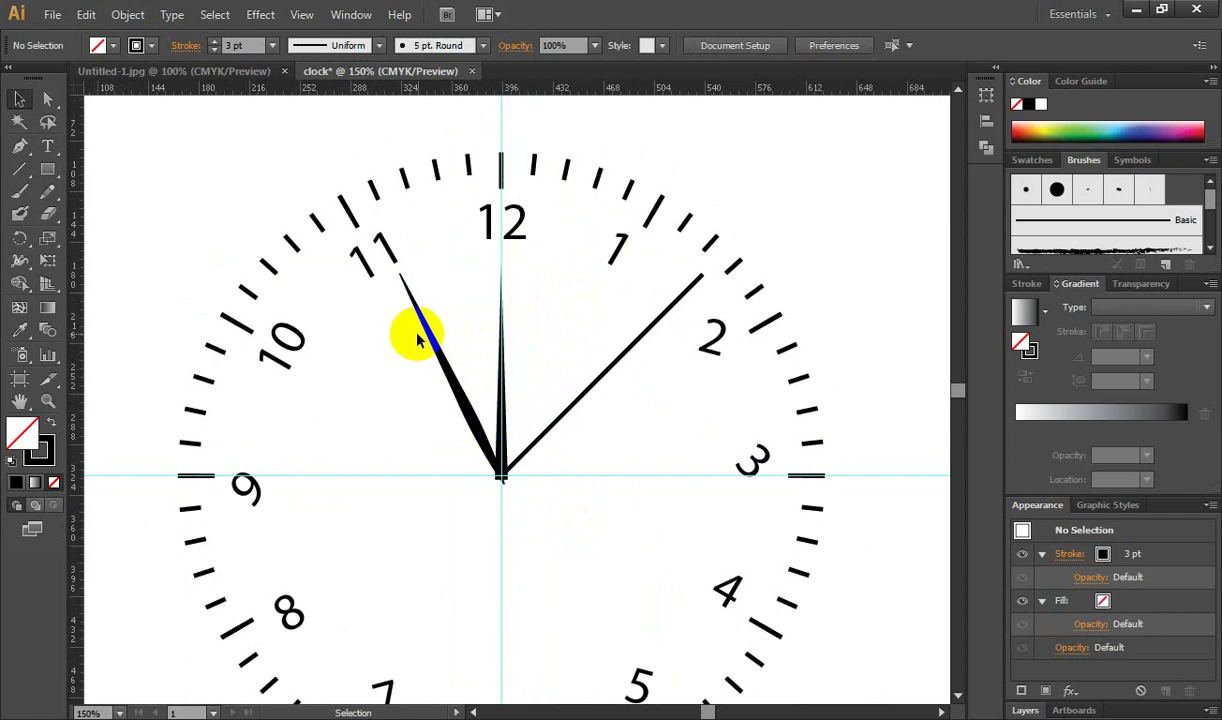
left_click_drag(428, 325, 373, 225)
left_click(490, 275)
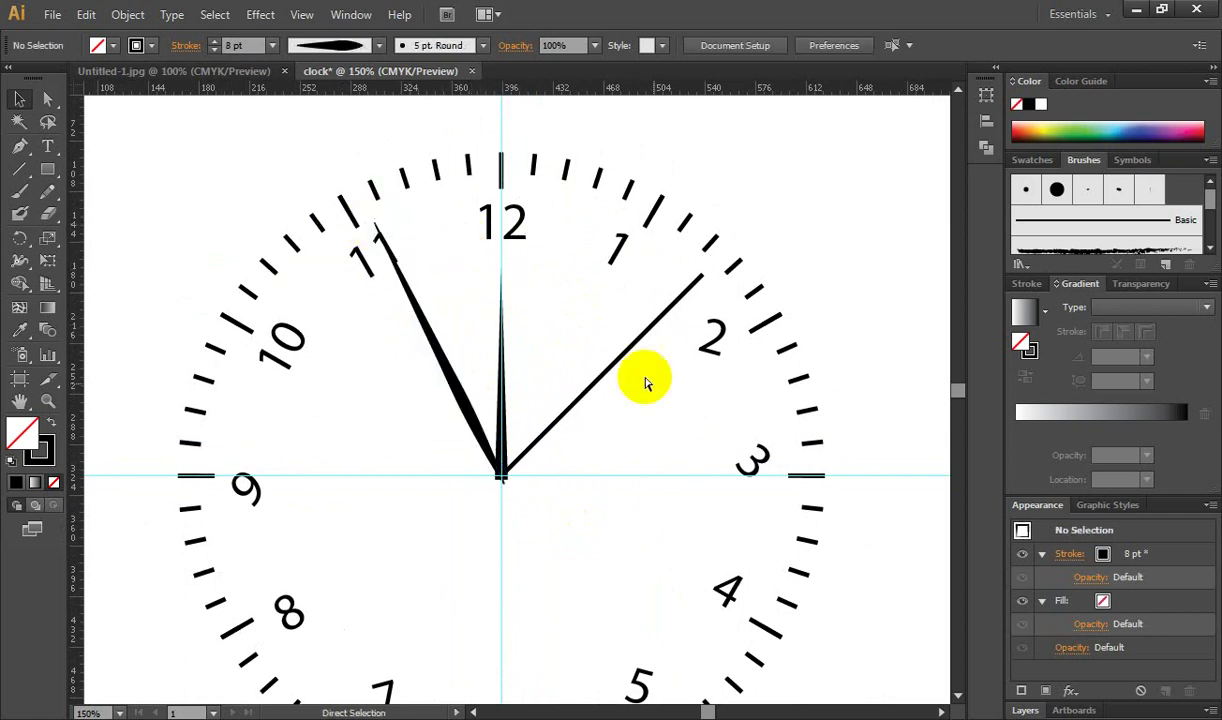
Draw a small circle inside the clock face, between the 10 and the clock's centre.
left_click(582, 355, "ctrl+alt")
left_click(527, 504, "ctrl")
left_click_drag(476, 430, 484, 470)
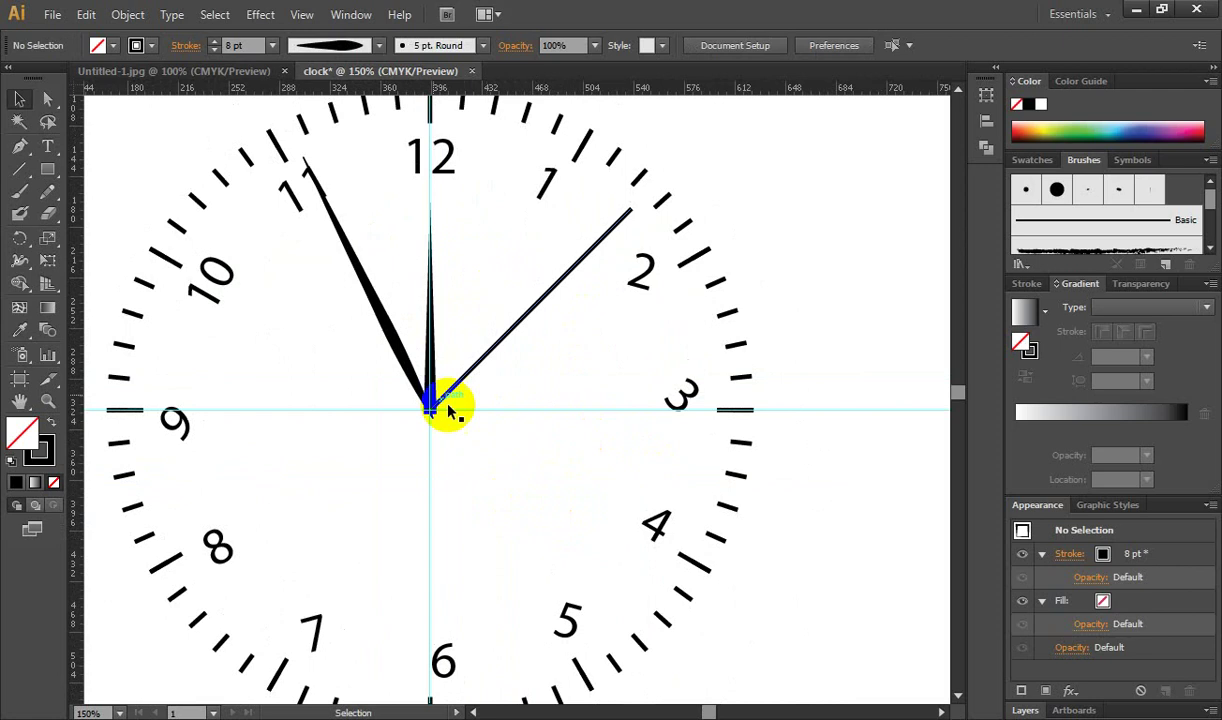
left_click(396, 348)
left_click(460, 485)
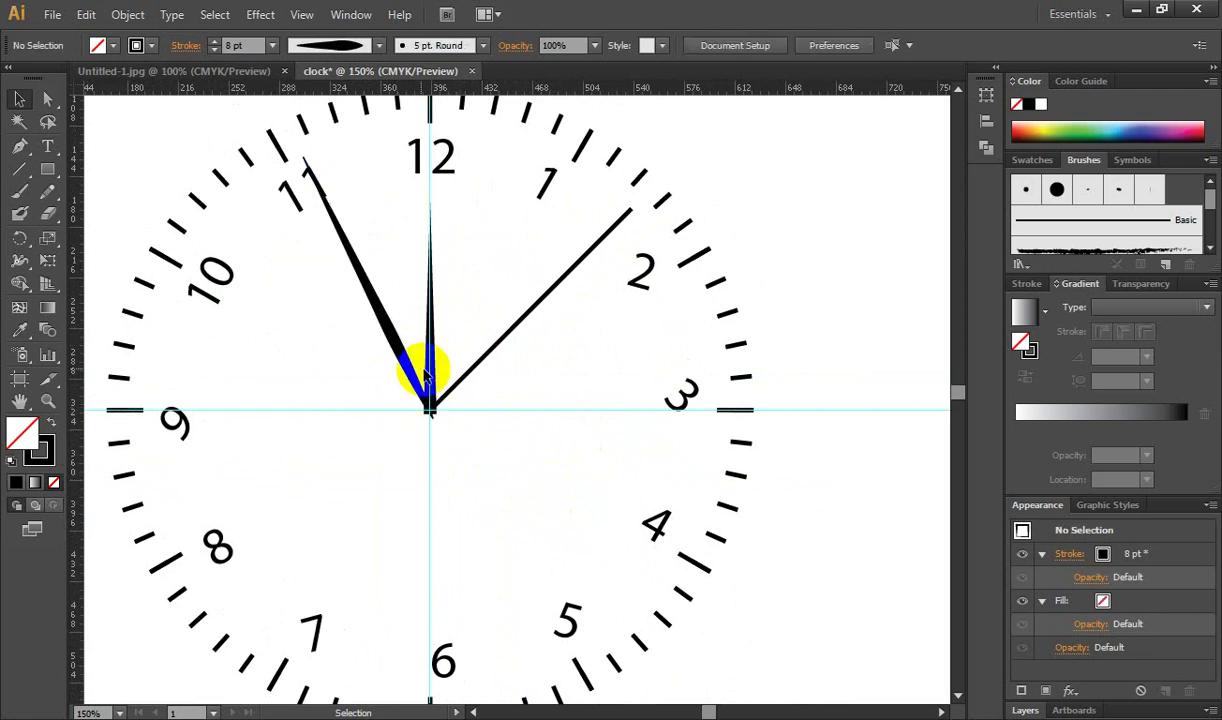
left_click_drag(48, 175, 158, 211)
left_click_drag(268, 350, 290, 375)
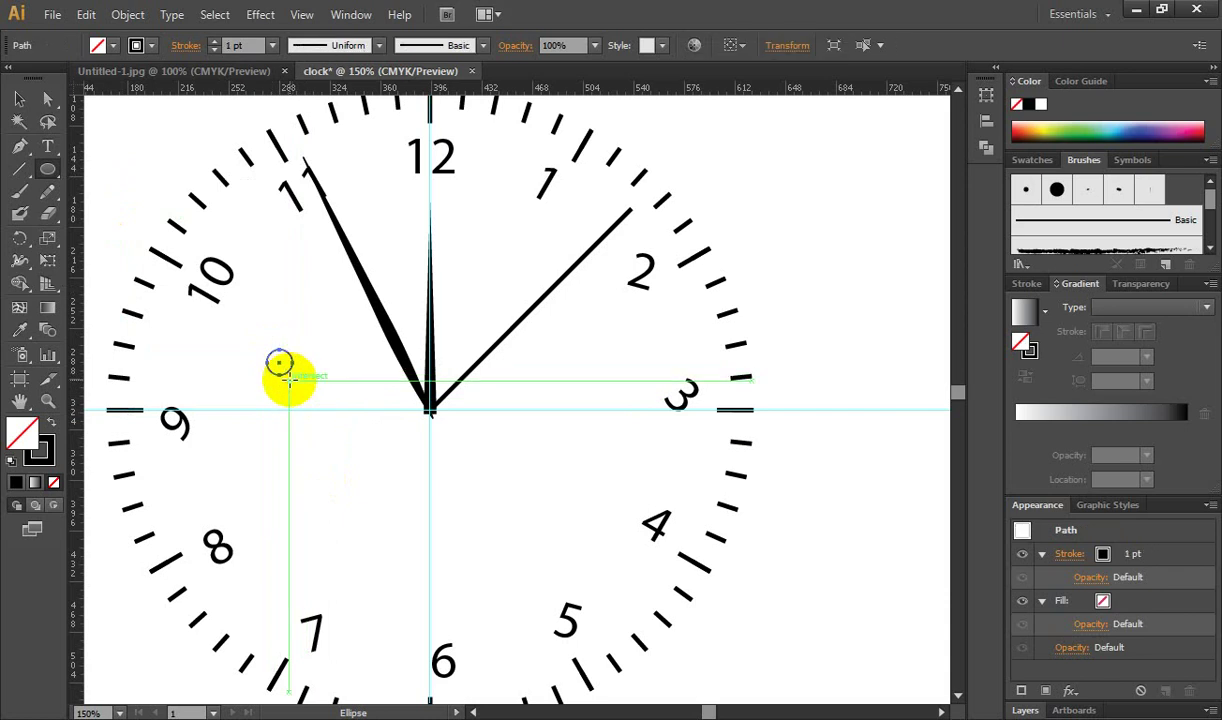
Remove the small circle's stroke and fill it with black.
left_click(135, 47)
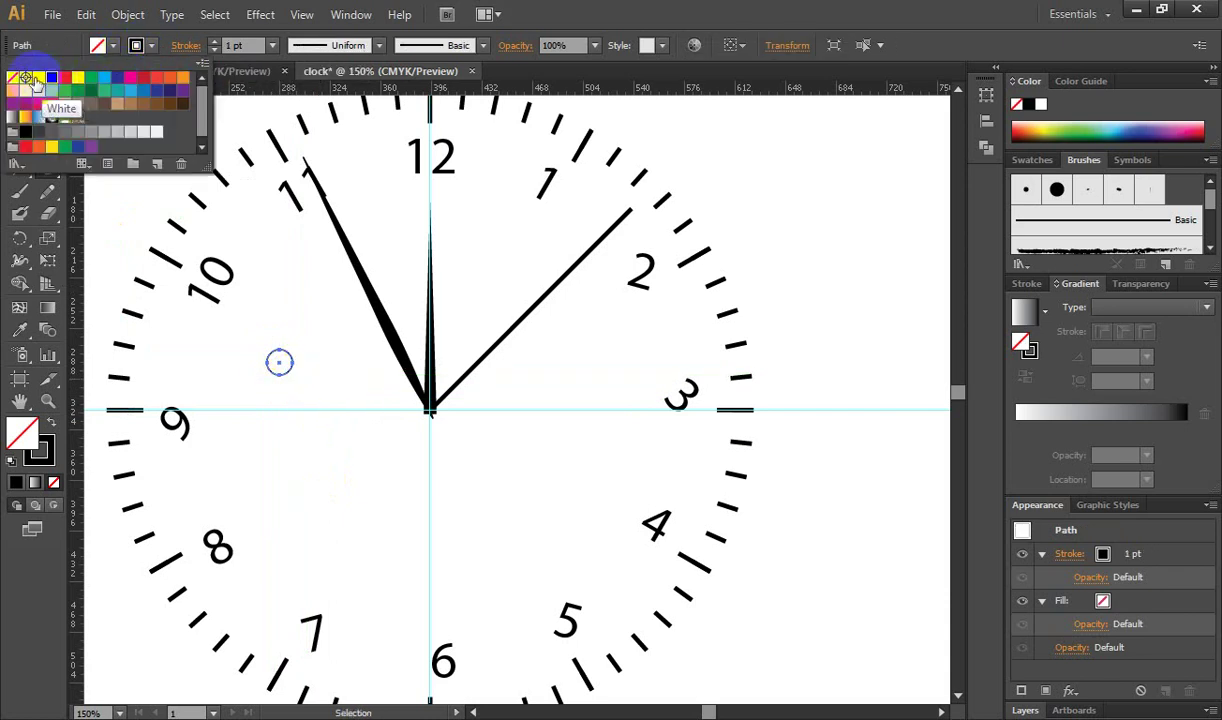
left_click(12, 77)
left_click(136, 45)
left_click(134, 45)
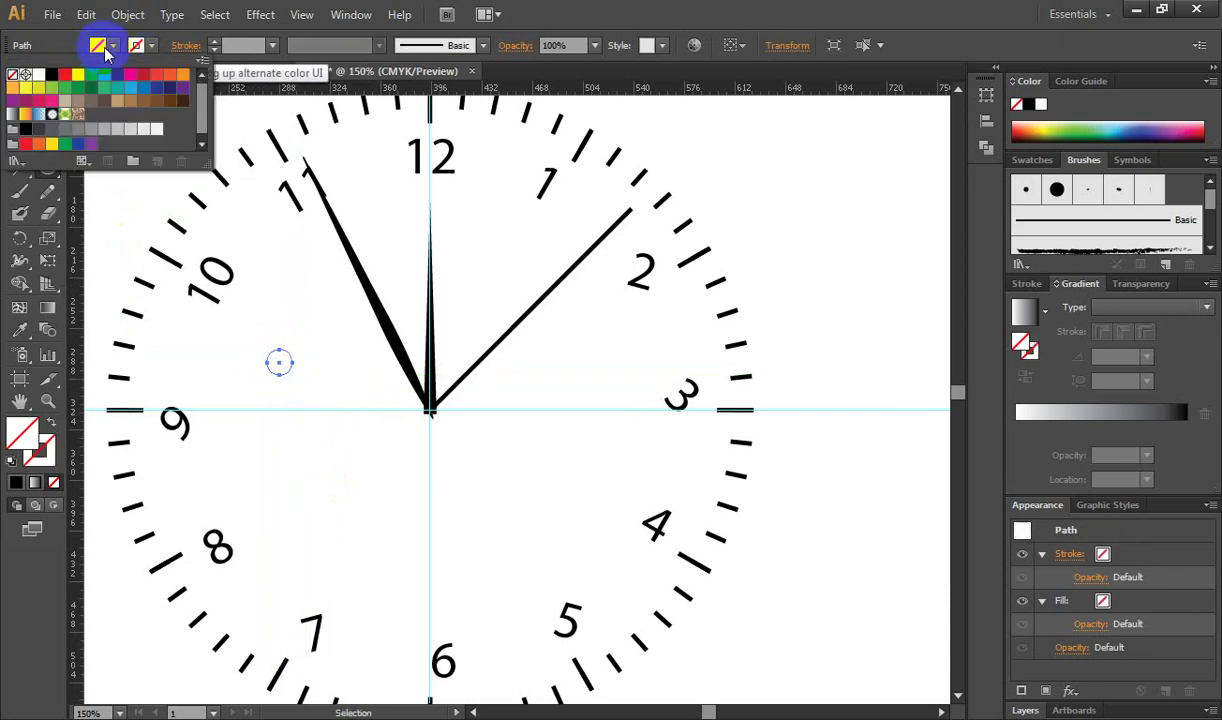
left_click(50, 75)
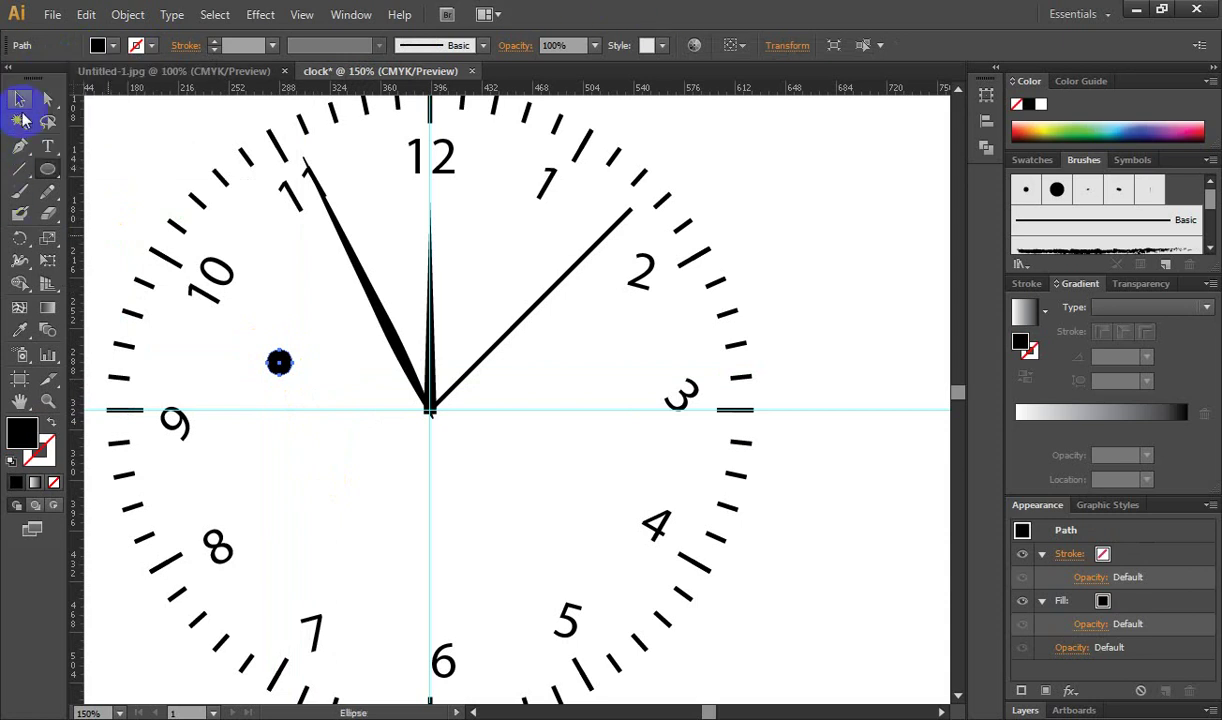
Move the black dot onto the clock's centre, covering the point where the three hands meet.
left_click(19, 99)
left_click(280, 360)
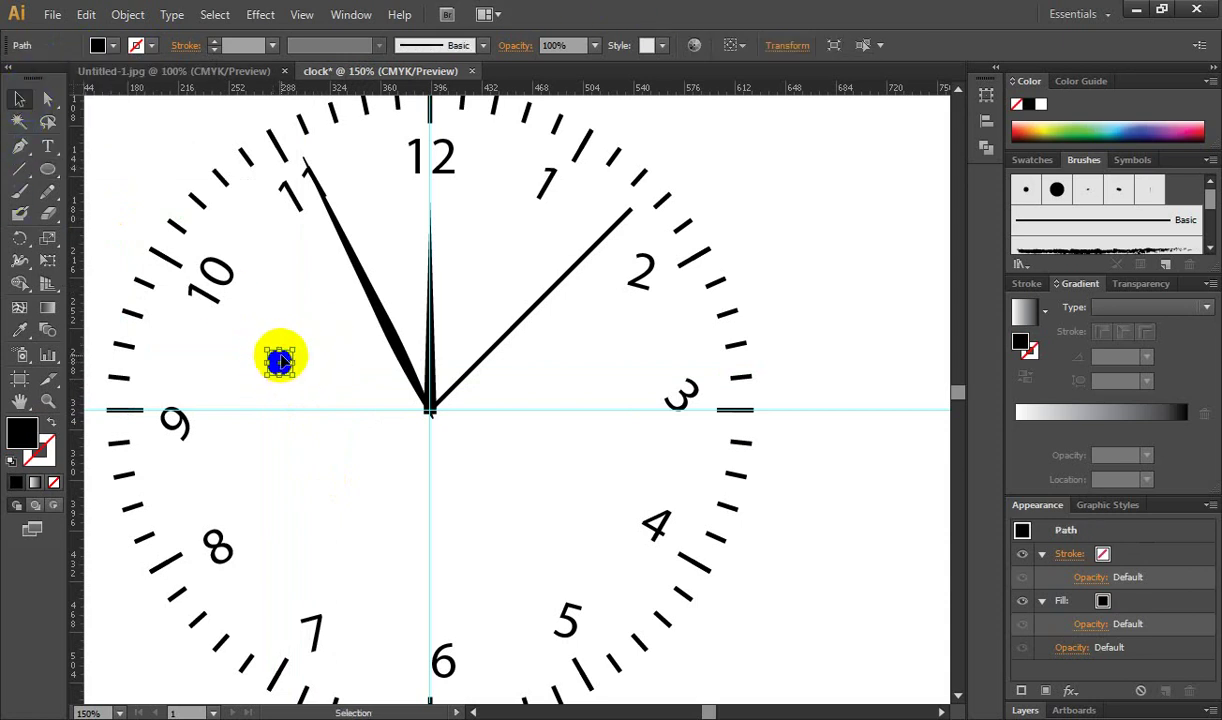
left_click_drag(282, 362, 436, 404)
left_click(491, 518)
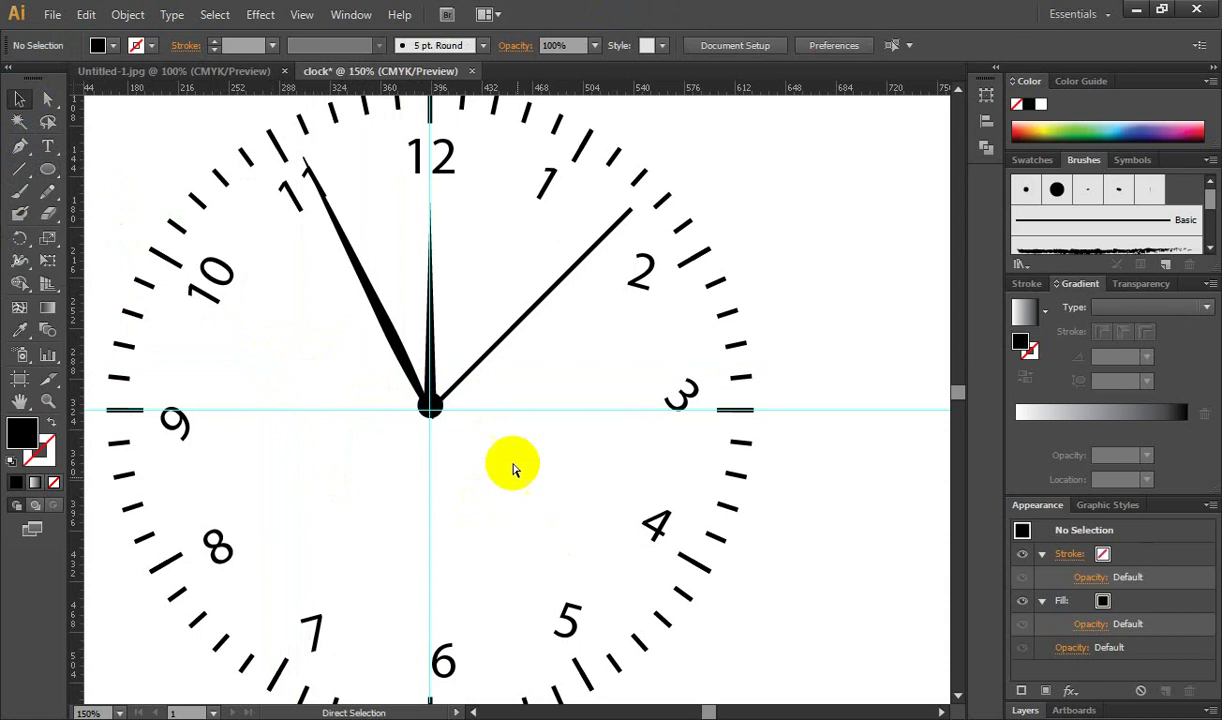
Examine how the black dot lines up with the guides and the bases of the three hands.
left_click(477, 436)
left_click(501, 390)
key("v")
left_click(455, 441)
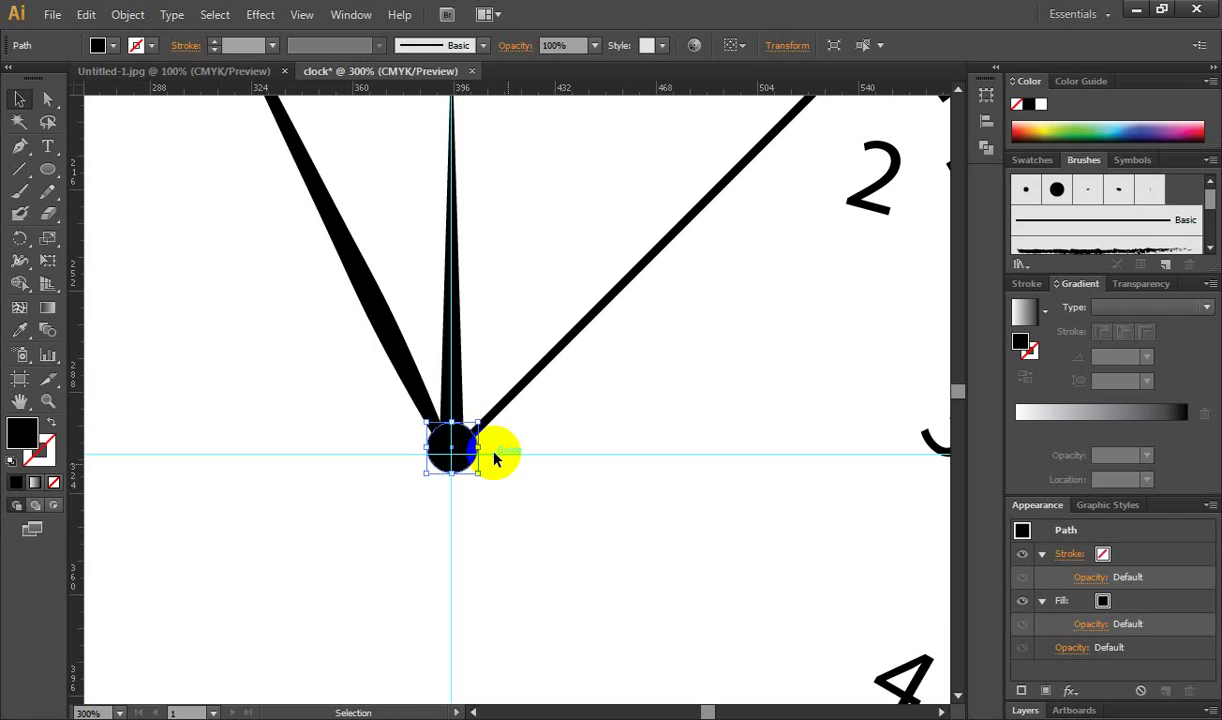
left_click(566, 509)
left_click(535, 467)
left_click(520, 466)
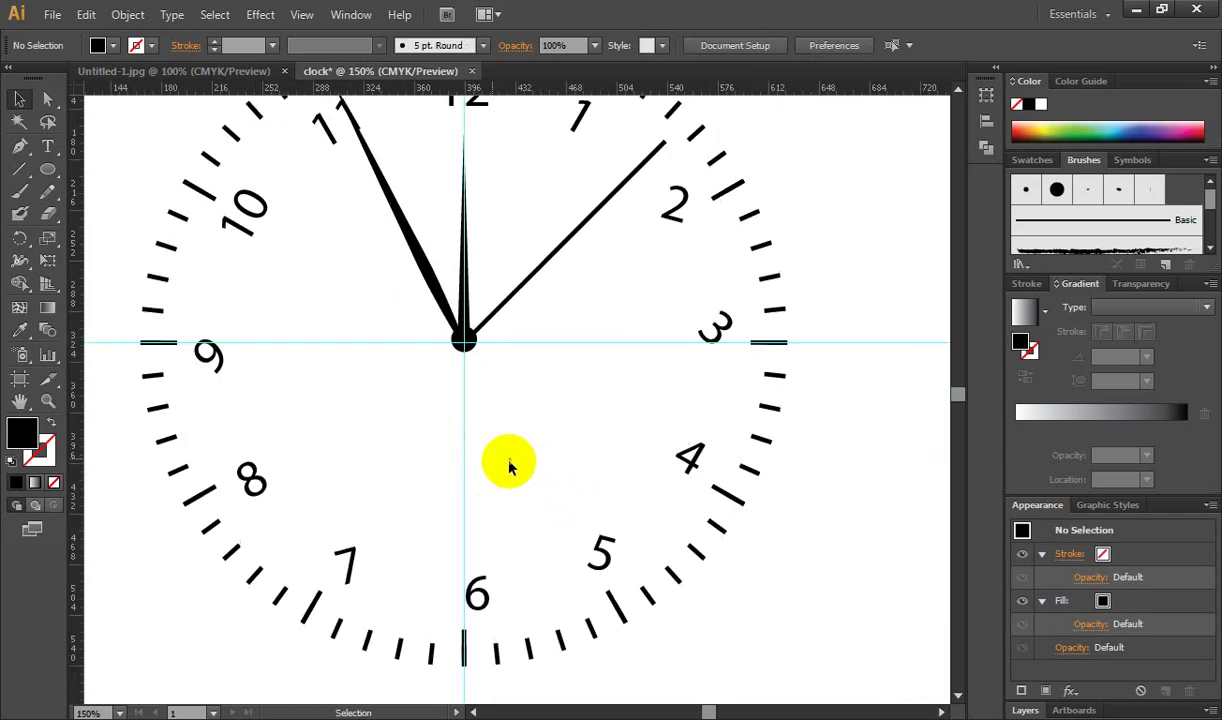
left_click(495, 452)
left_click(544, 300)
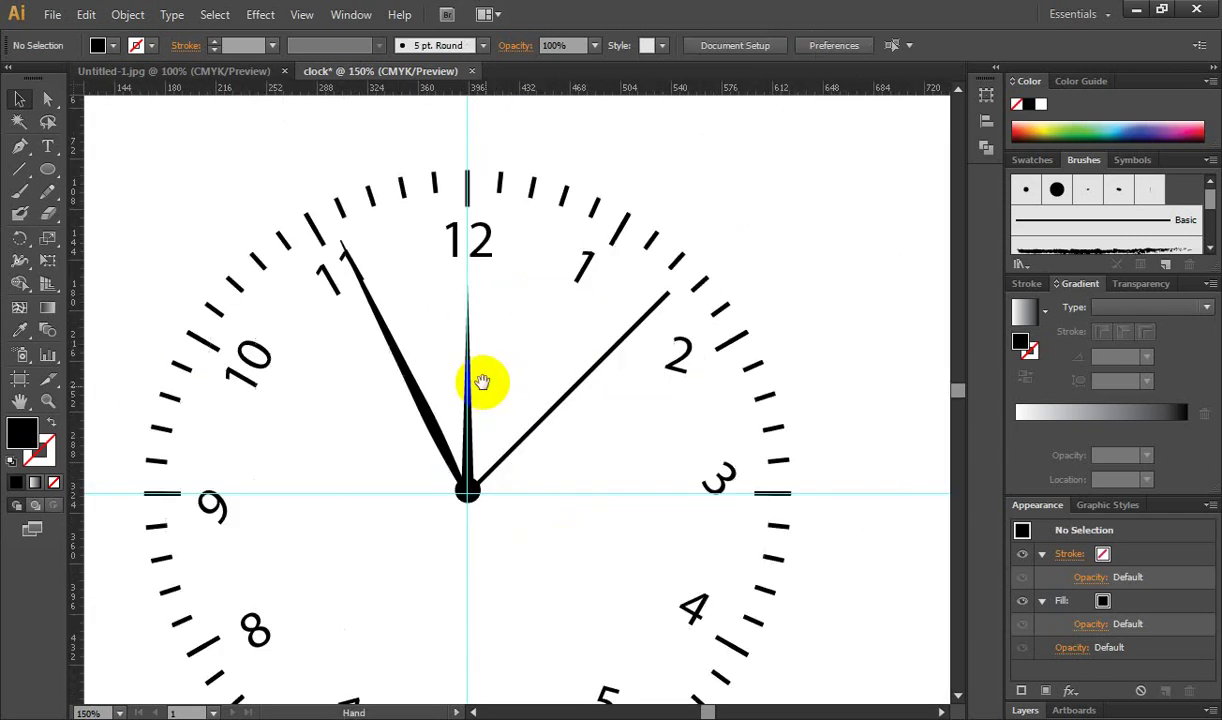
left_click_drag(486, 406, 507, 364)
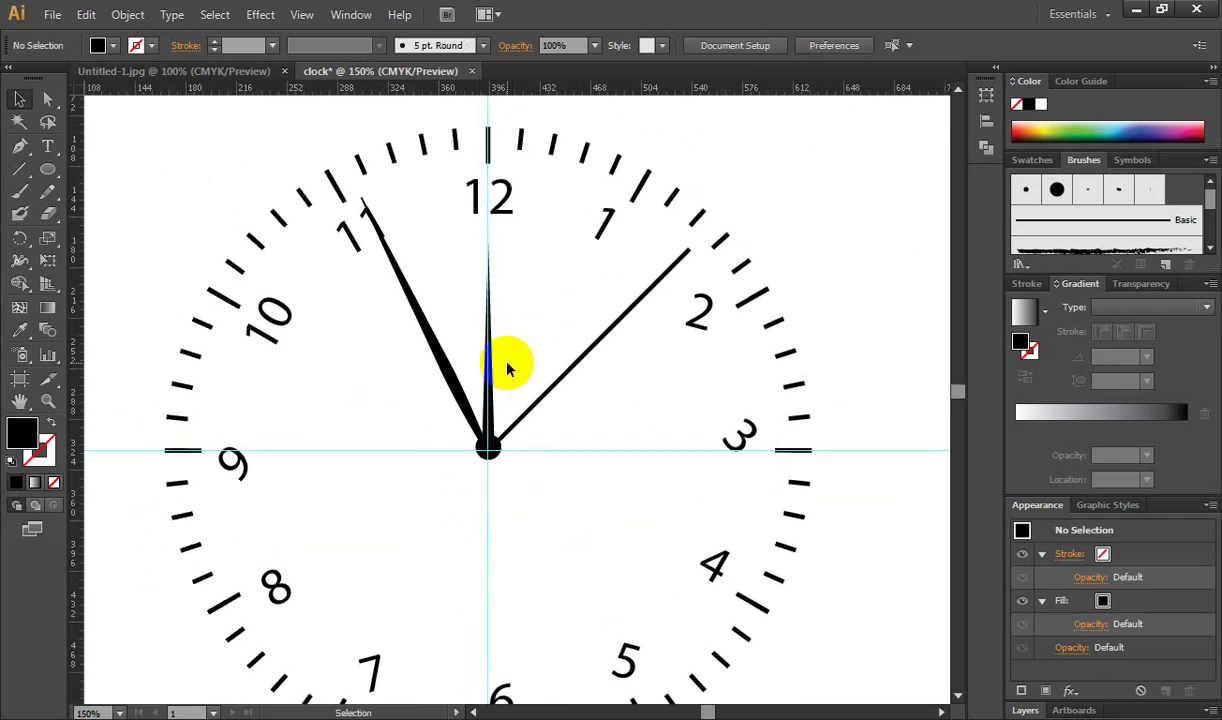
Draw a circle smaller than the centre dot in the empty area between the 10 and the clock's centre.
left_click(546, 483)
left_click(526, 450)
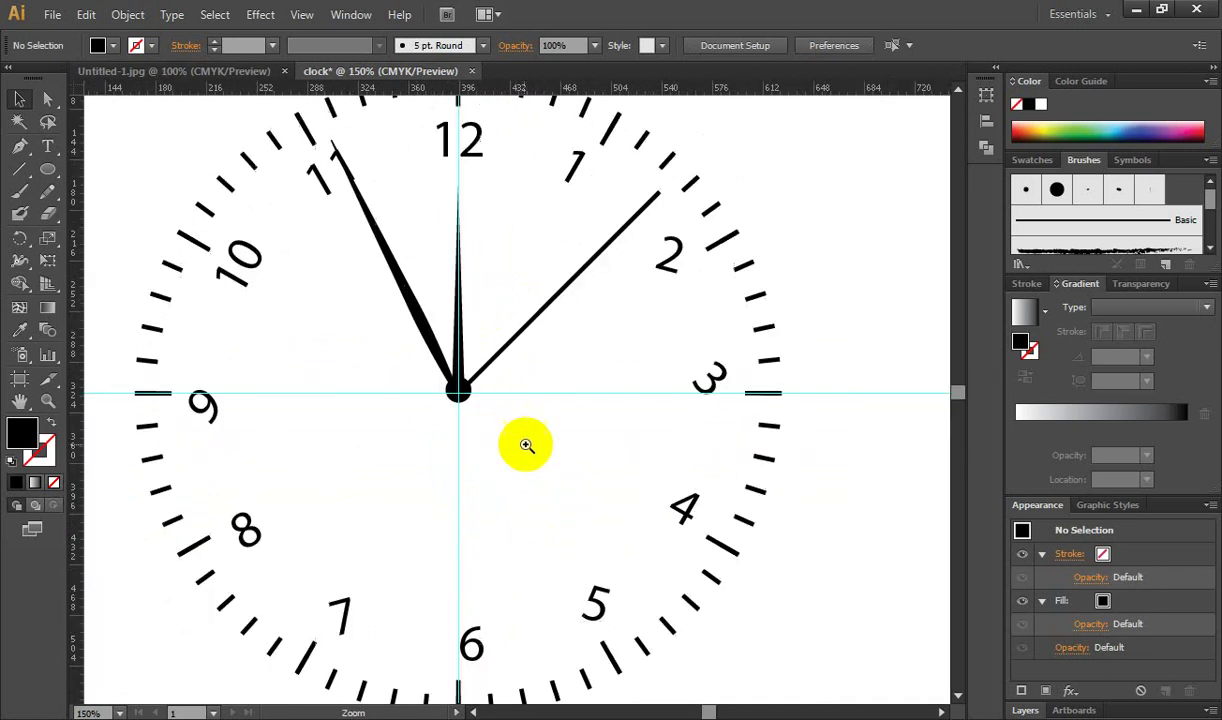
left_click(527, 445)
left_click_drag(546, 450, 508, 483)
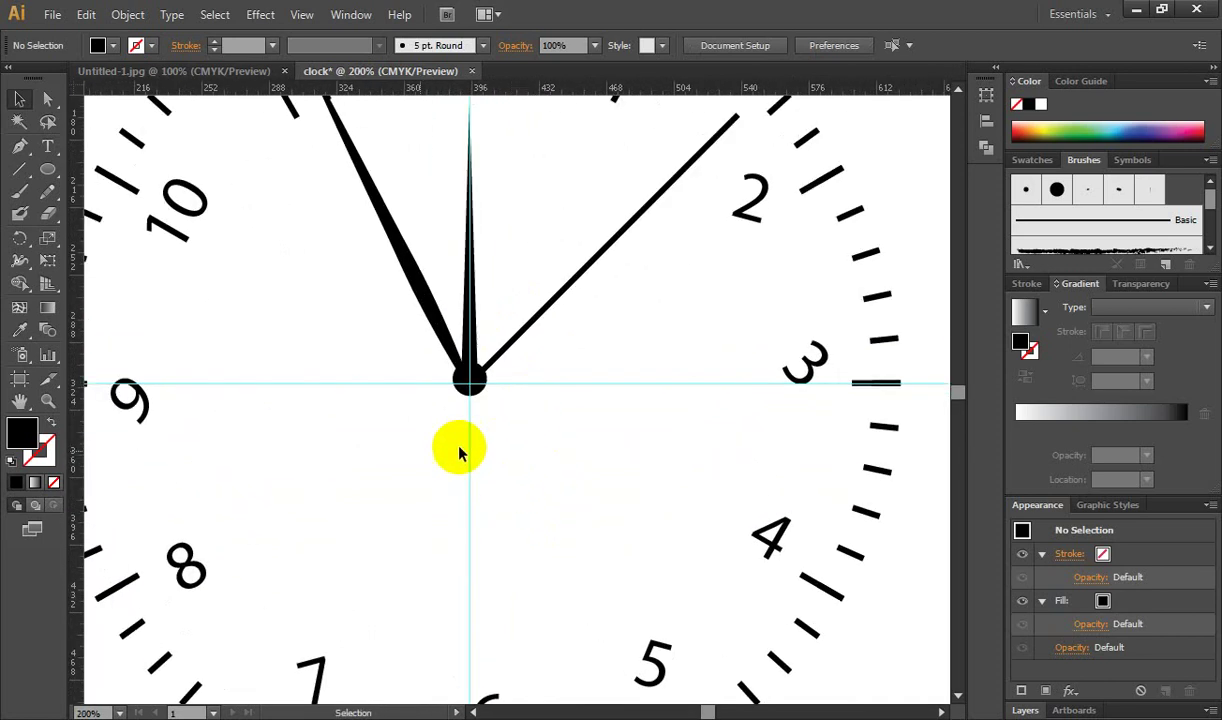
left_click_drag(50, 172, 109, 210)
left_click_drag(263, 297, 284, 312)
Fill the new small circle with white.
left_click(19, 98)
left_click(113, 47)
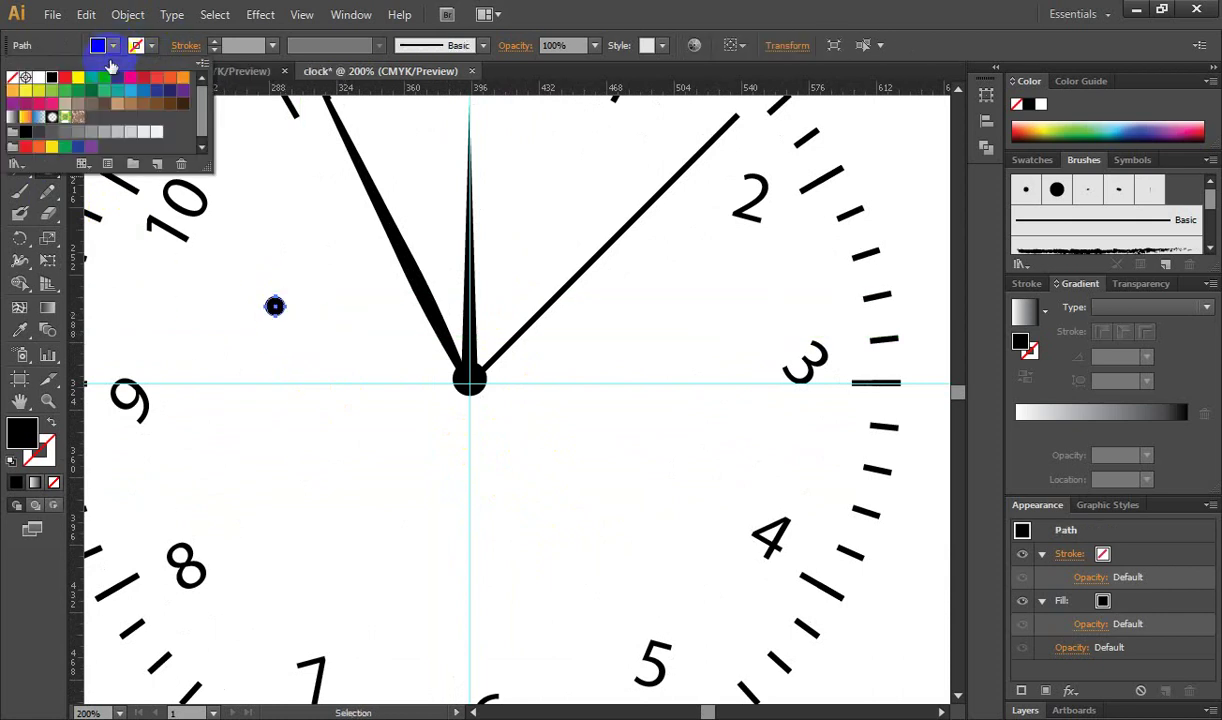
left_click(39, 78)
key("l")
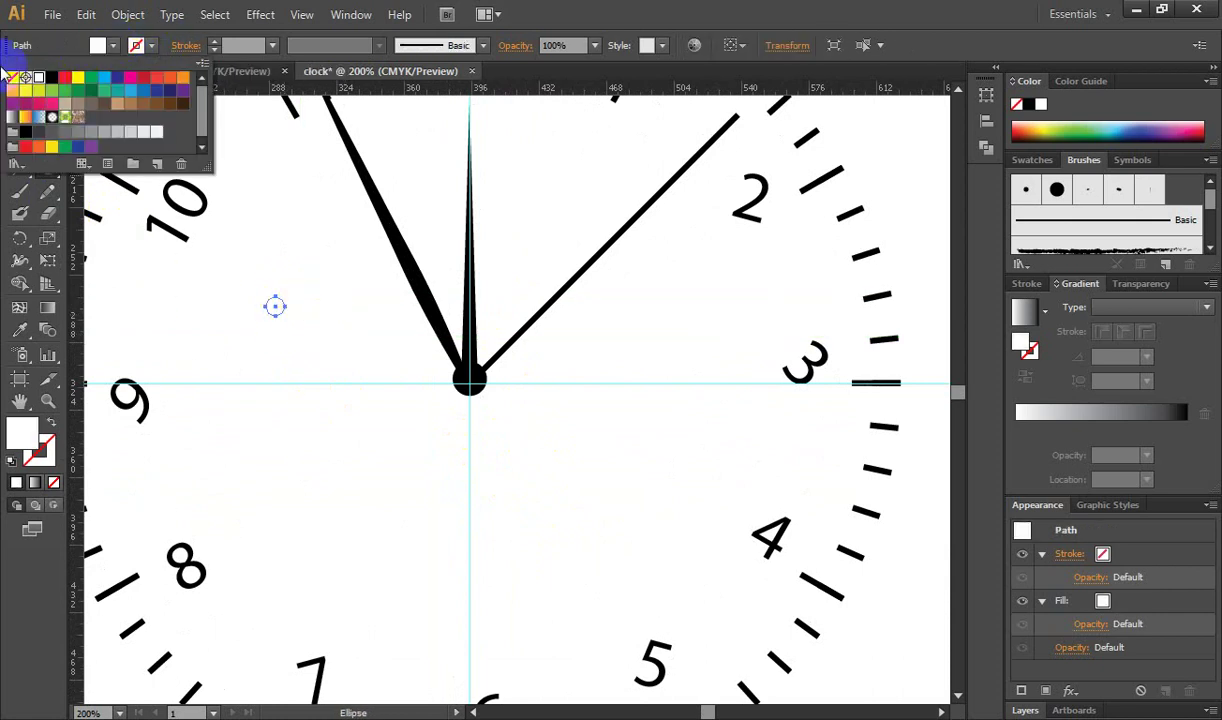
left_click(22, 96)
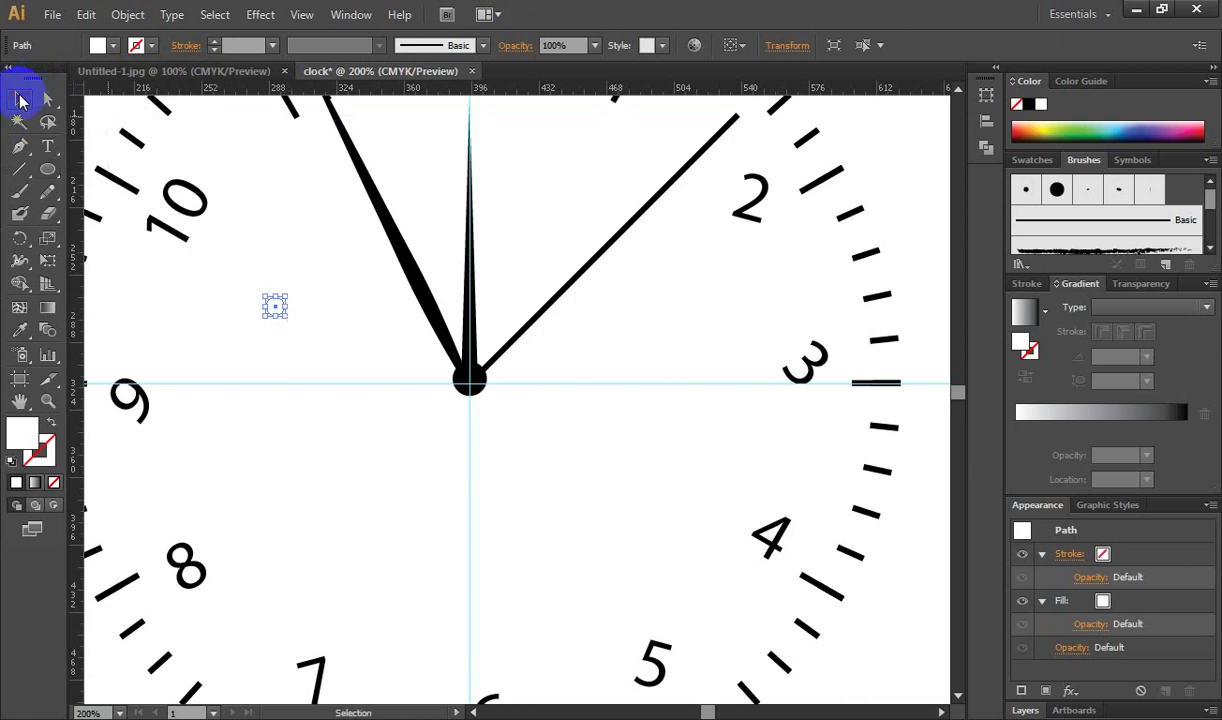
Move the white circle onto the middle of the black centre dot.
left_click_drag(275, 306, 474, 380)
left_click(573, 450)
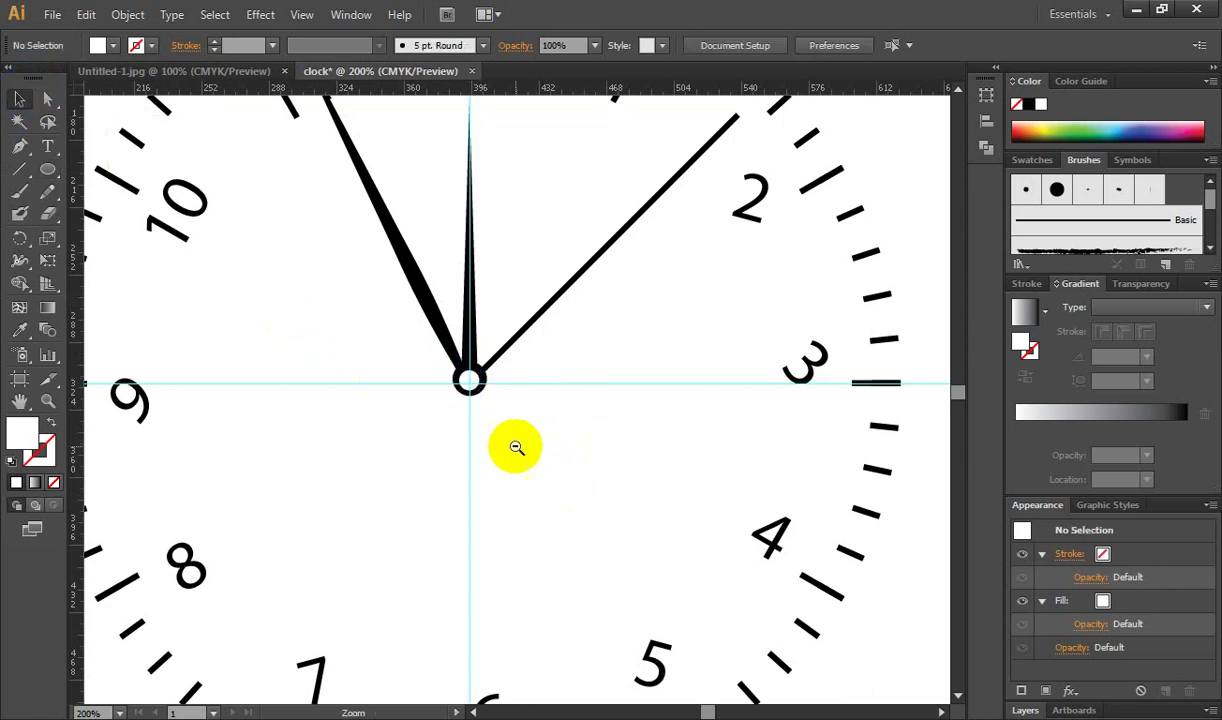
left_click(518, 445, "ctrl+alt")
left_click(545, 431, "ctrl+alt")
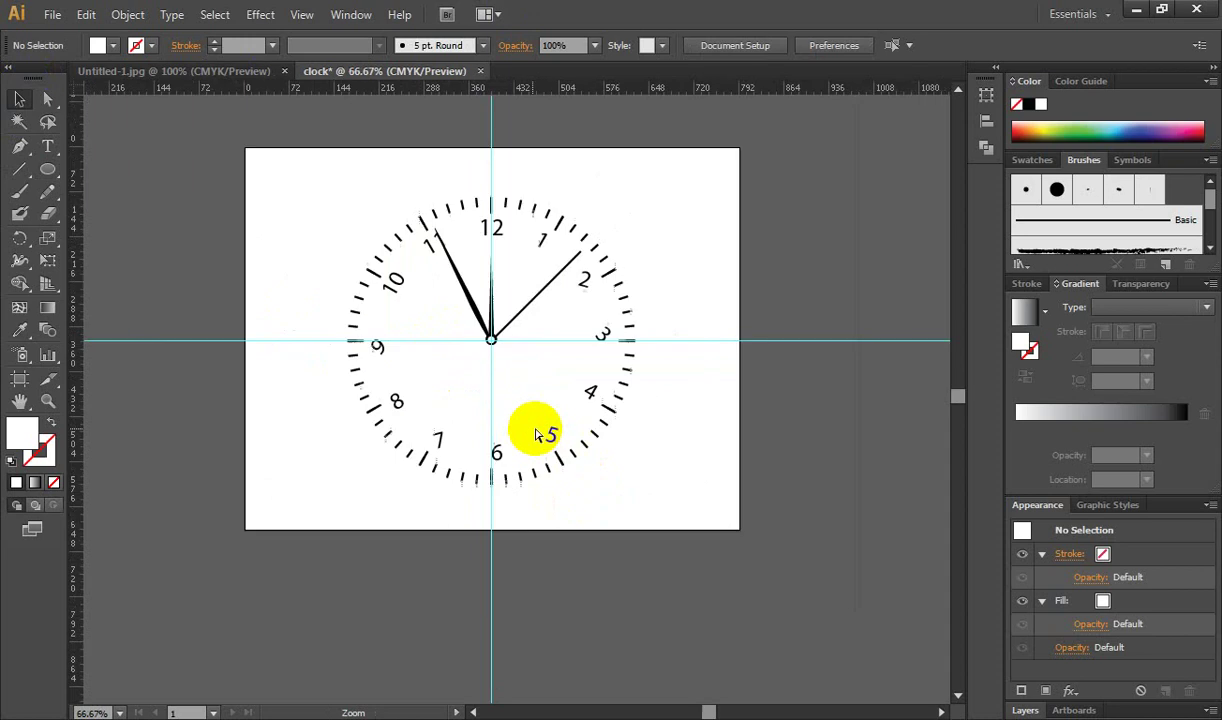
Draw a circle about 512 pt in diameter around the clock face, centred on the crossing guides.
left_click(477, 314, "ctrl")
left_click(477, 314, "ctrl")
mouse_move(499, 341)
left_mouse_down()
mouse_move(445, 248)
mouse_move(510, 335)
left_mouse_up()
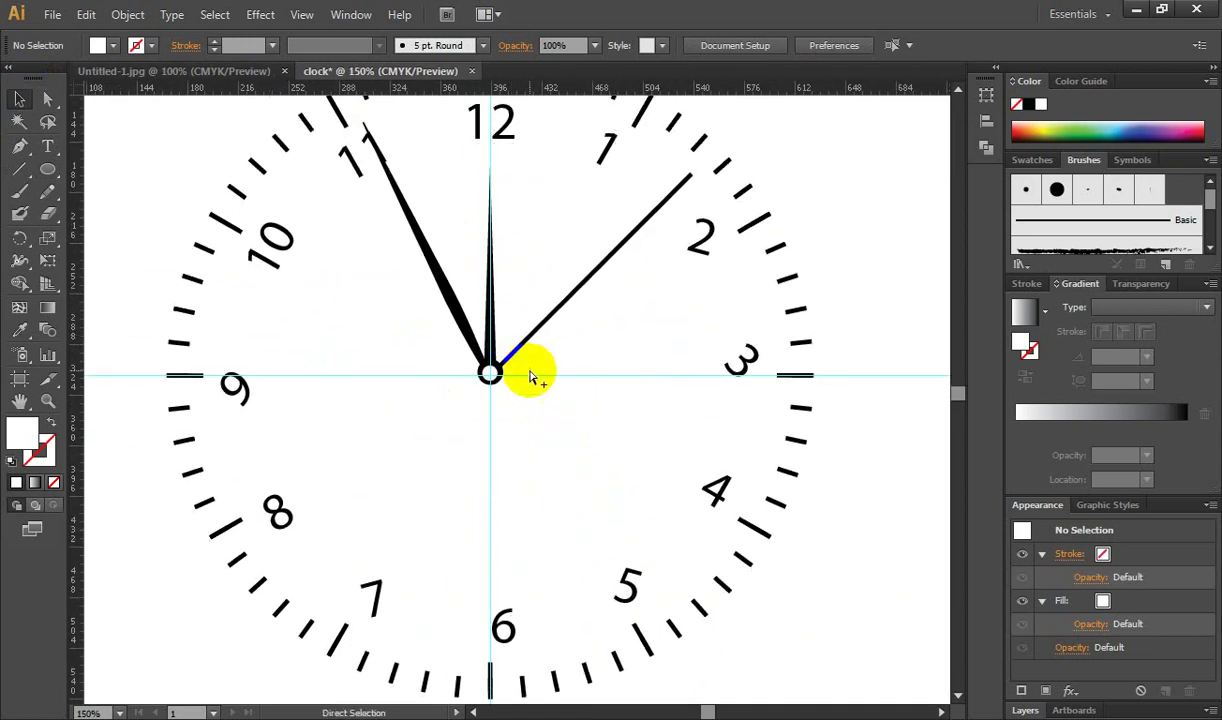
left_click(503, 349, "ctrl+alt")
left_click_drag(559, 455, 537, 390)
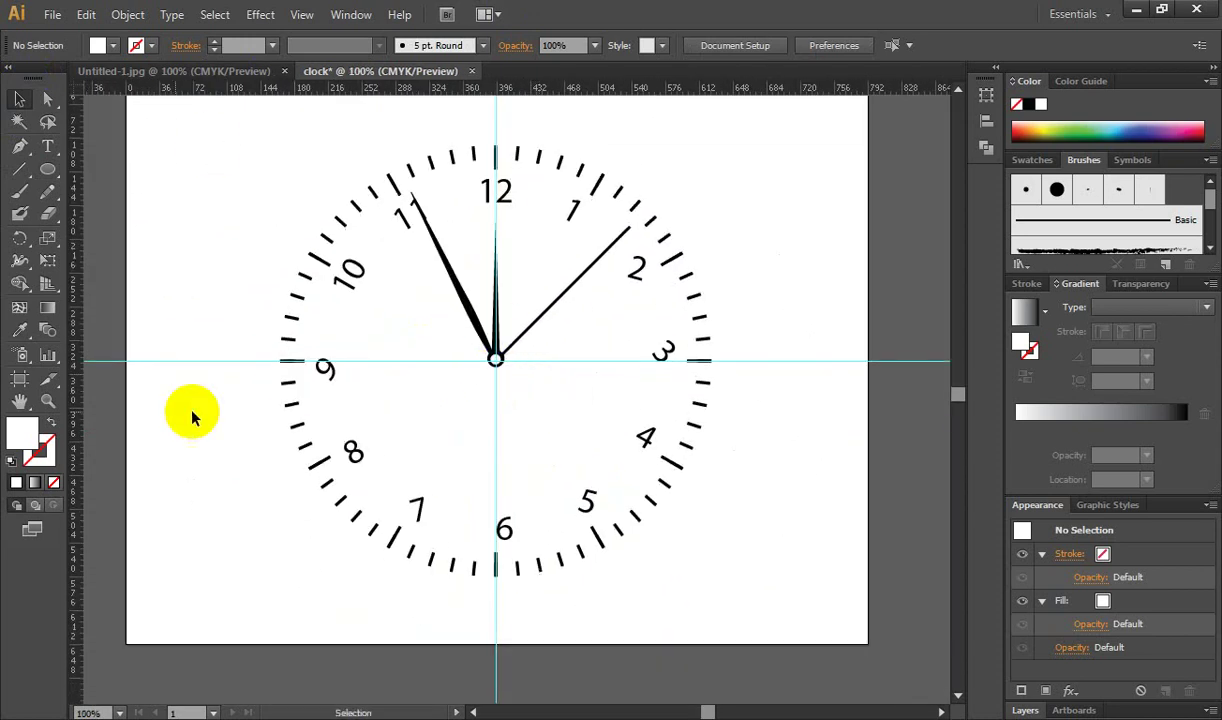
left_click_drag(52, 168, 118, 213)
left_click_drag(199, 187, 648, 602)
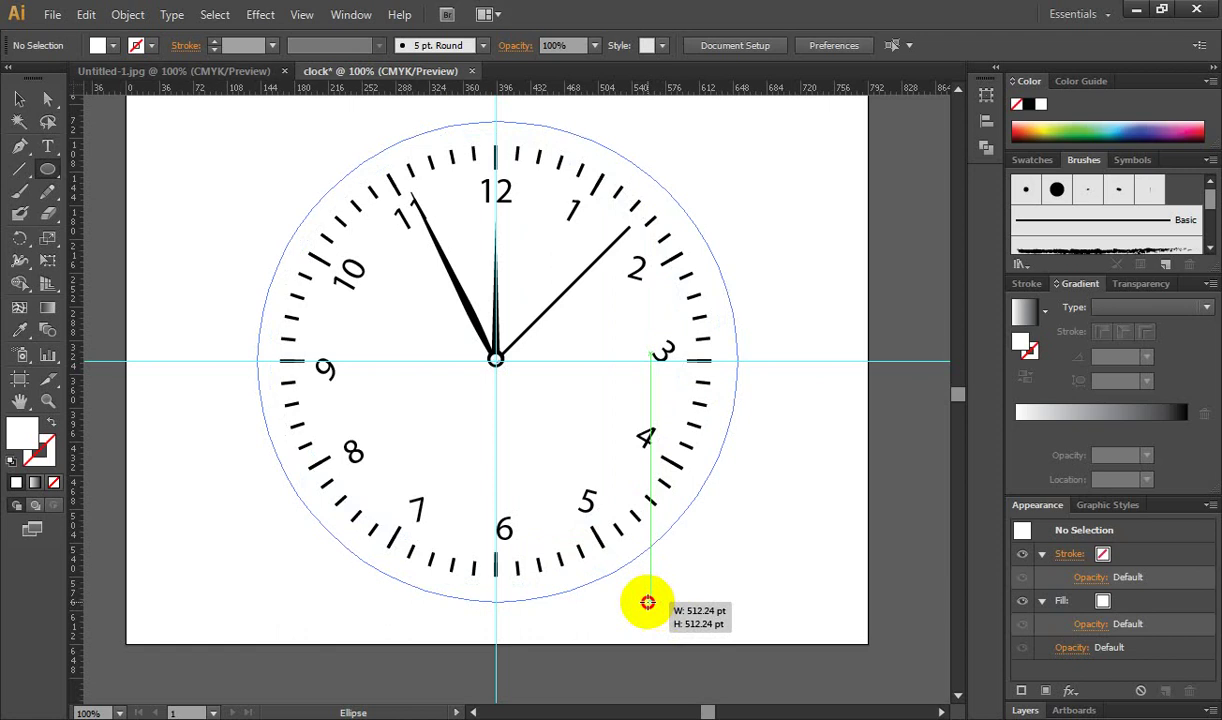
left_click_drag(648, 602, 648, 602)
key("v")
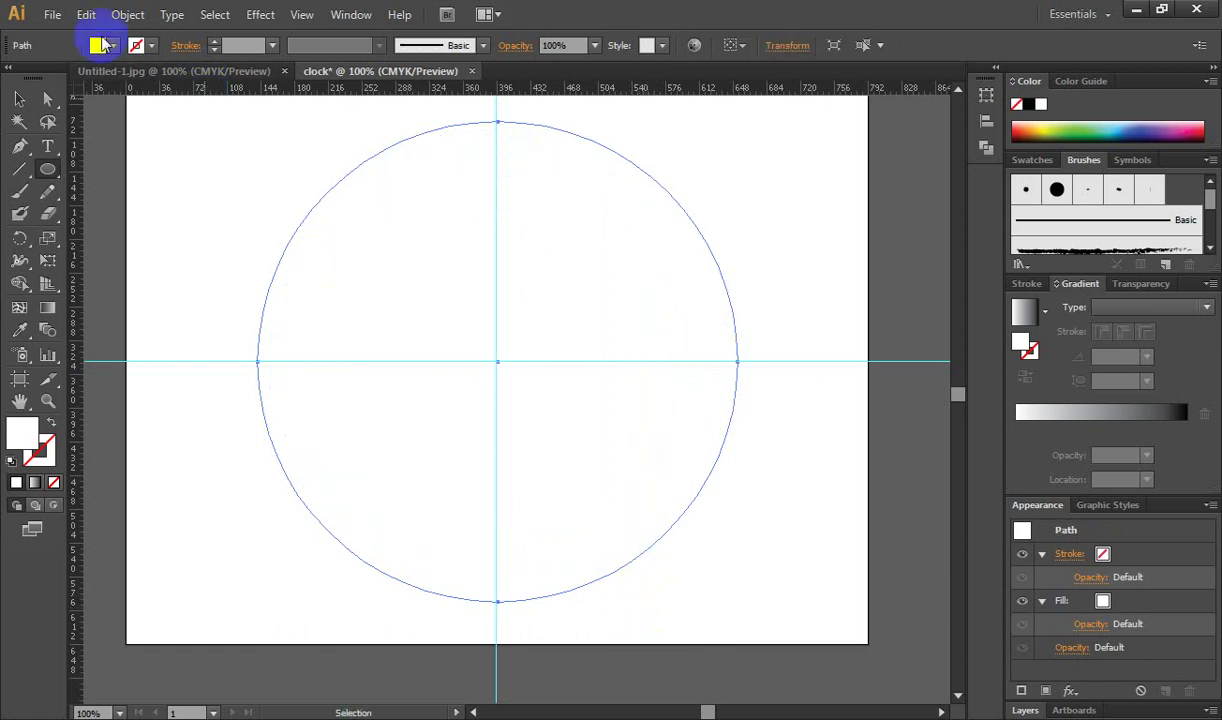
Remove the large circle's fill and give it a black stroke.
left_click(115, 45)
left_click(14, 78)
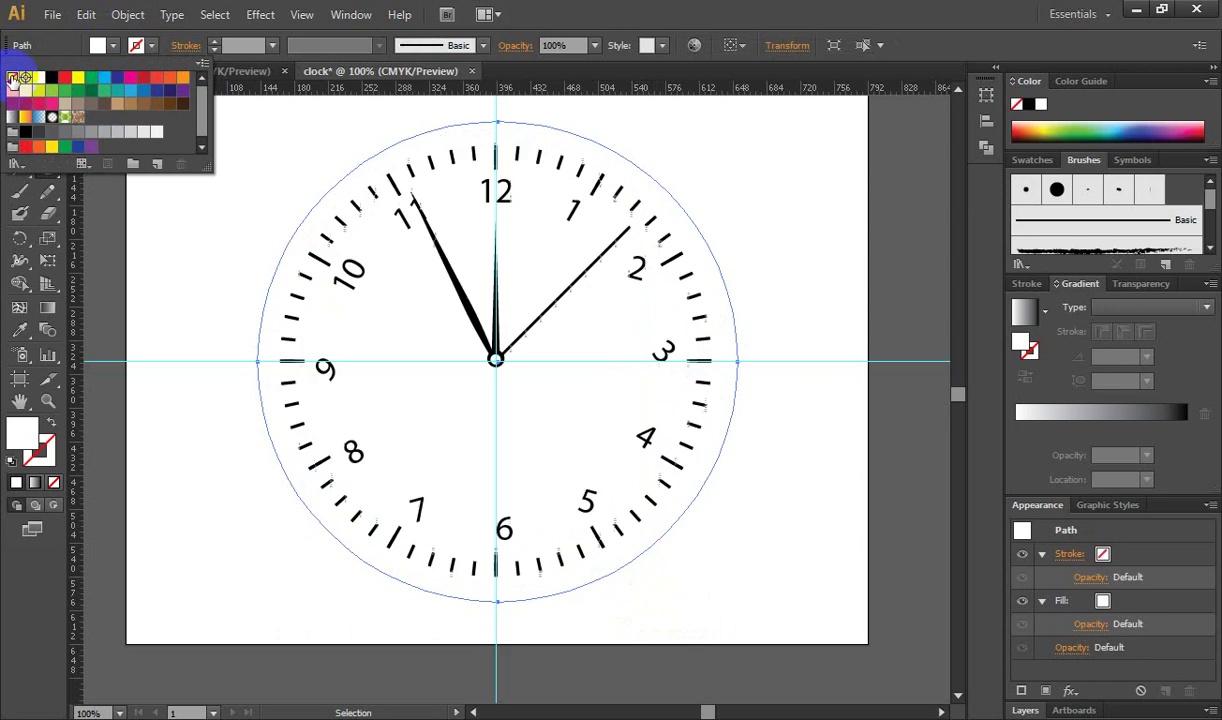
left_click(155, 56)
left_click(155, 54)
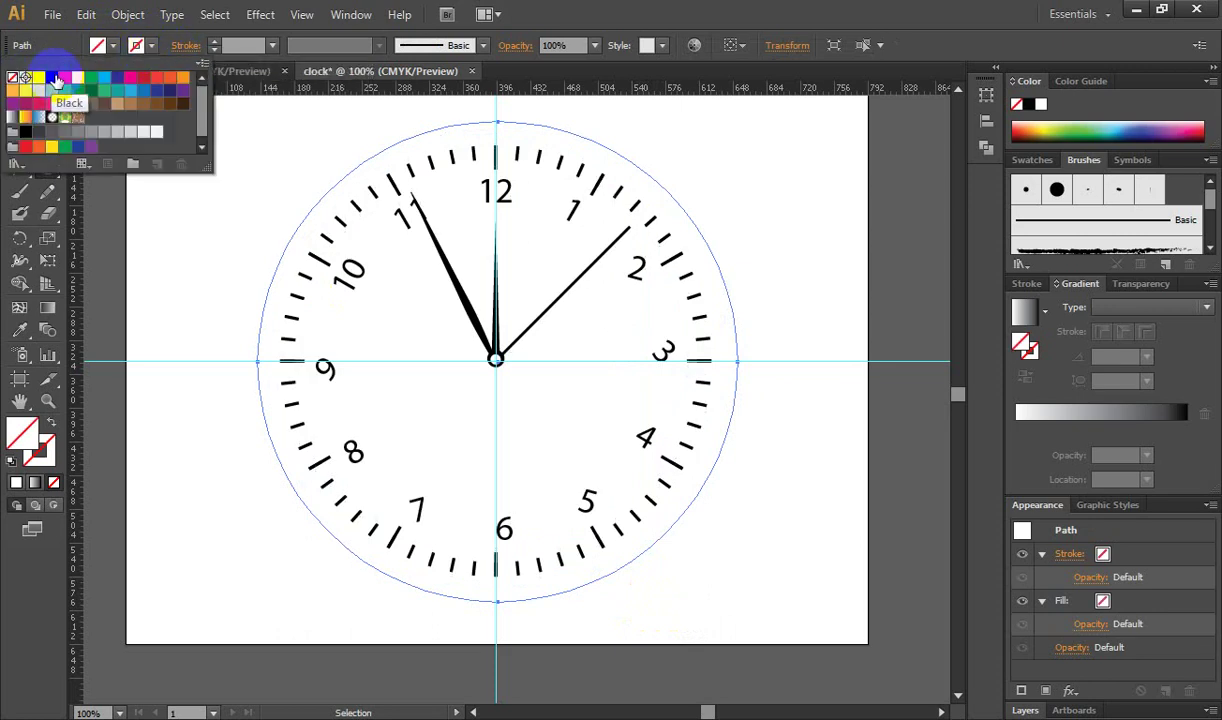
left_click(57, 80)
left_click(848, 8)
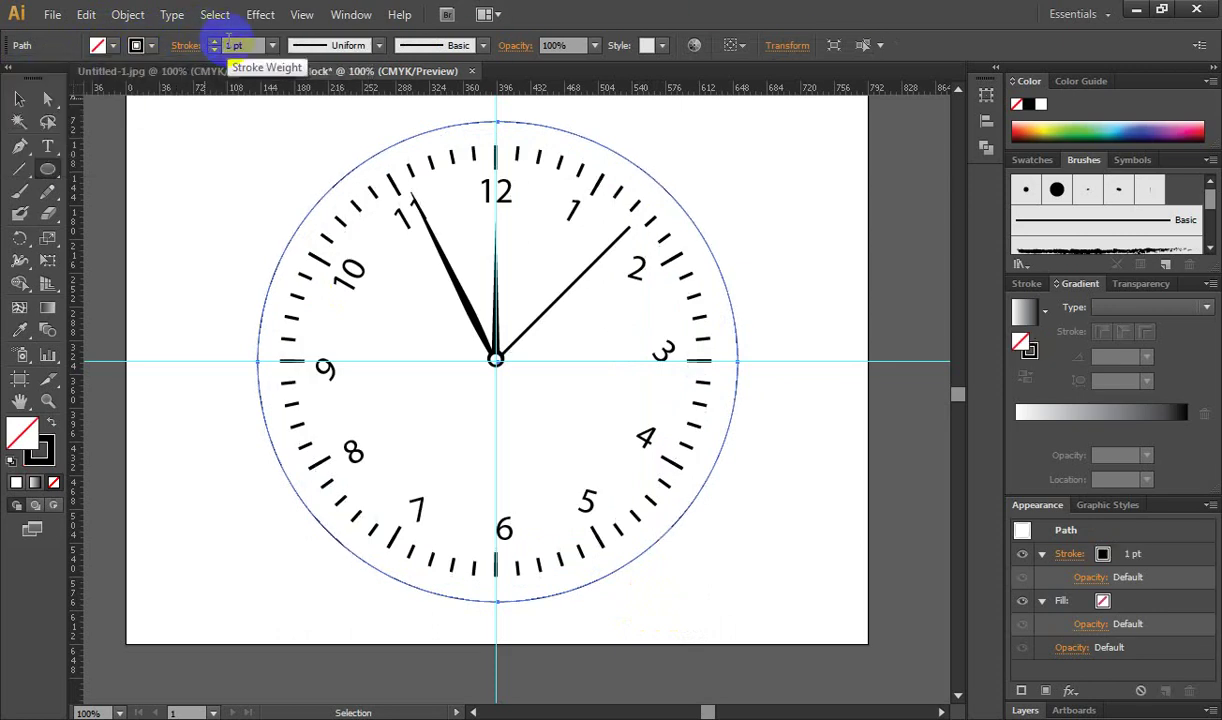
Set the large circle's stroke weight to 16 pt and deselect it.
left_click(216, 42)
left_click(216, 42)
left_click(216, 42)
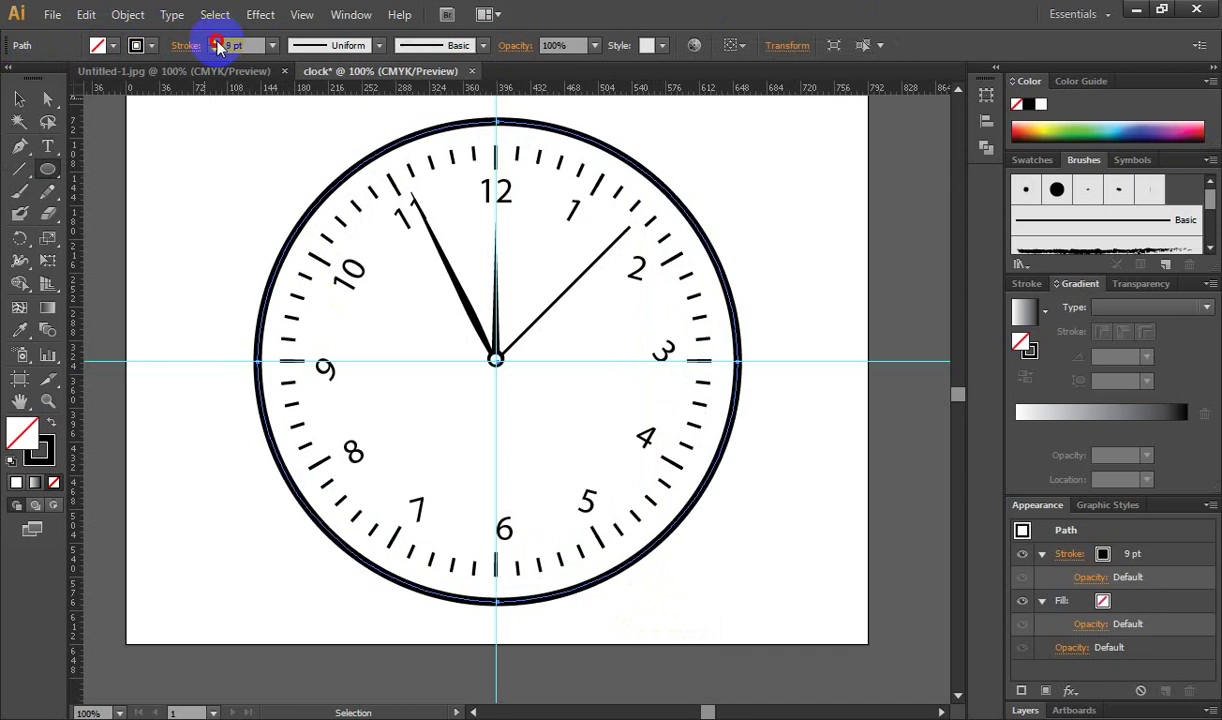
left_click(216, 42)
left_click(216, 42)
left_click(216, 42)
left_click(216, 42)
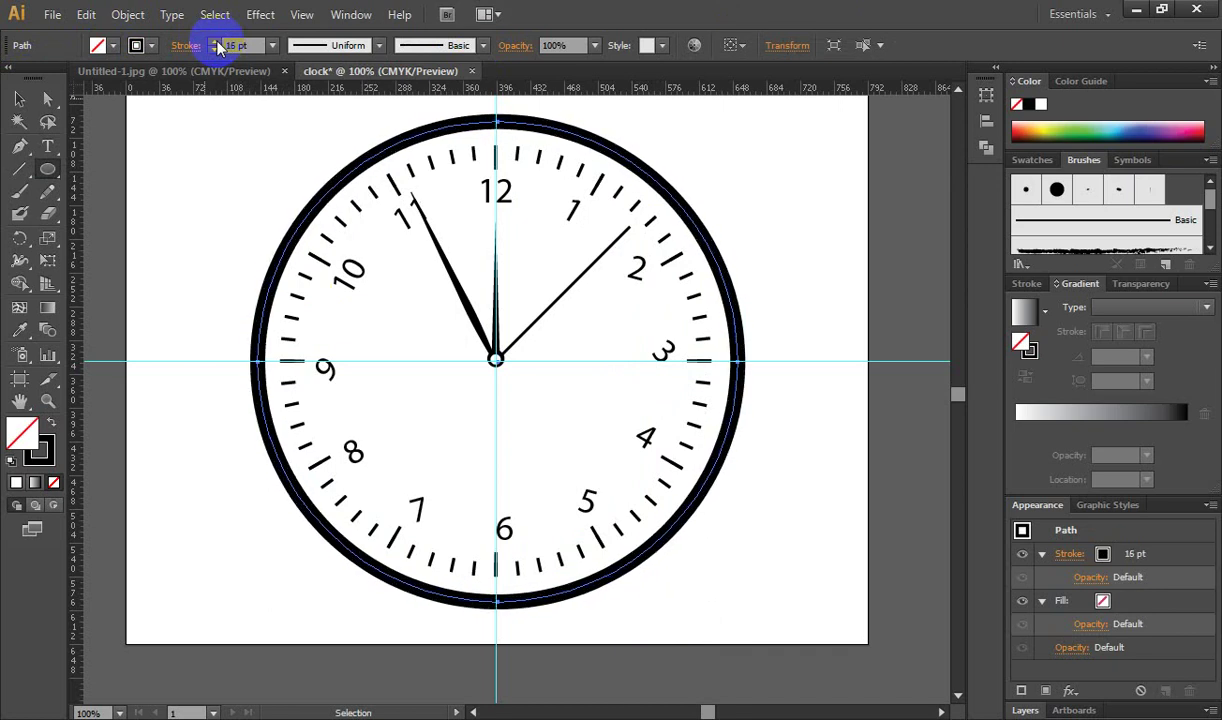
left_click(216, 42)
left_click(19, 99)
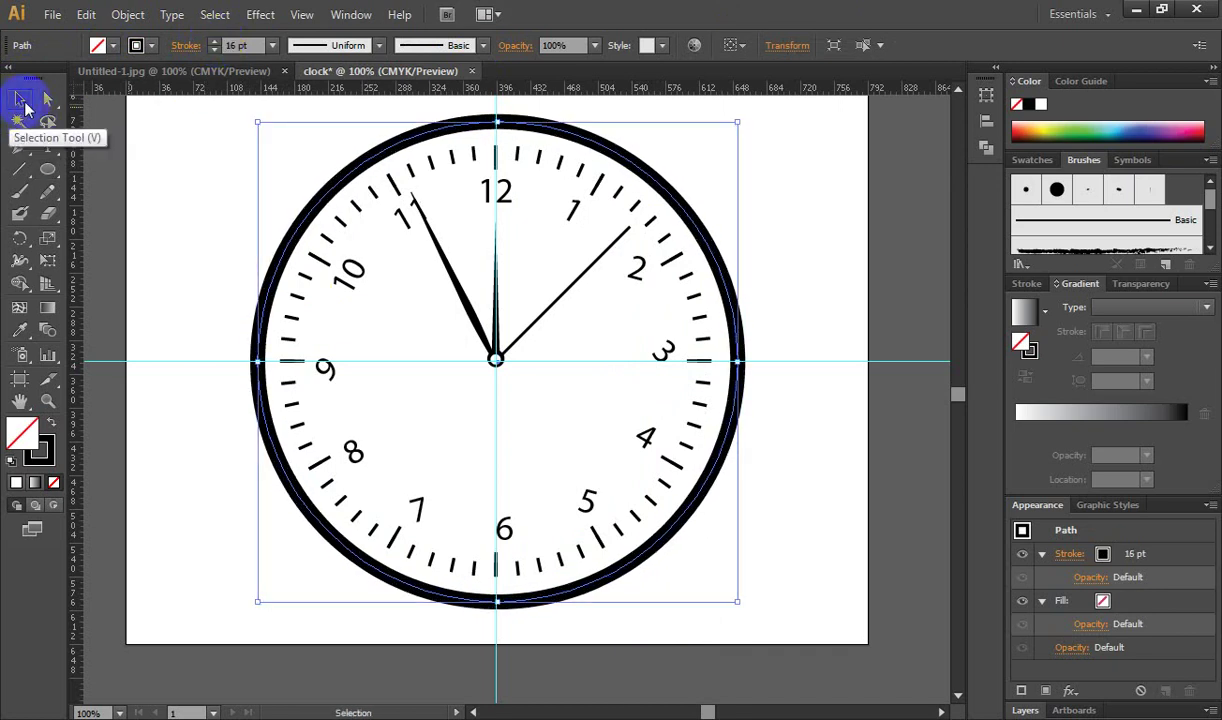
left_click(186, 212)
Select the thick black ring around the clock face.
left_click(487, 351, "ctrl+alt")
left_click(487, 351, "ctrl+alt")
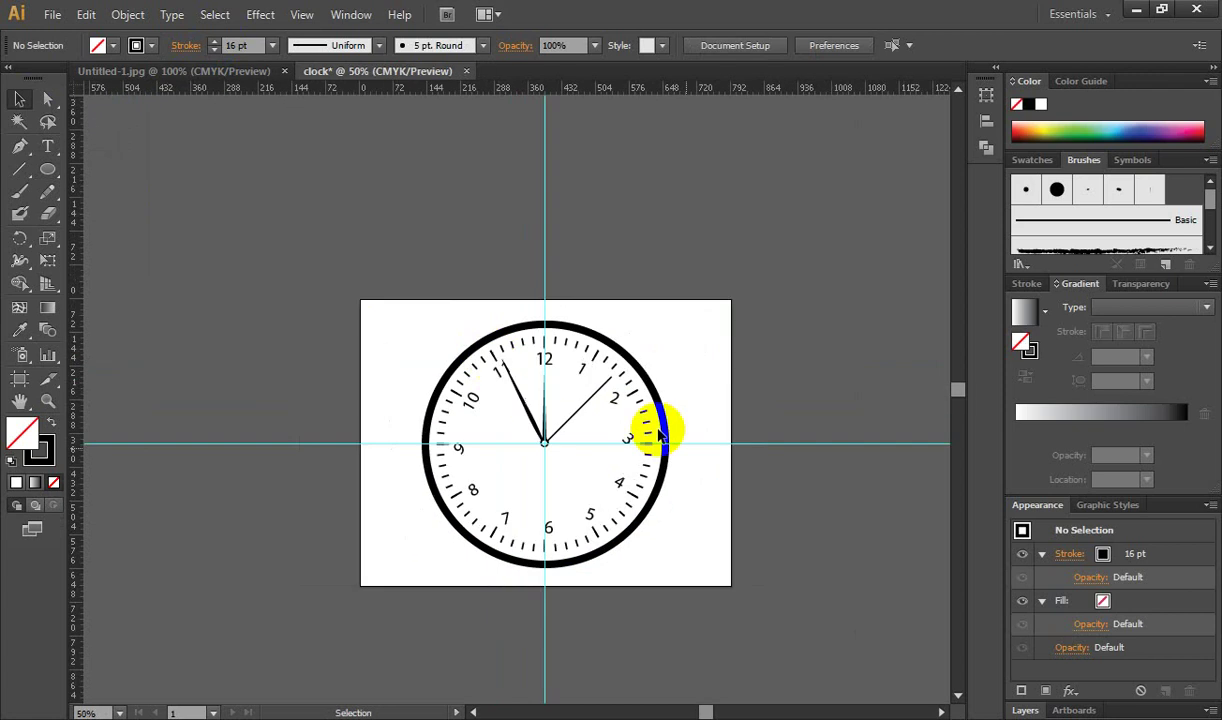
left_click(620, 485)
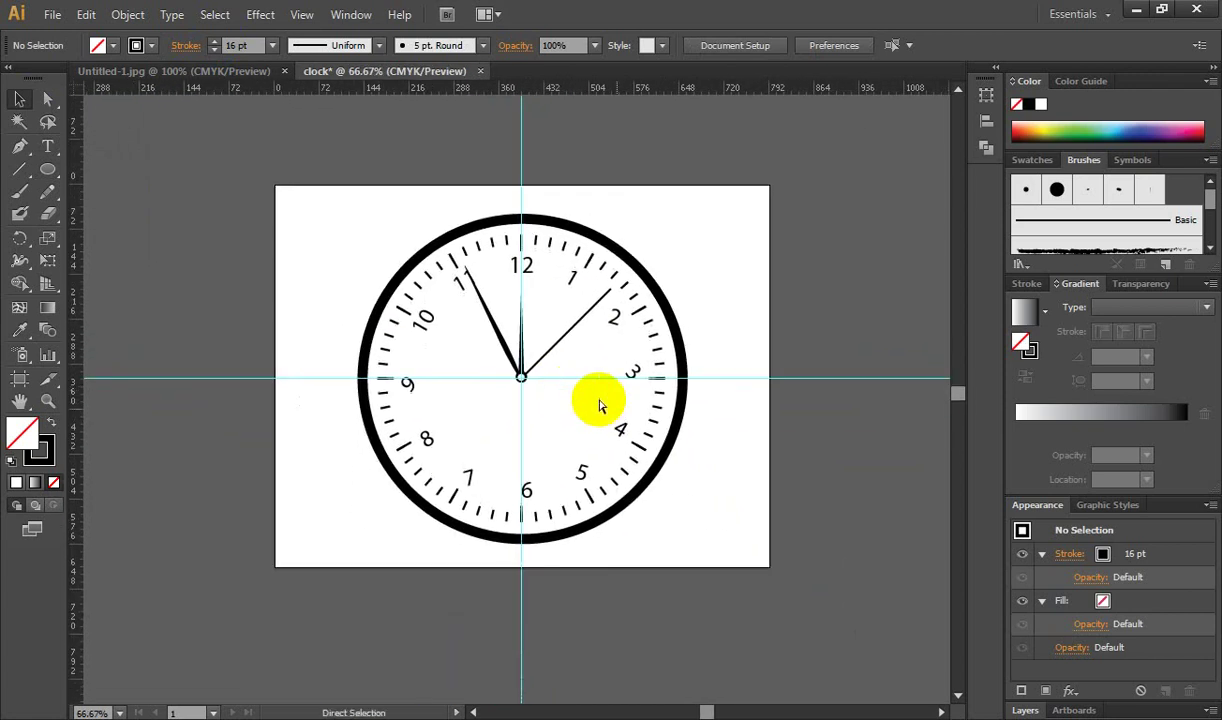
left_click(604, 341)
left_click_drag(520, 459, 600, 385)
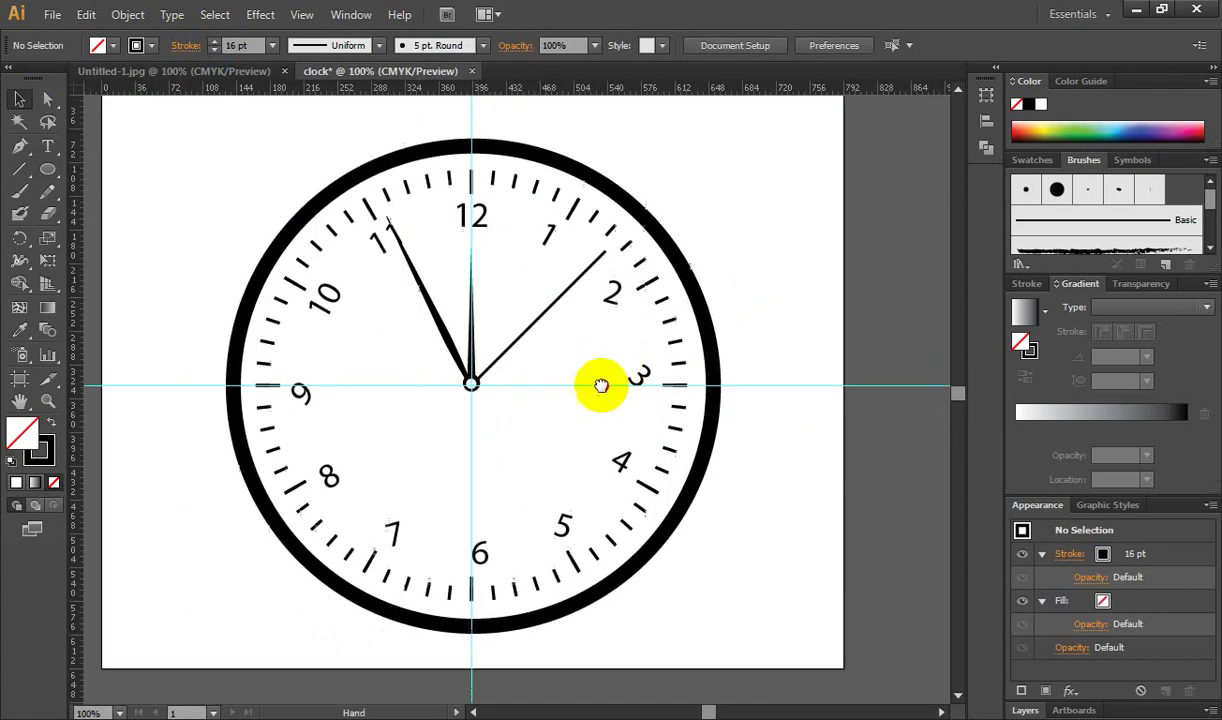
left_click(637, 207)
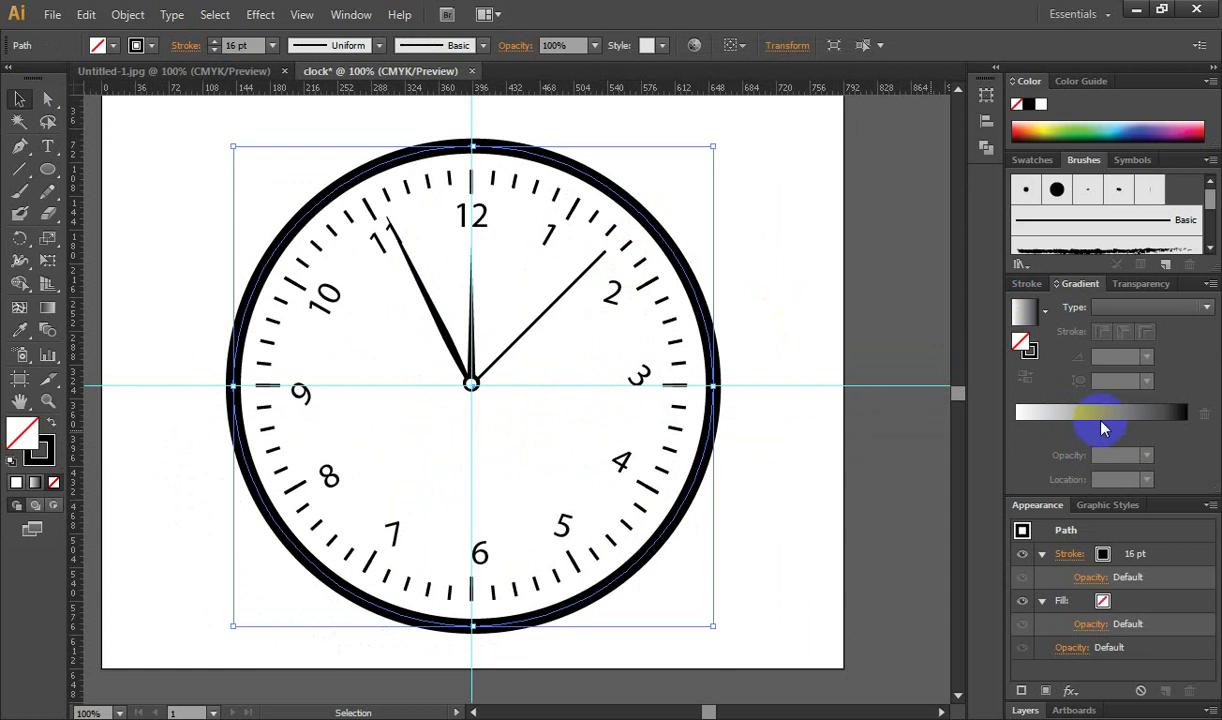
left_click(1103, 428)
left_click(98, 45)
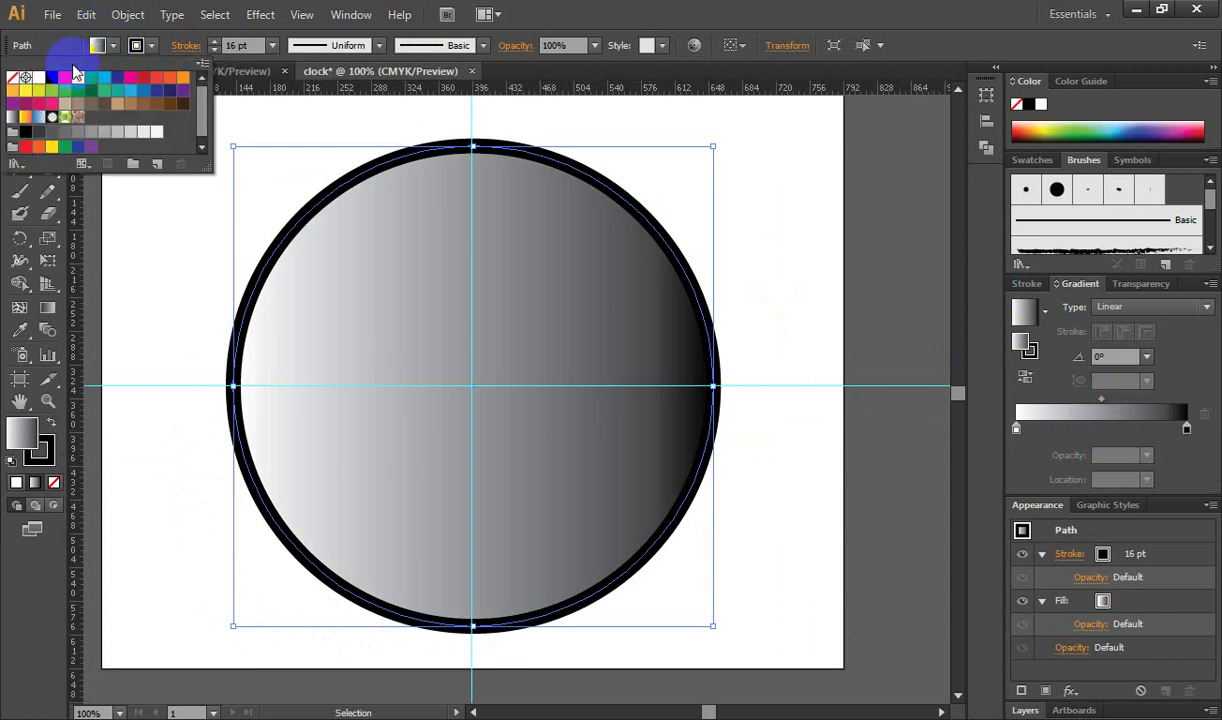
left_click(22, 80)
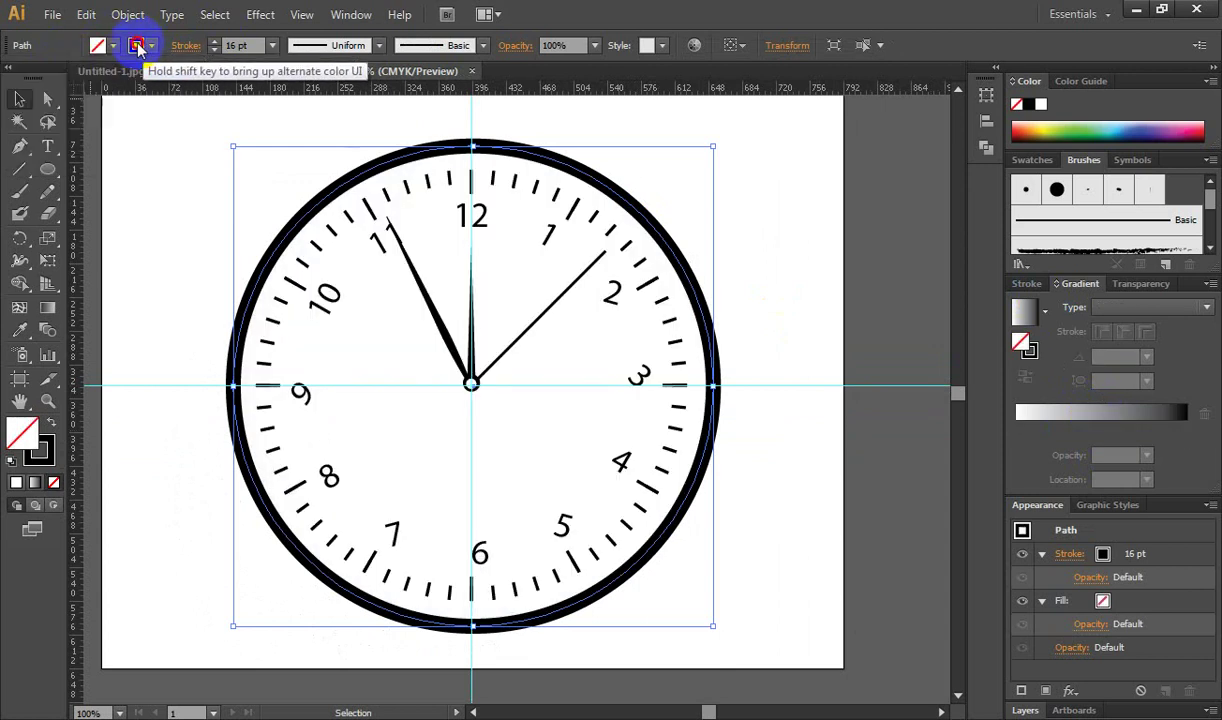
left_click(1052, 412)
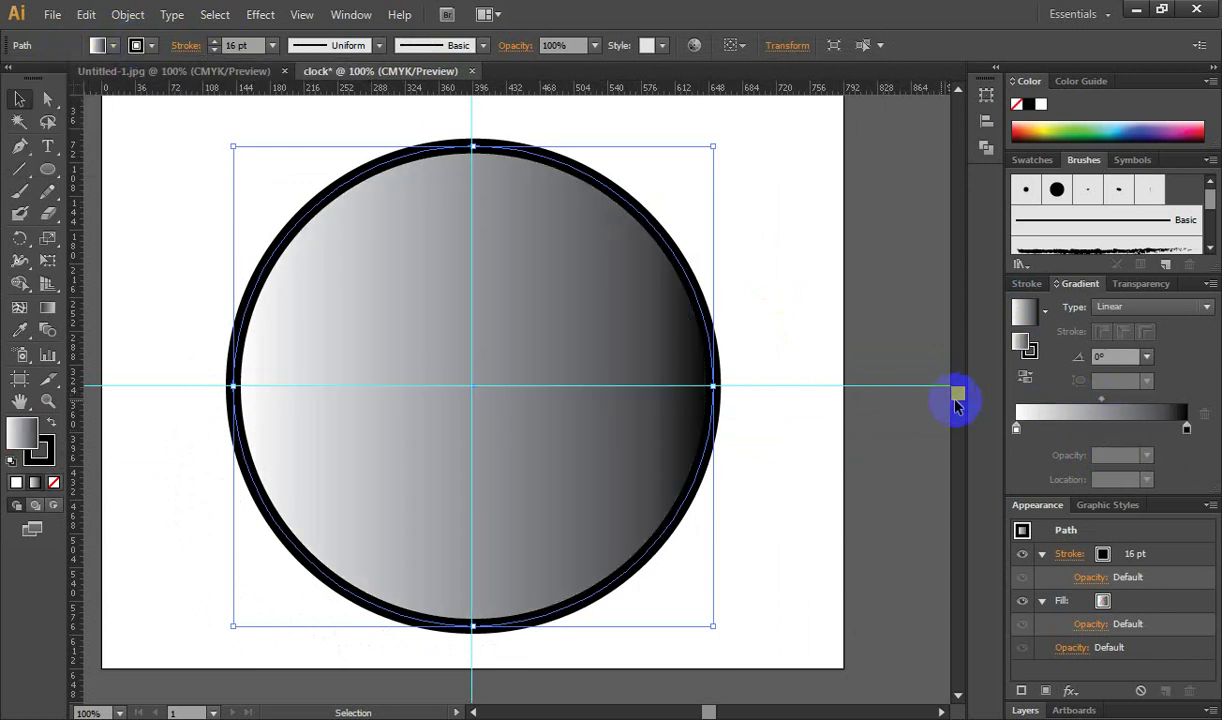
left_click(110, 50)
left_click(22, 80)
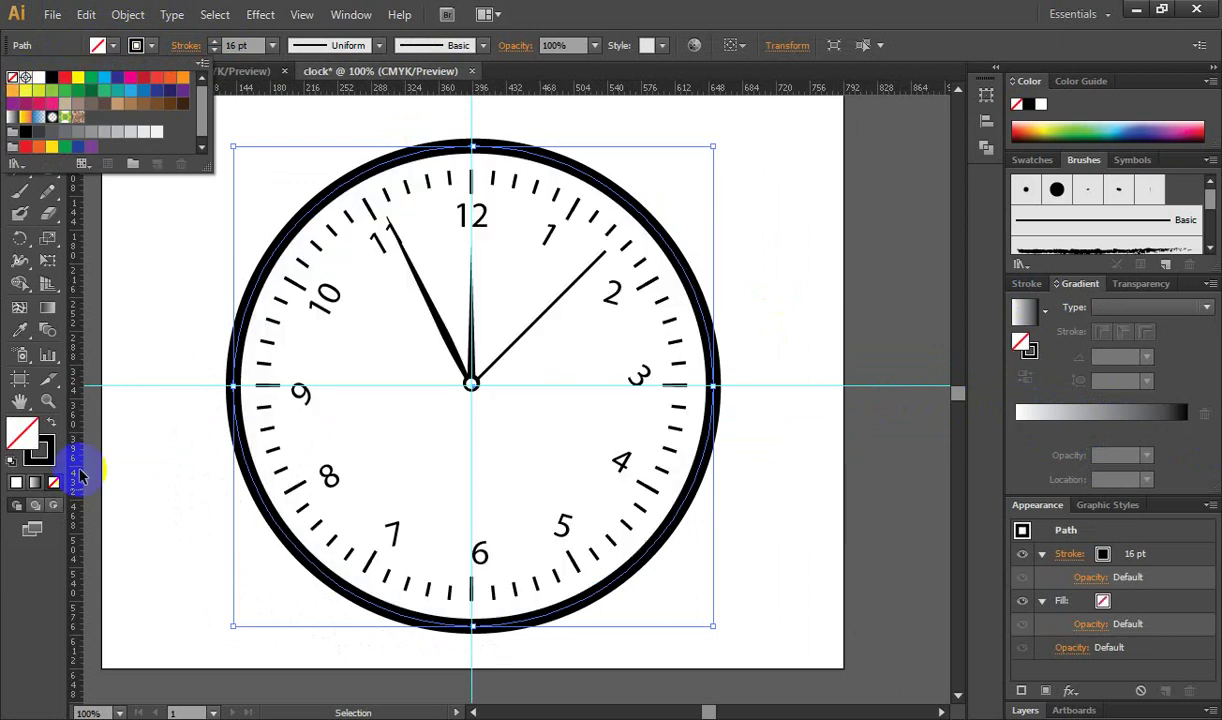
Apply the white-to-black linear gradient to the outer ring's stroke, running across the stroke, and deselect the ring.
left_click(39, 451)
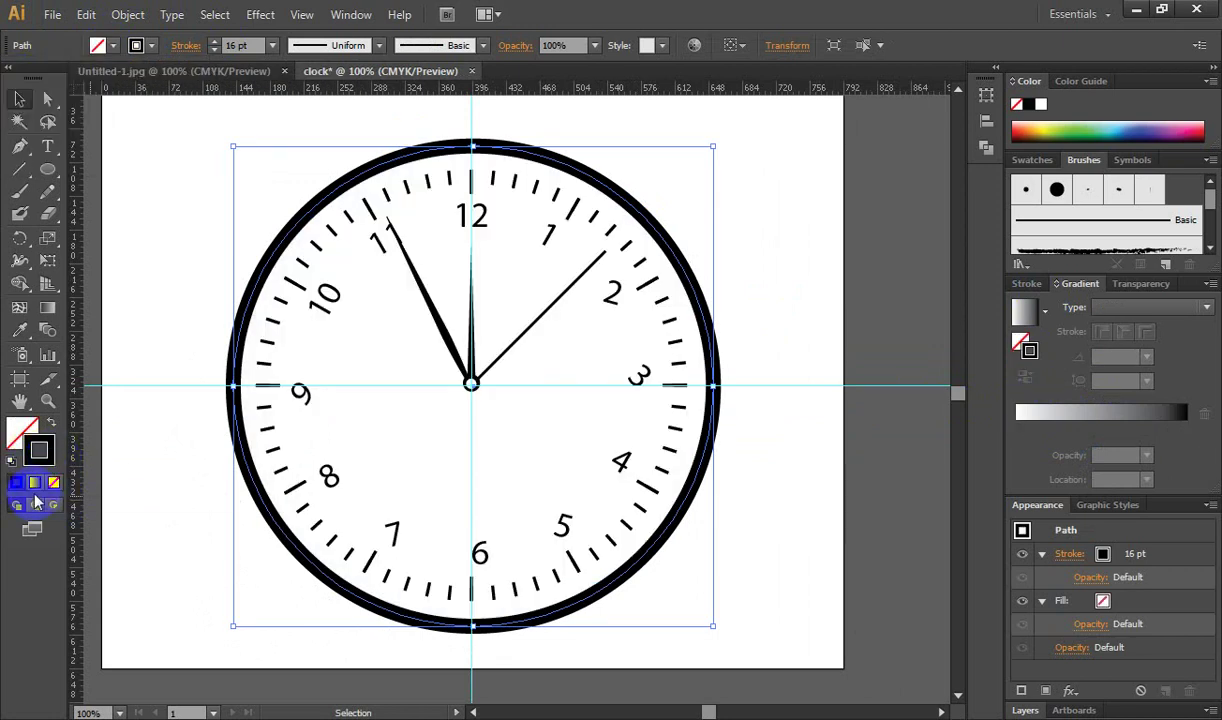
left_click(35, 482)
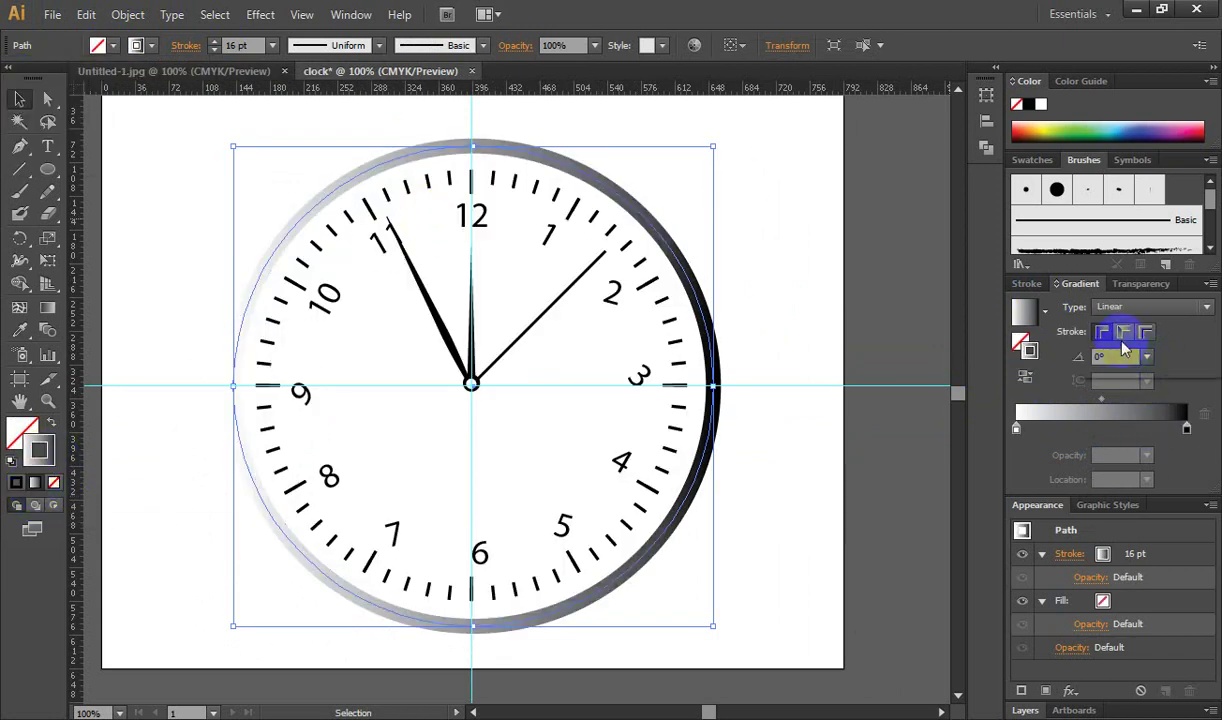
left_click(1146, 334)
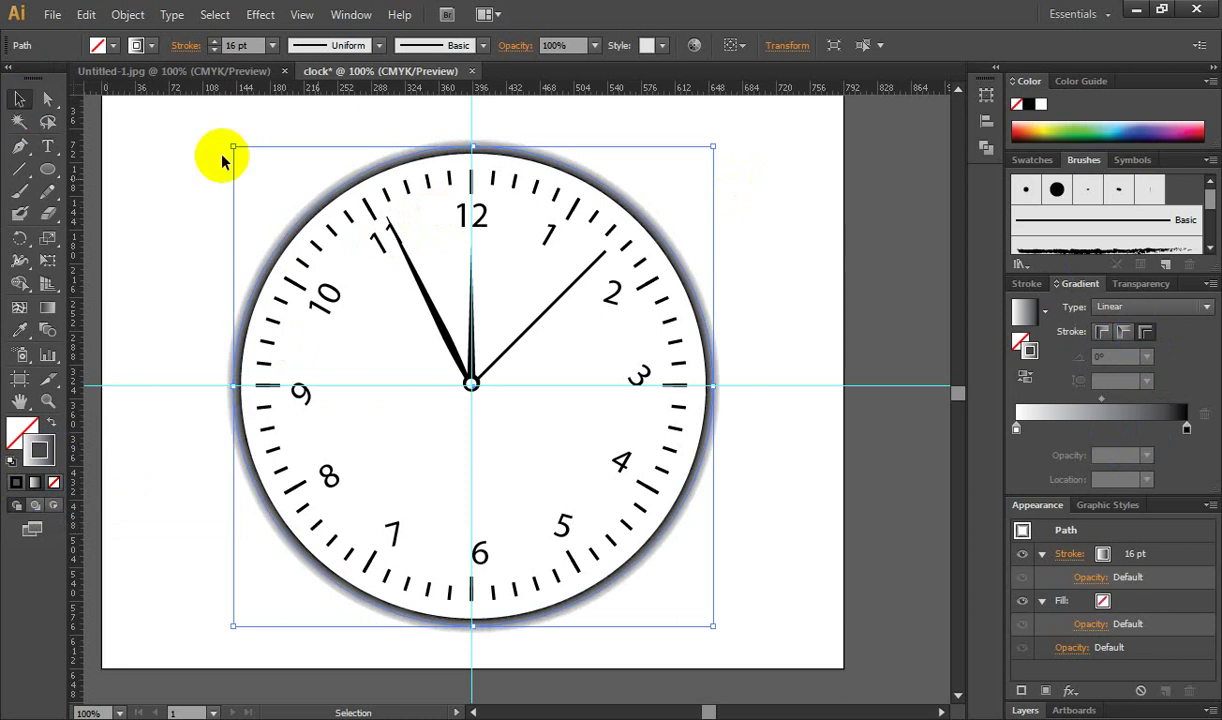
left_click(821, 208)
Select the thin clock hand pointing between the 1 and the 2.
scroll(540, 316, "down", 1)
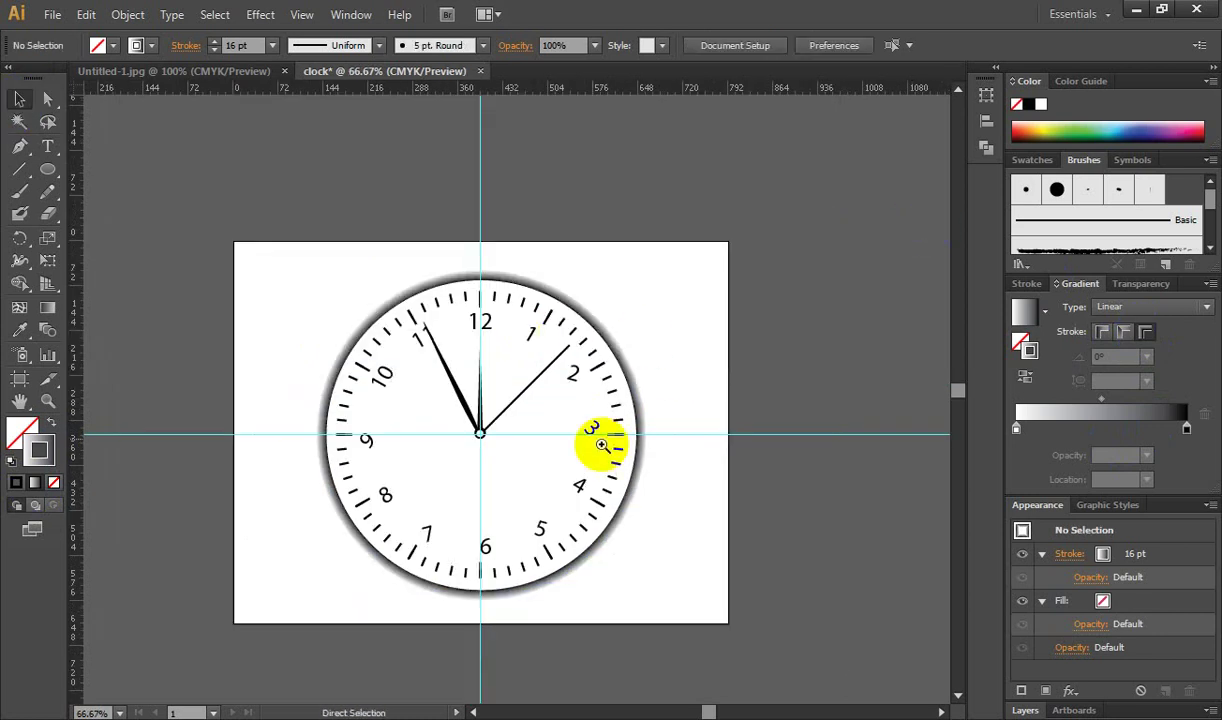
scroll(495, 450, "up", 1)
left_click_drag(484, 451, 575, 402)
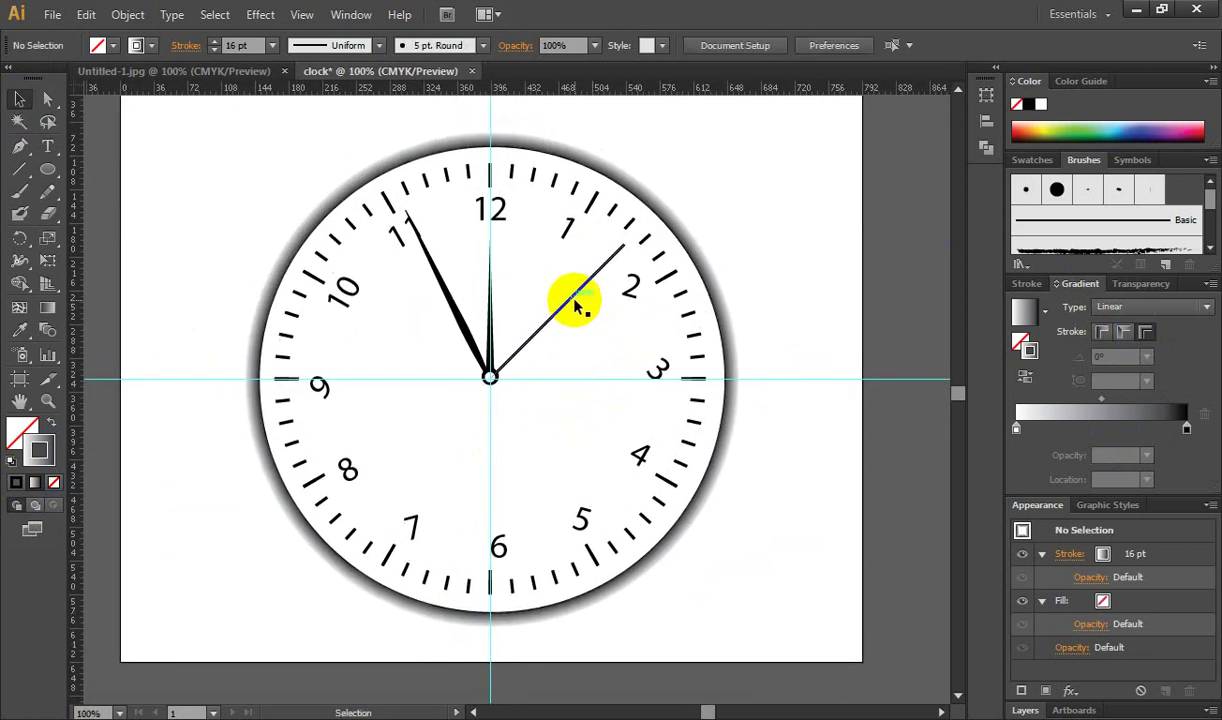
left_click(577, 305)
left_click(97, 45)
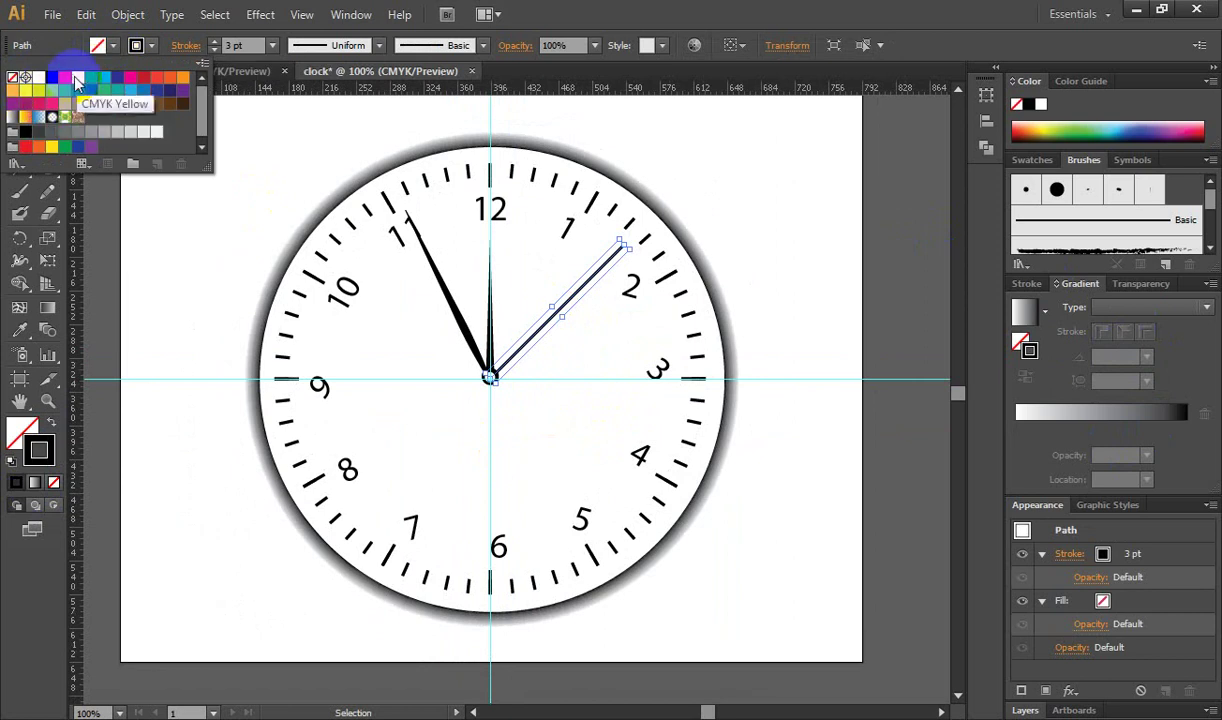
left_click(67, 79)
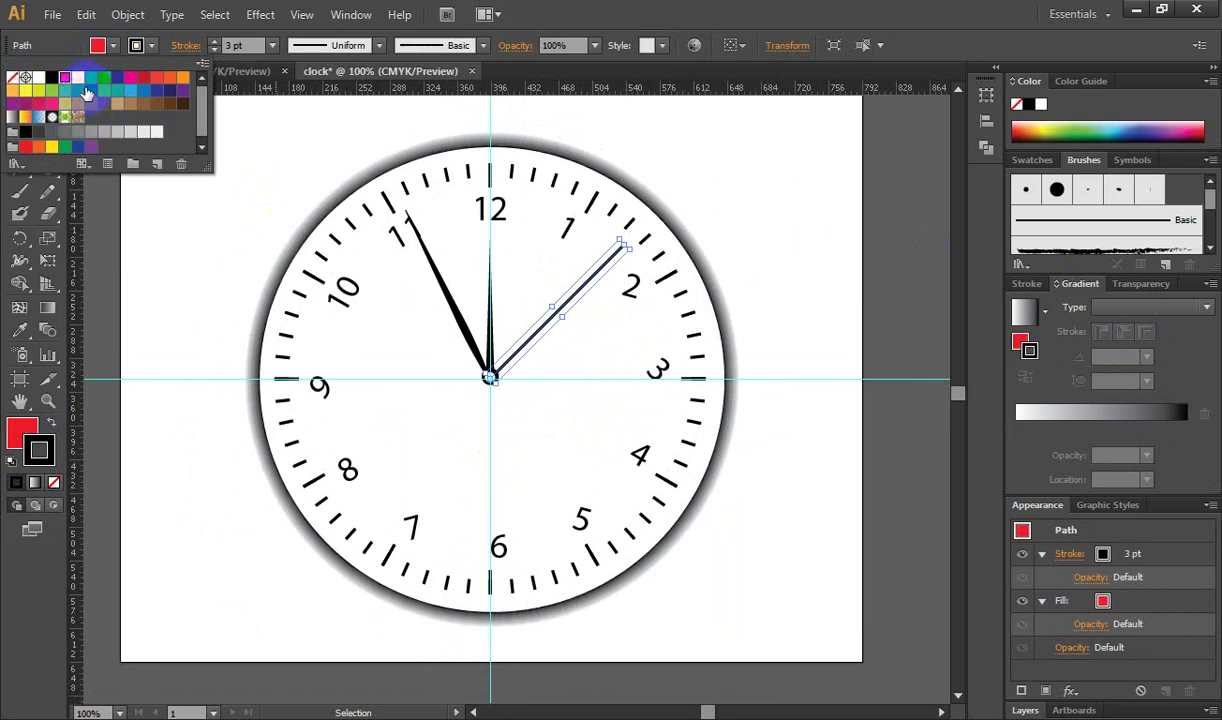
left_click(100, 45)
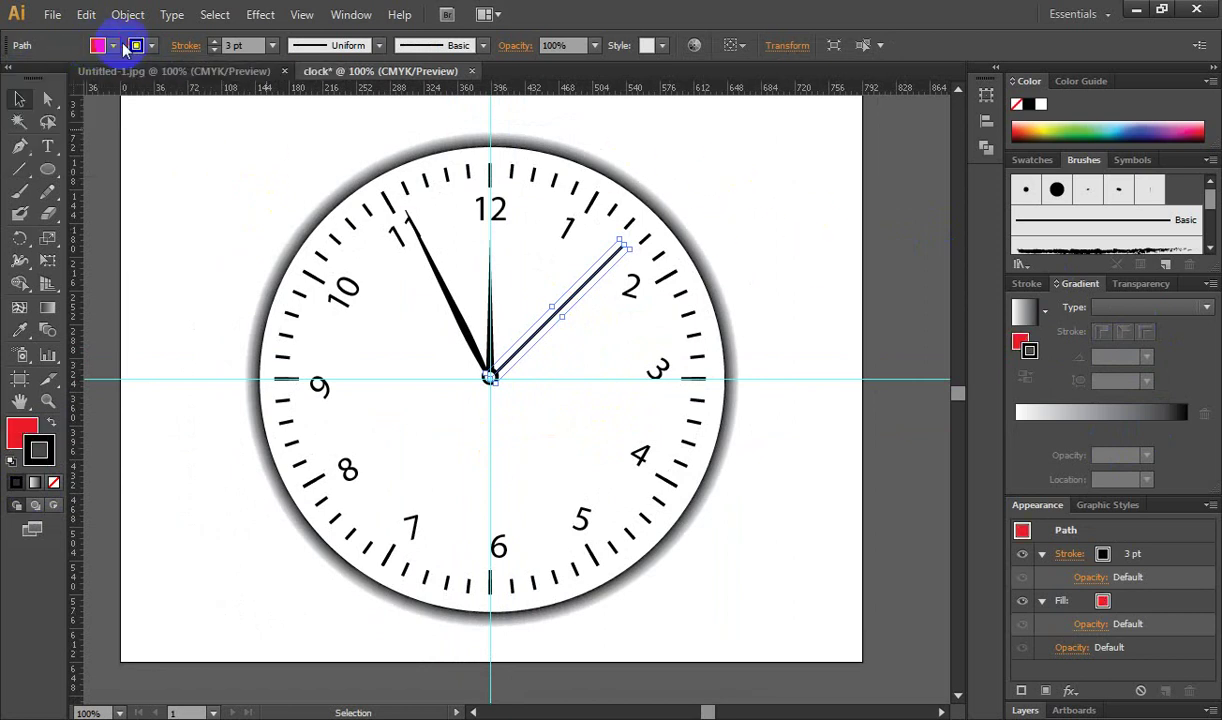
left_click(124, 47)
left_click(14, 78)
Change the thin hand's stroke colour to red.
left_click(150, 45)
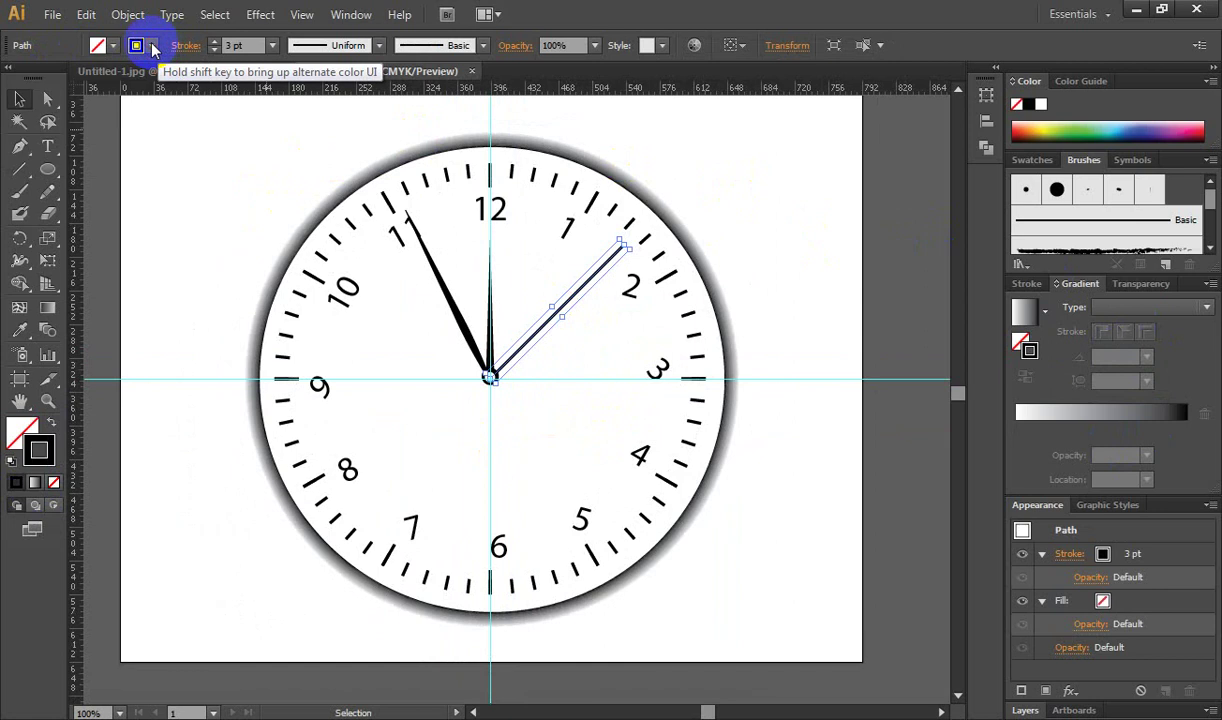
left_click(150, 45)
left_click(67, 85)
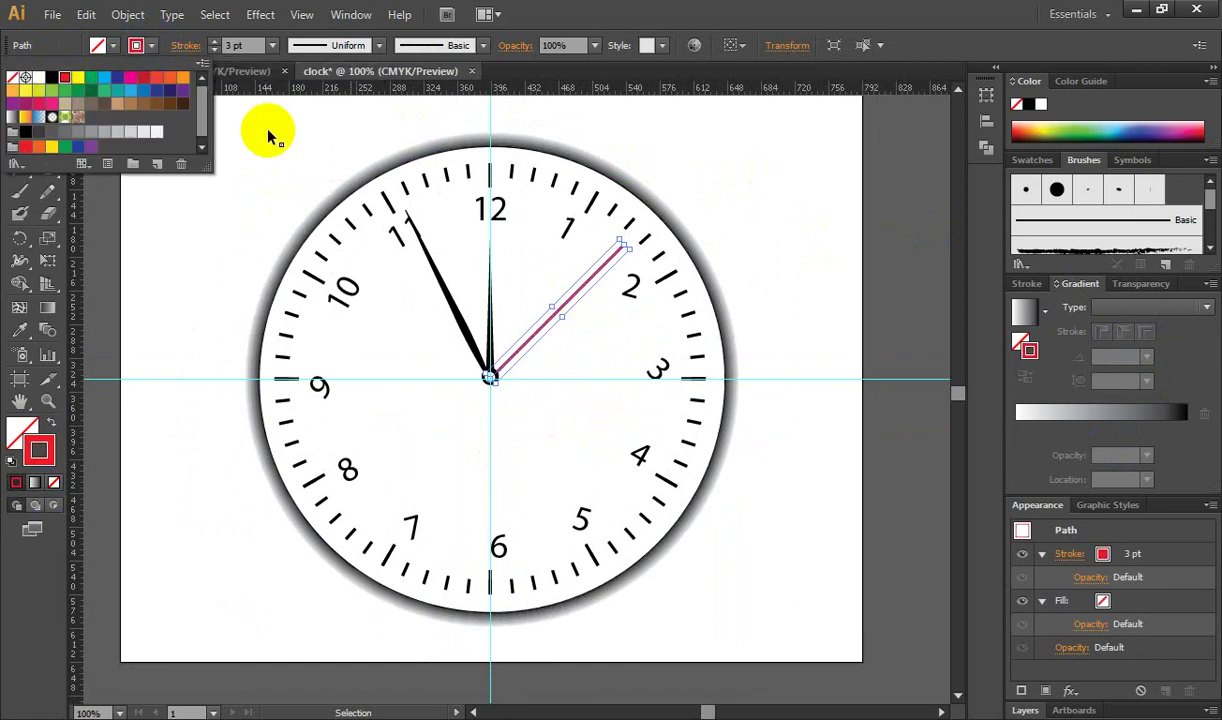
Deselect the red hand and add the point text "Graphic University" on the clock face above the numeral 6.
left_click(745, 240)
left_click(501, 374, "ctrl+alt")
left_click(557, 412, "ctrl")
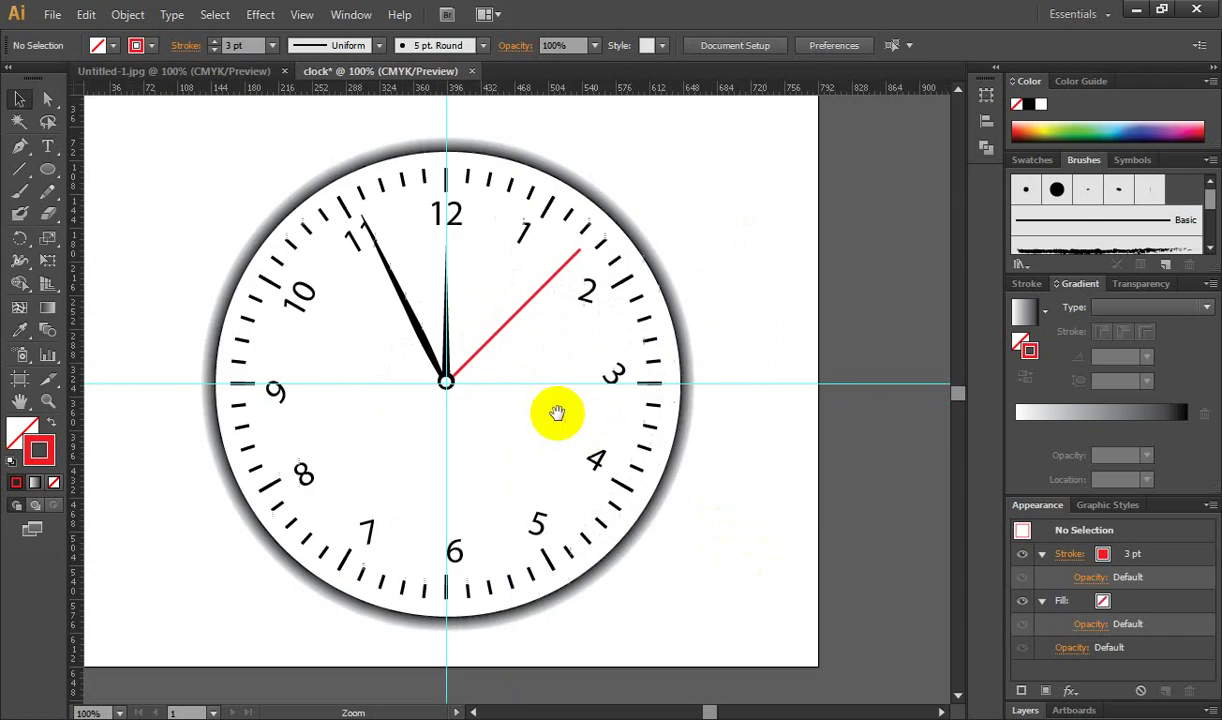
left_click_drag(685, 392, 731, 393)
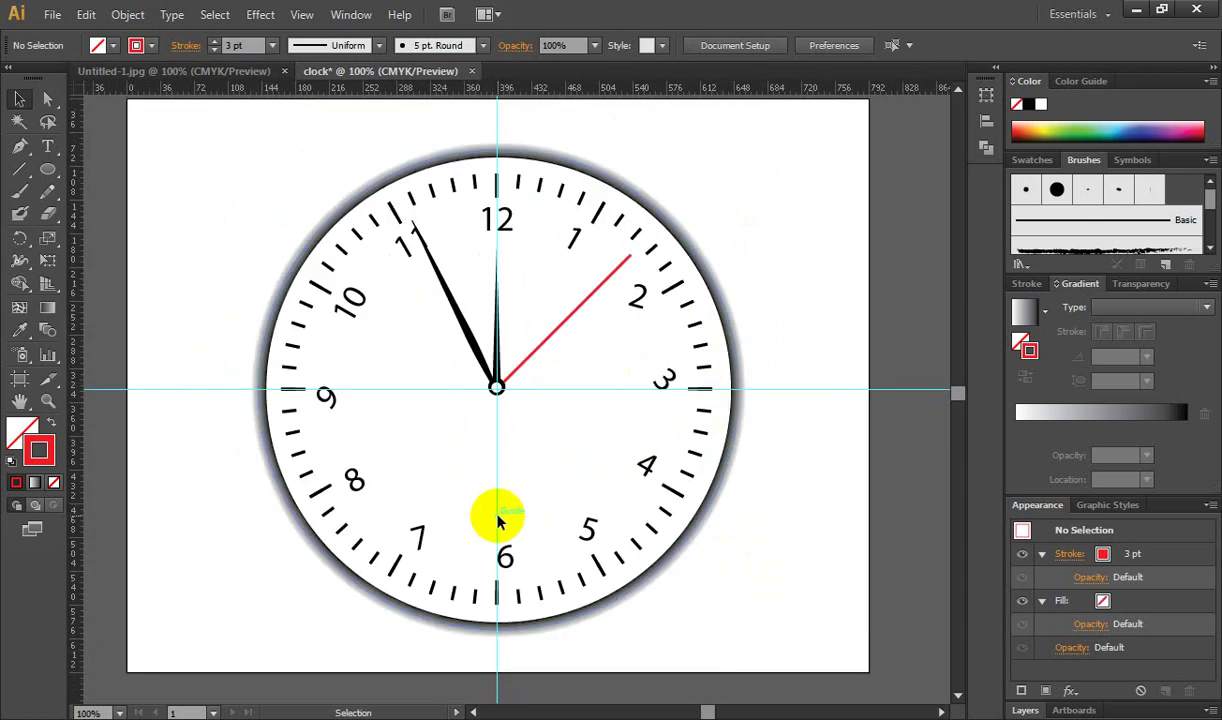
key("t")
left_click(442, 484)
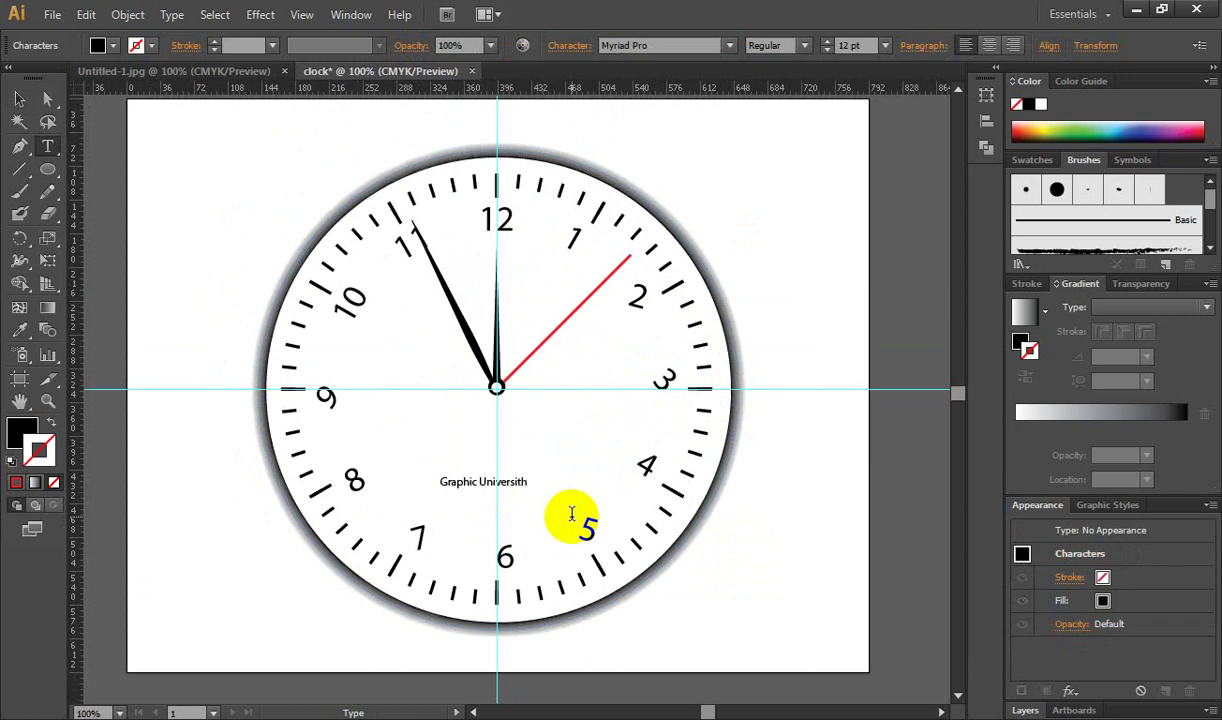
left_click(19, 99)
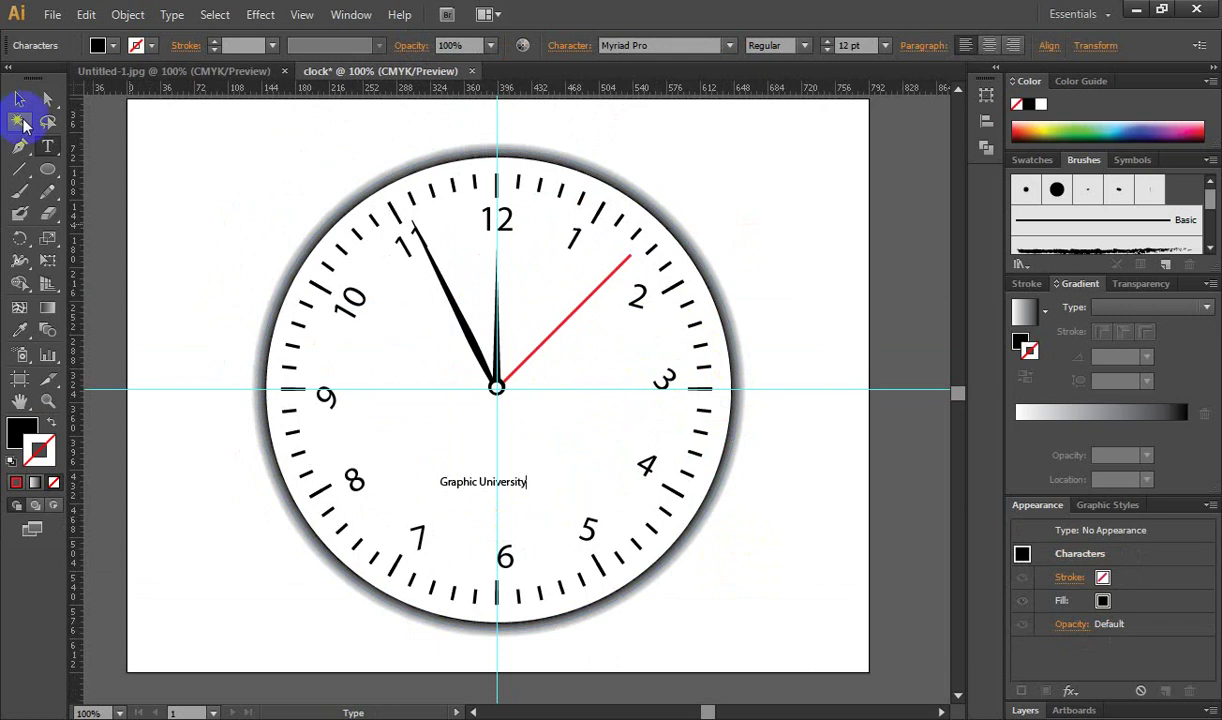
Enlarge the "Graphic University" text to about 21.63 pt, centre it on the vertical guide and deselect it.
left_click(485, 483)
mouse_move(529, 491)
left_mouse_down()
mouse_move(554, 513)
mouse_move(565, 496)
mouse_move(533, 490)
left_mouse_up()
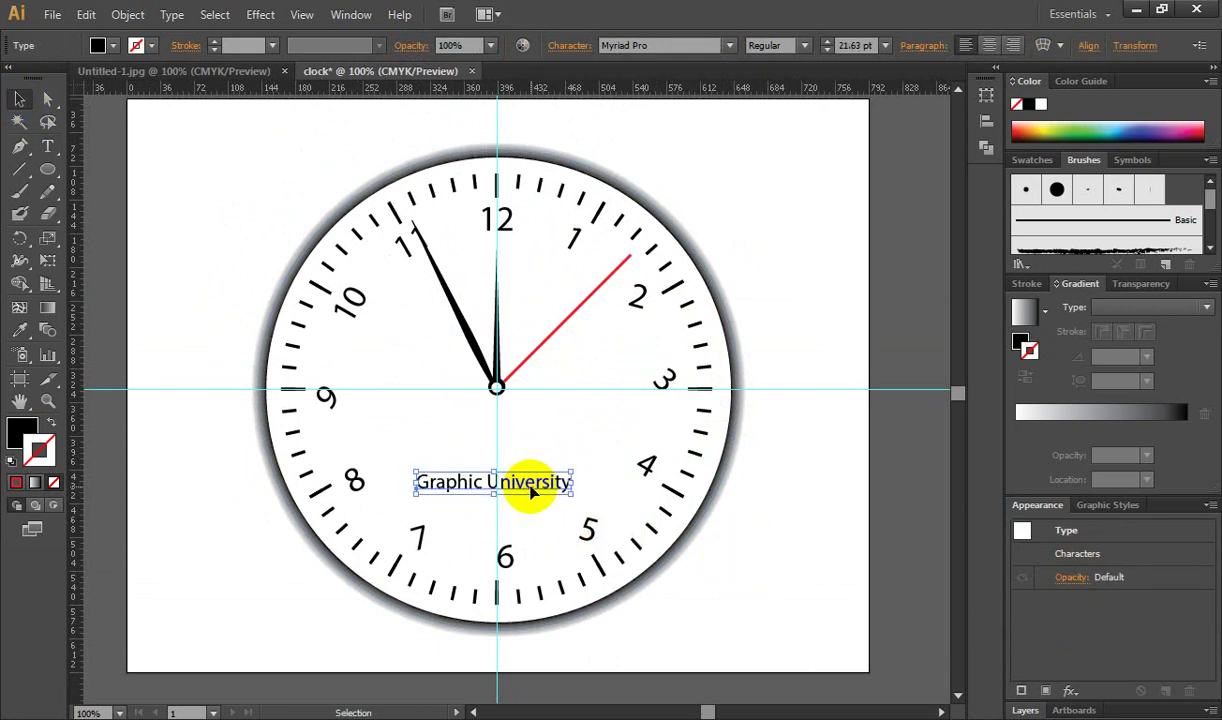
left_click(762, 553)
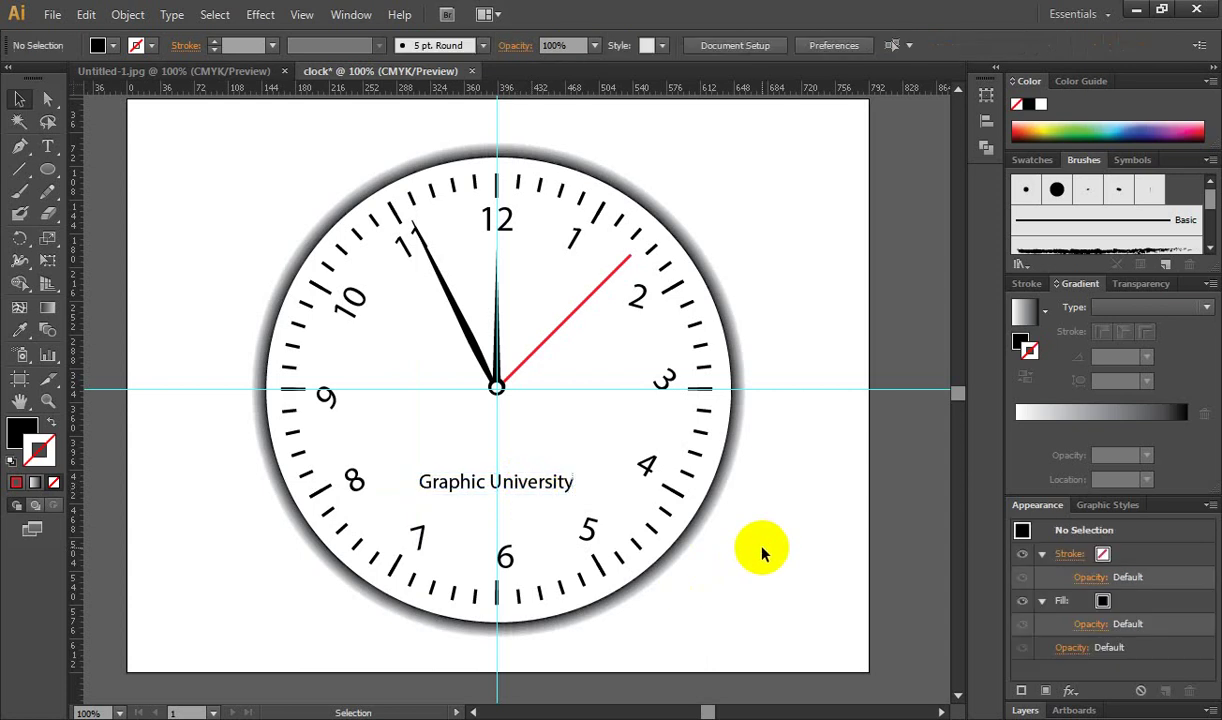
Colour the word "University" red in the text on the clock face and deselect the text.
key("t")
left_click_drag(486, 479, 578, 481)
left_click(103, 45)
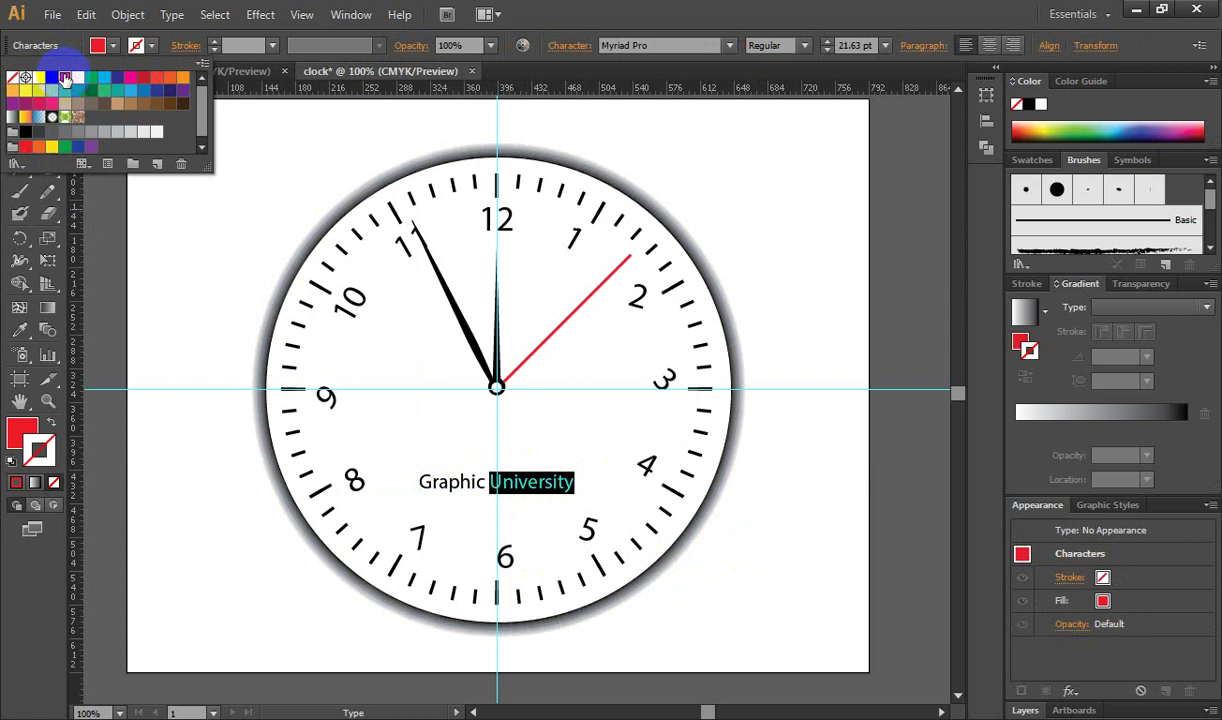
left_click(632, 12)
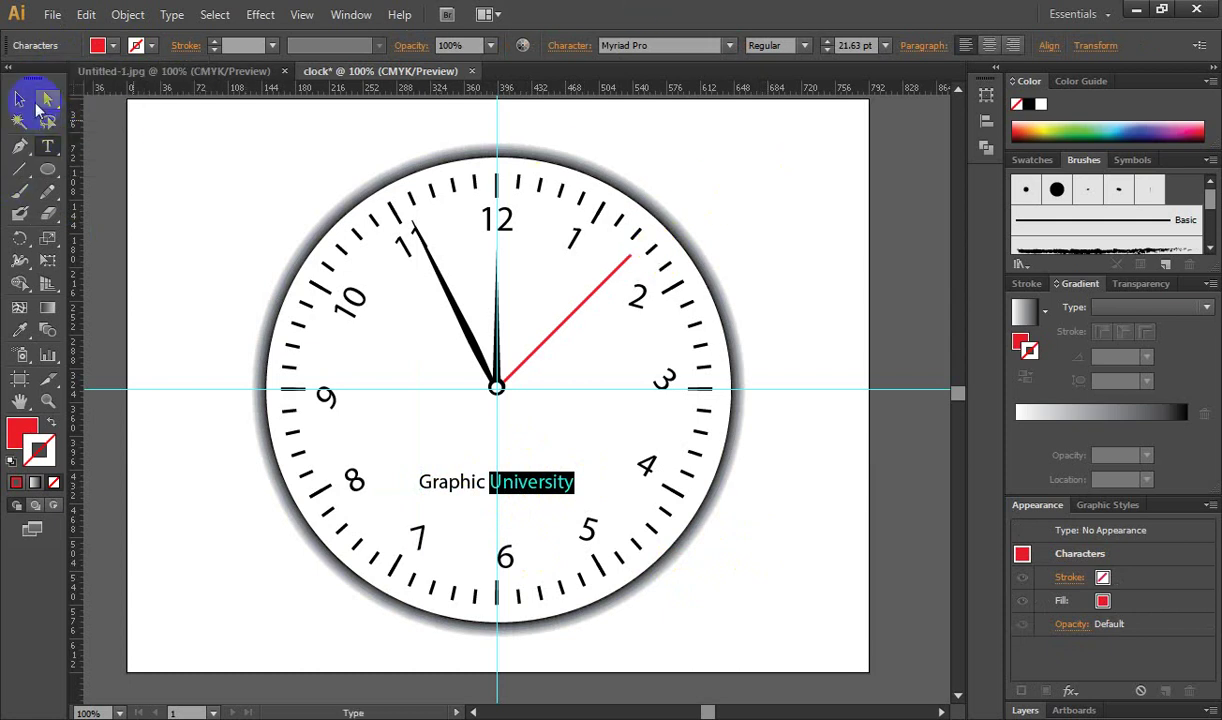
left_click(30, 100)
left_click(783, 390)
key("ctrl+minus")
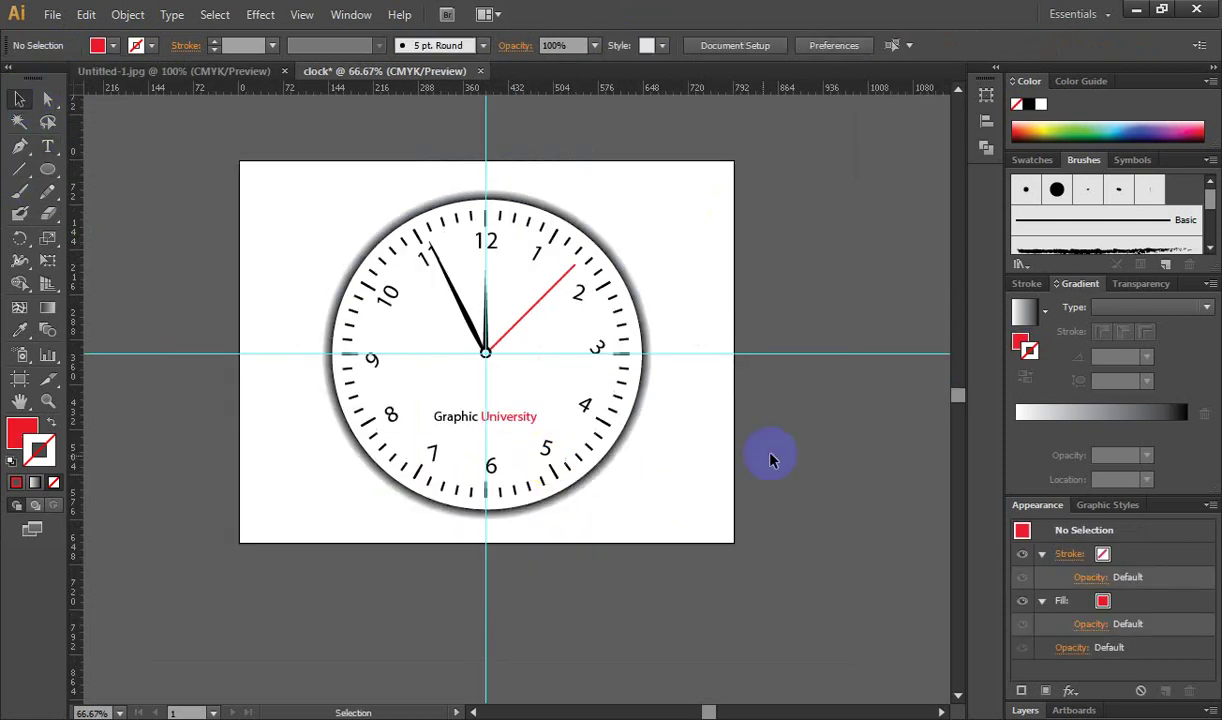
left_click_drag(375, 262, 659, 510)
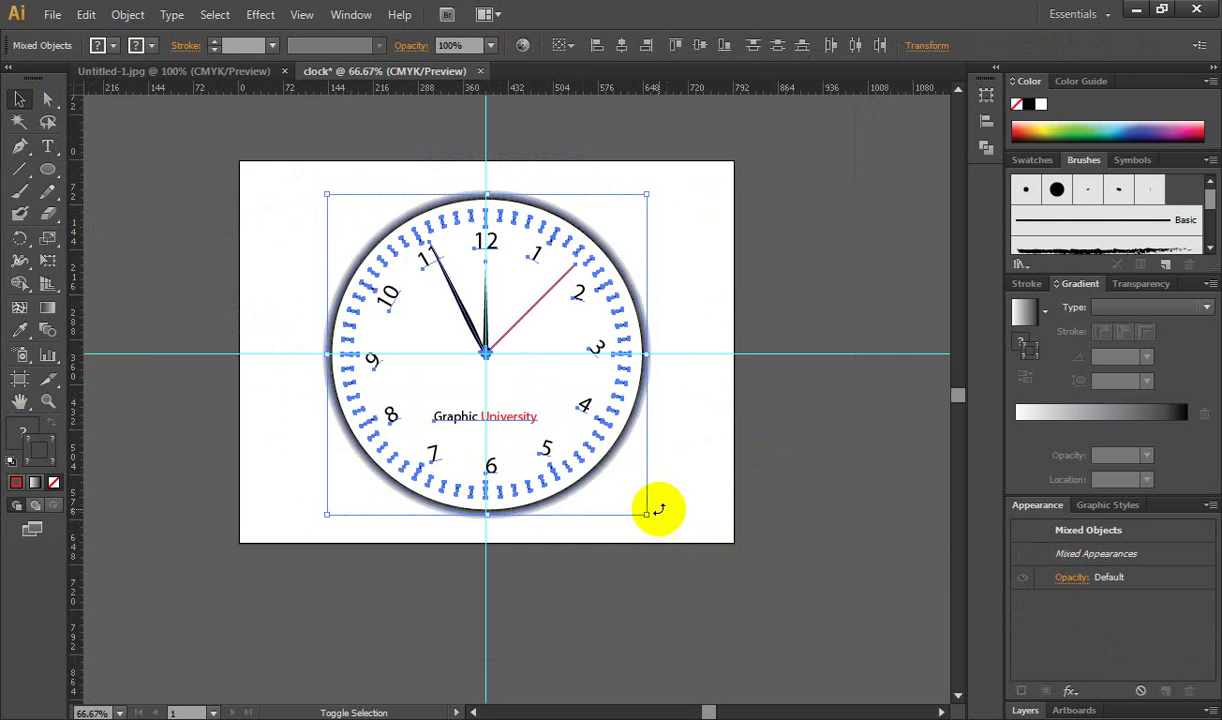
left_click(682, 388)
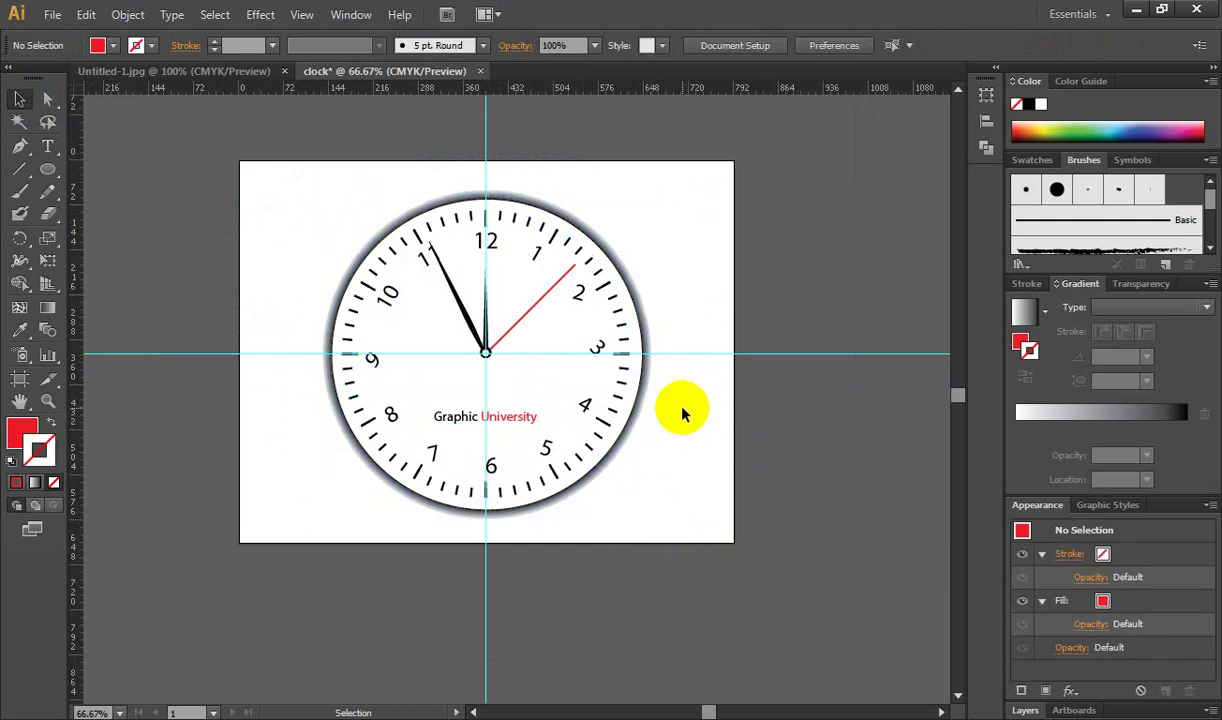
key("ctrl+plus")
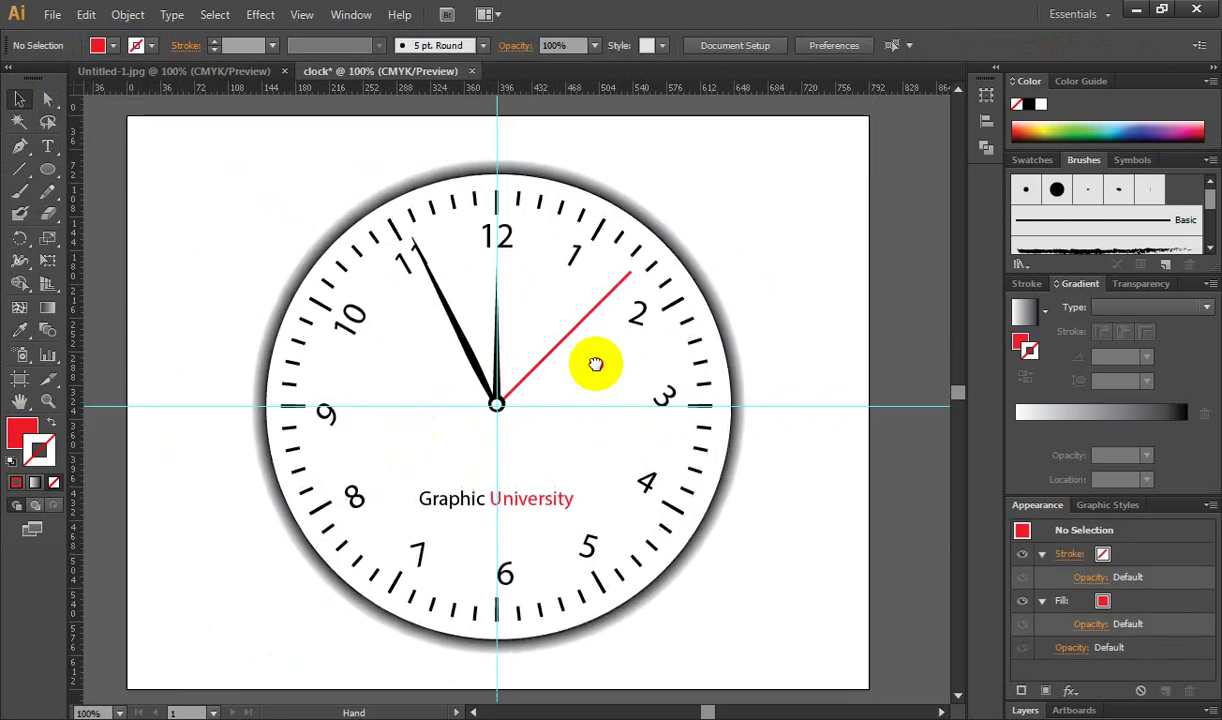
Fill the long hour ticks beside the numerals 1 and 2 with CMYK Red.
left_click(600, 230)
left_click(600, 230)
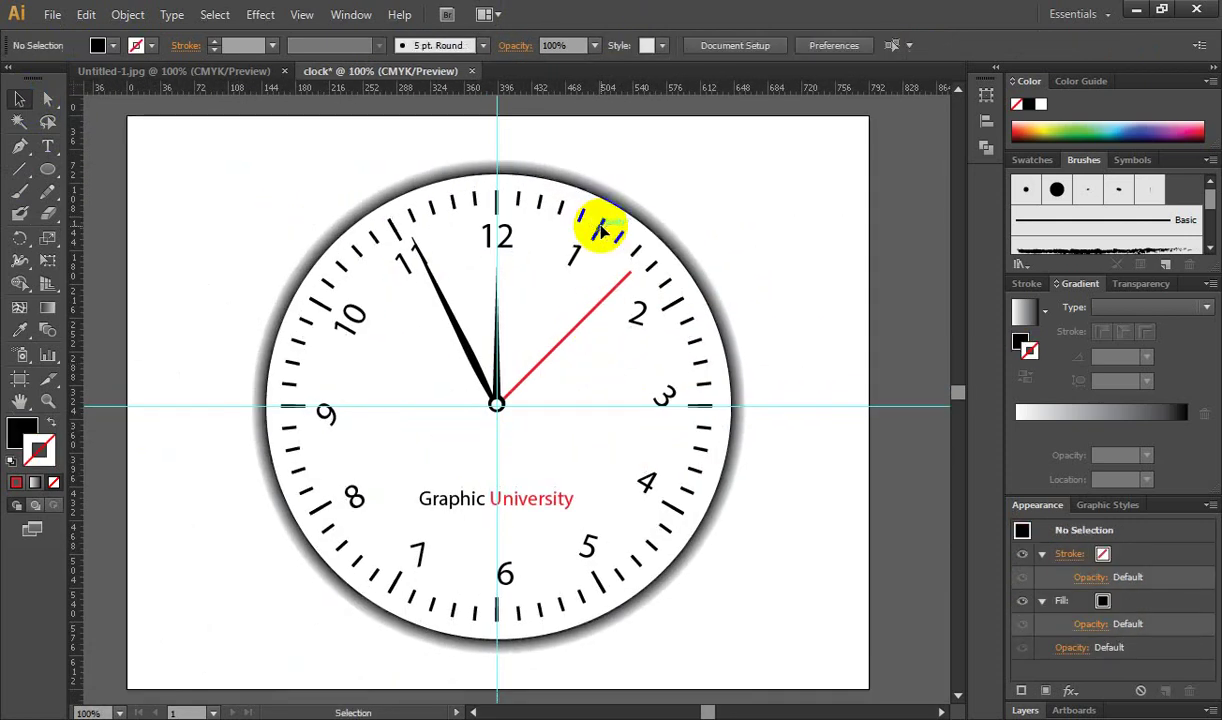
left_click(600, 230)
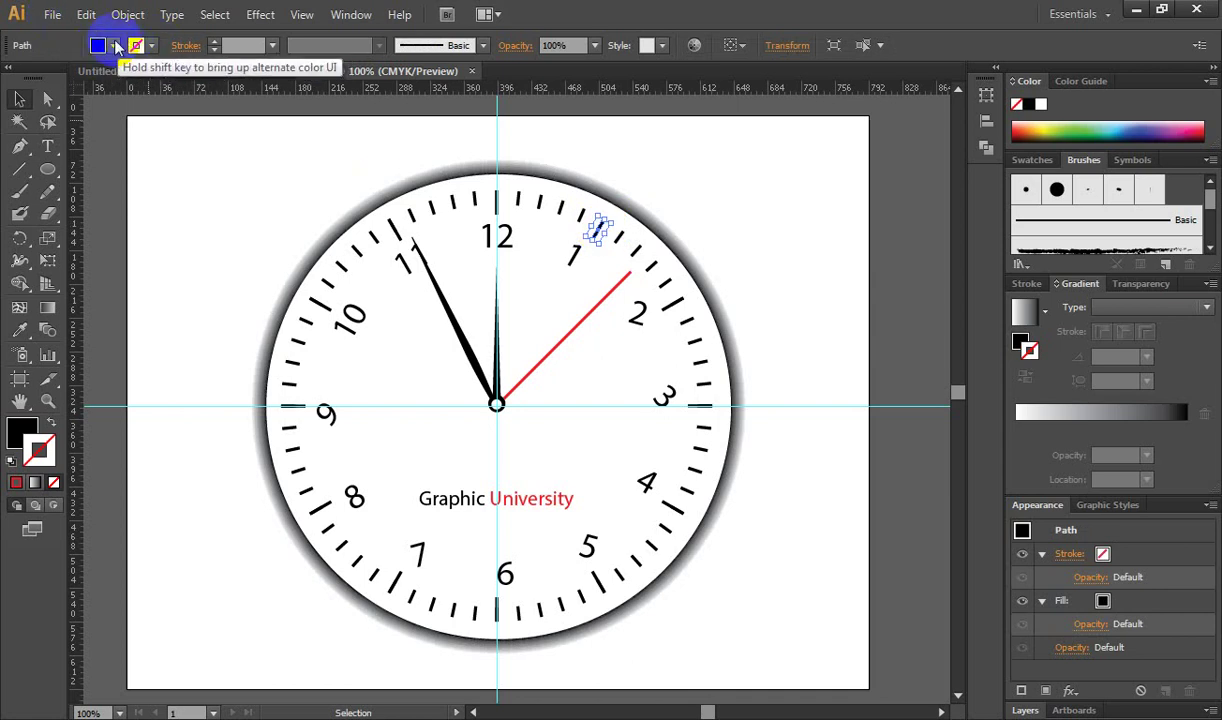
left_click(98, 44)
left_click(63, 78)
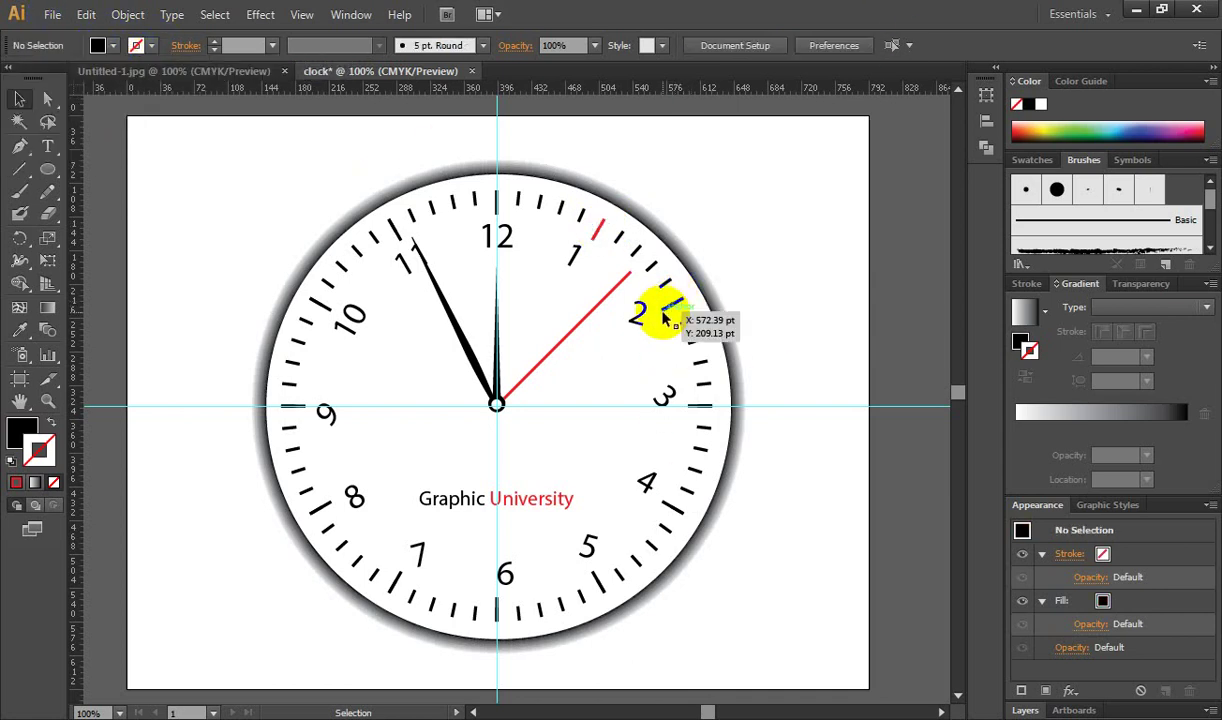
left_click(113, 47)
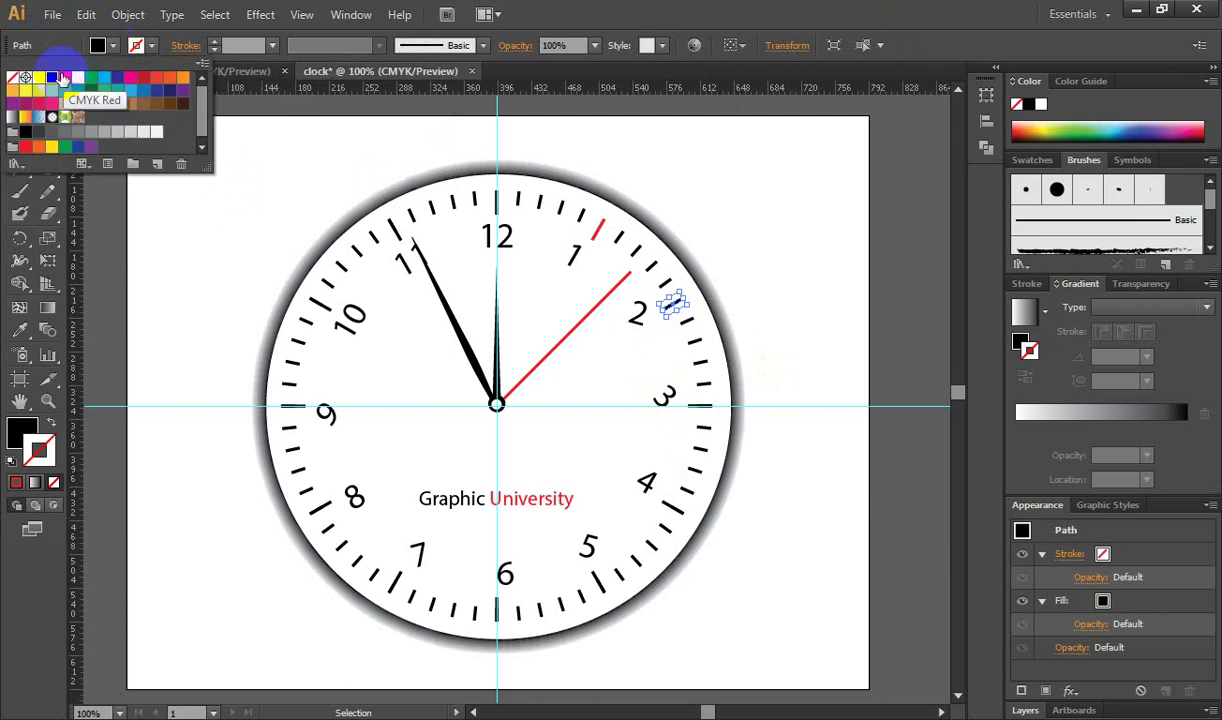
left_click(63, 78)
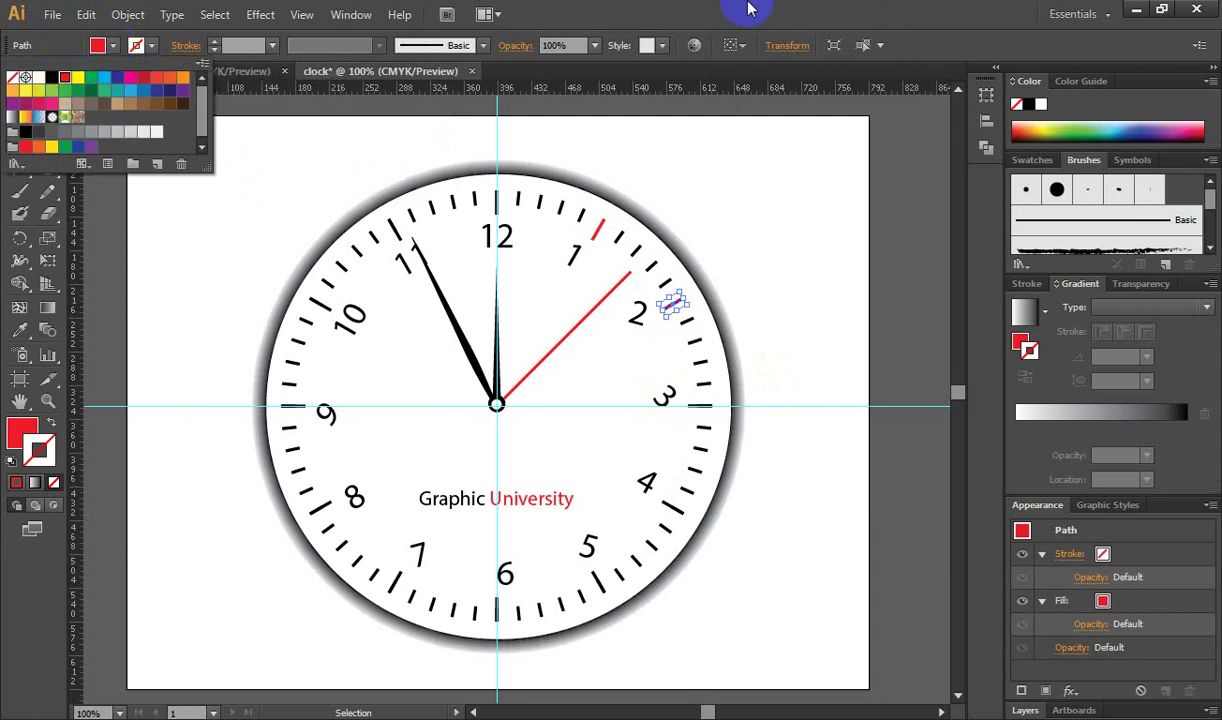
Fill the long hour ticks beside the numerals 3 and 4 with CMYK Red.
left_click(700, 415)
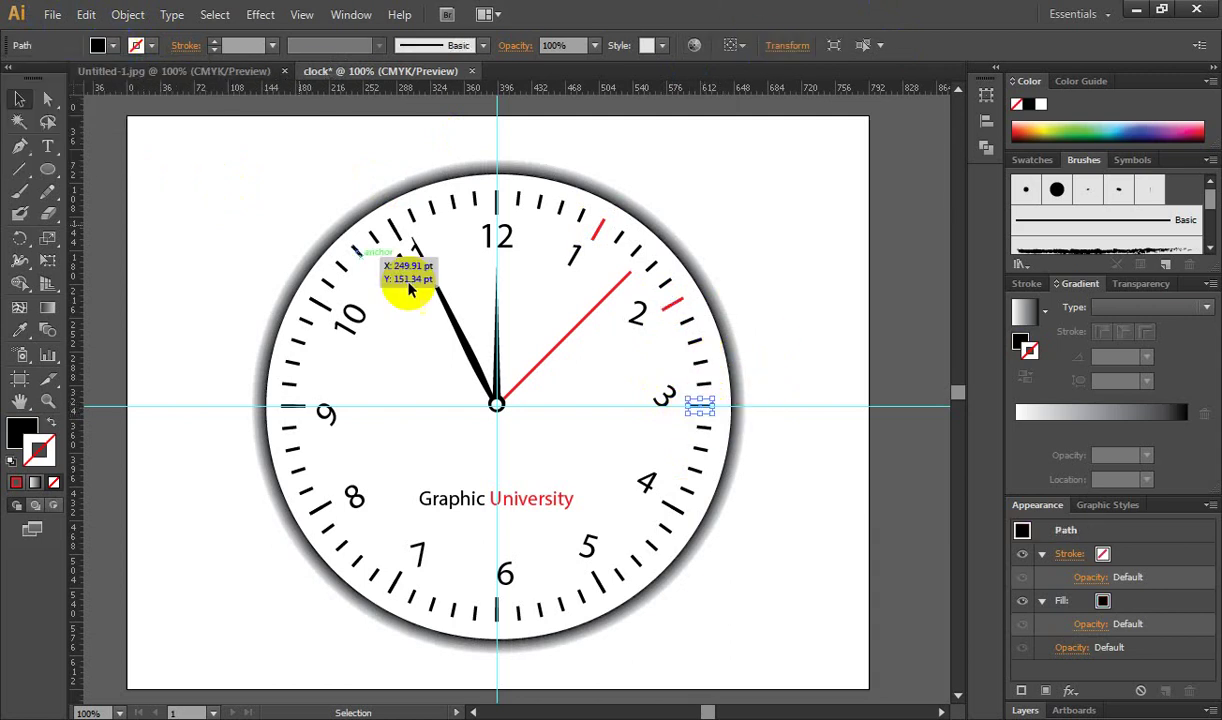
left_click(112, 45)
left_click(65, 77)
left_click(893, 12)
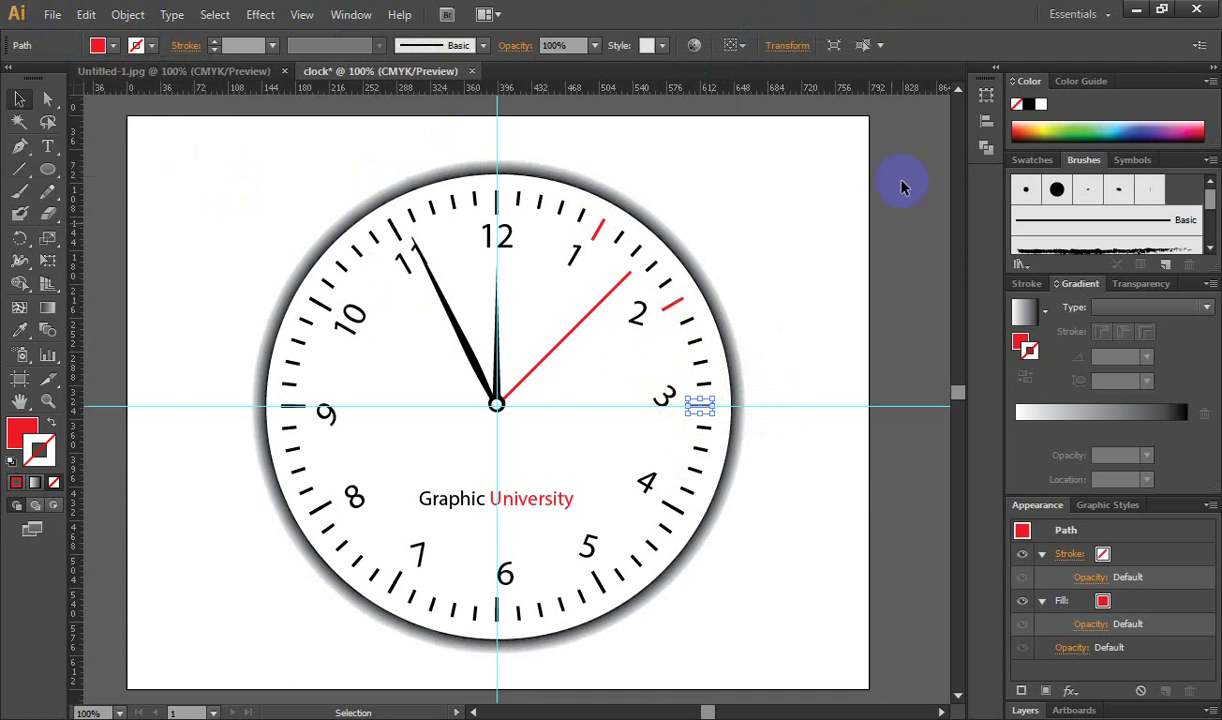
left_click(680, 514)
left_click(677, 510)
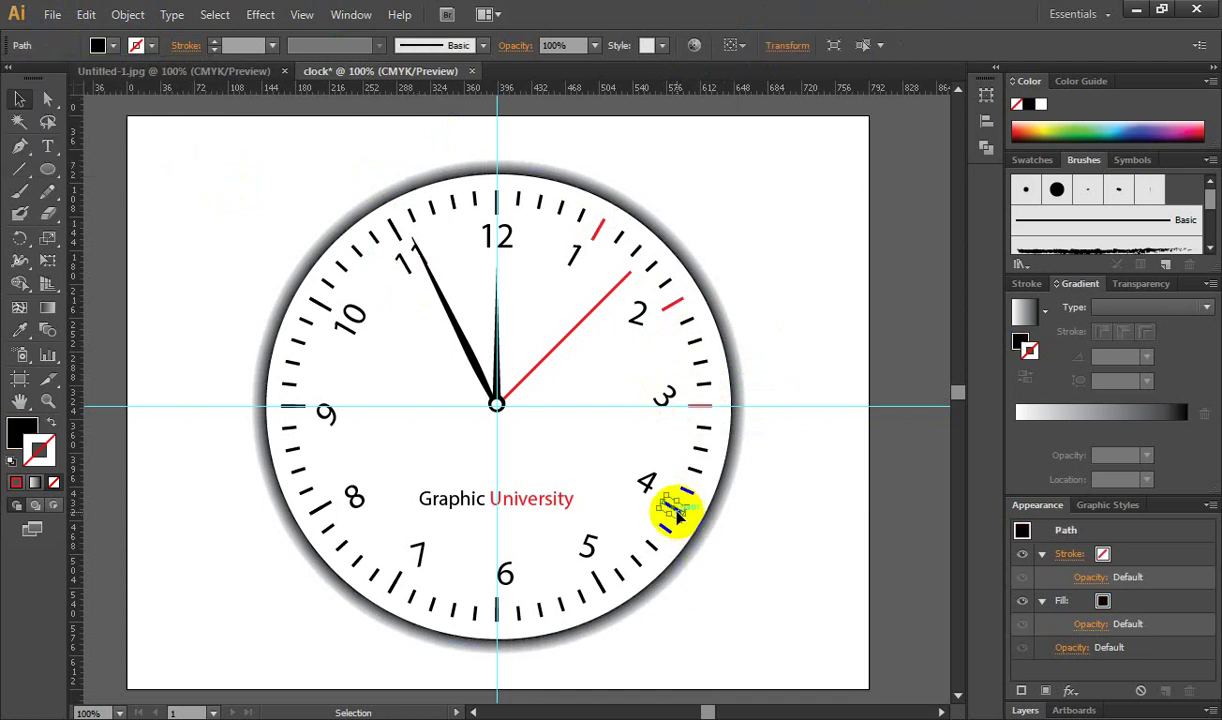
left_click(112, 46)
left_click(65, 77)
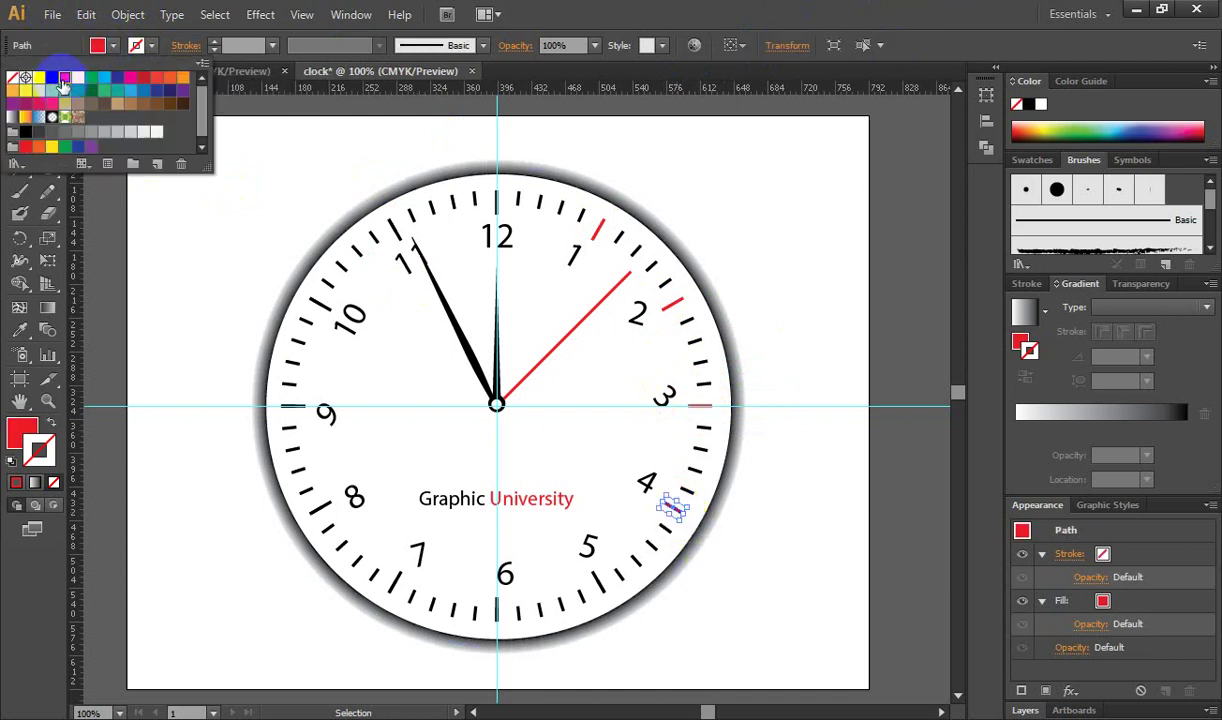
left_click(608, 12)
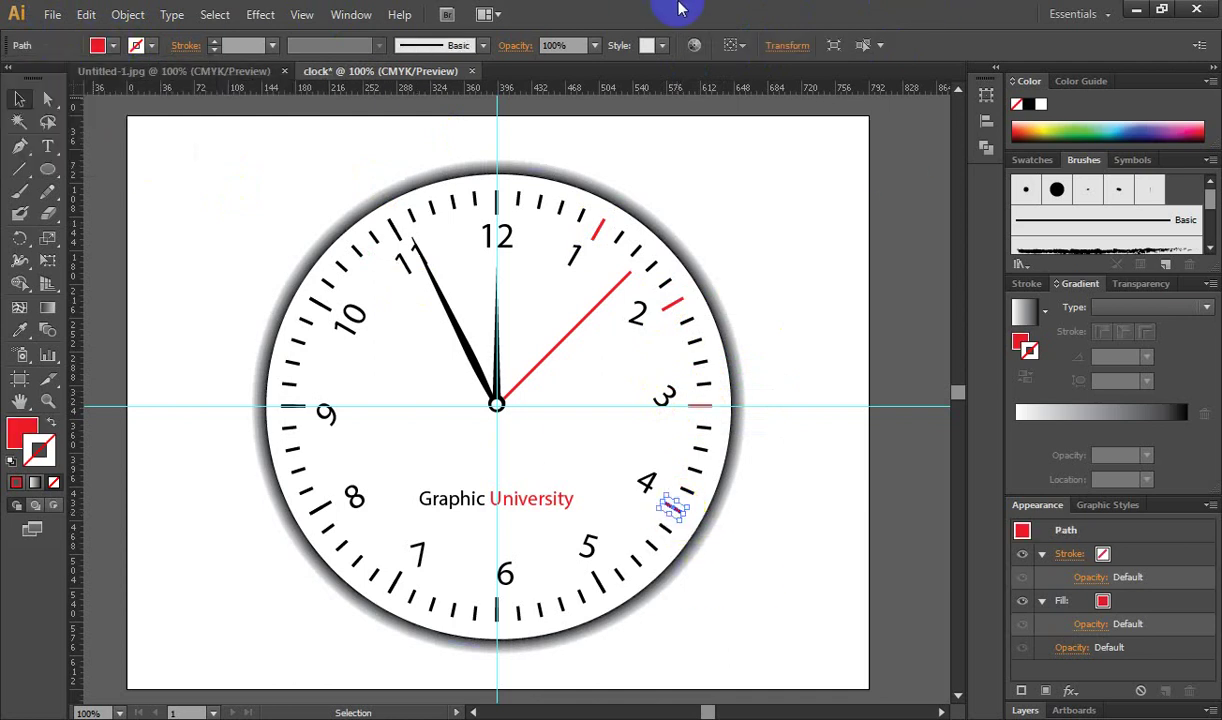
Fill the long hour ticks beside the numerals 5 and 6 with CMYK Red.
left_click(597, 583)
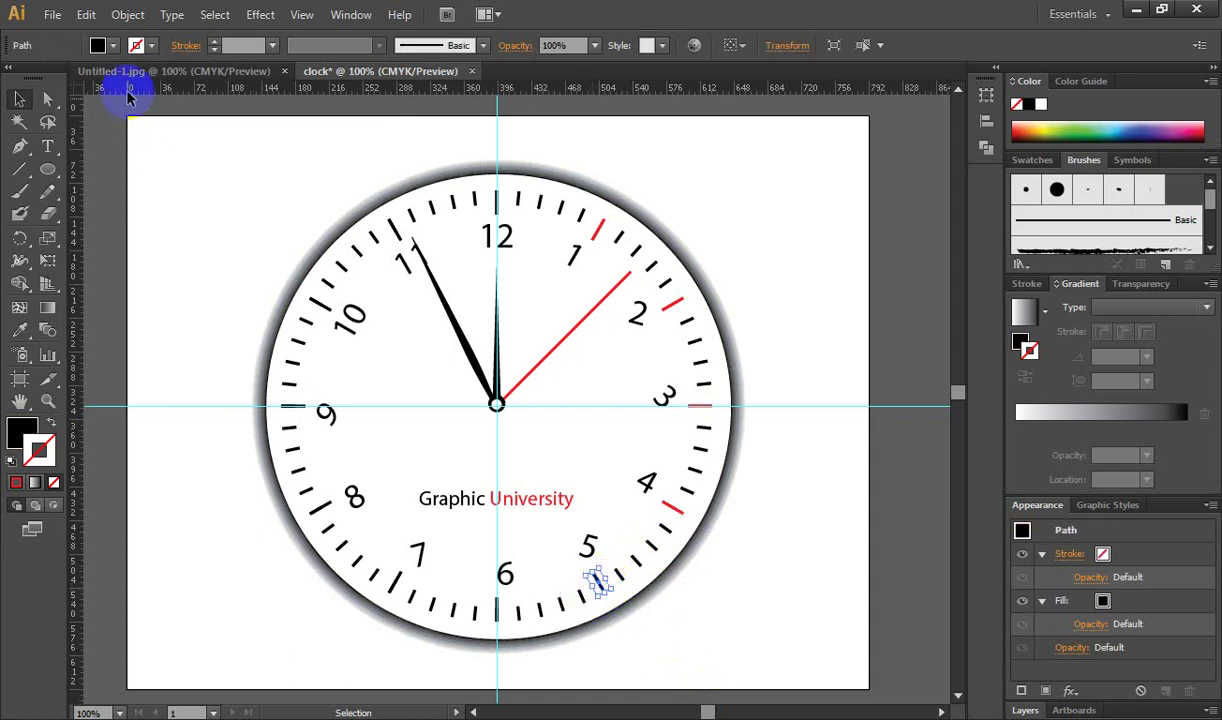
left_click(113, 46)
left_click(68, 78)
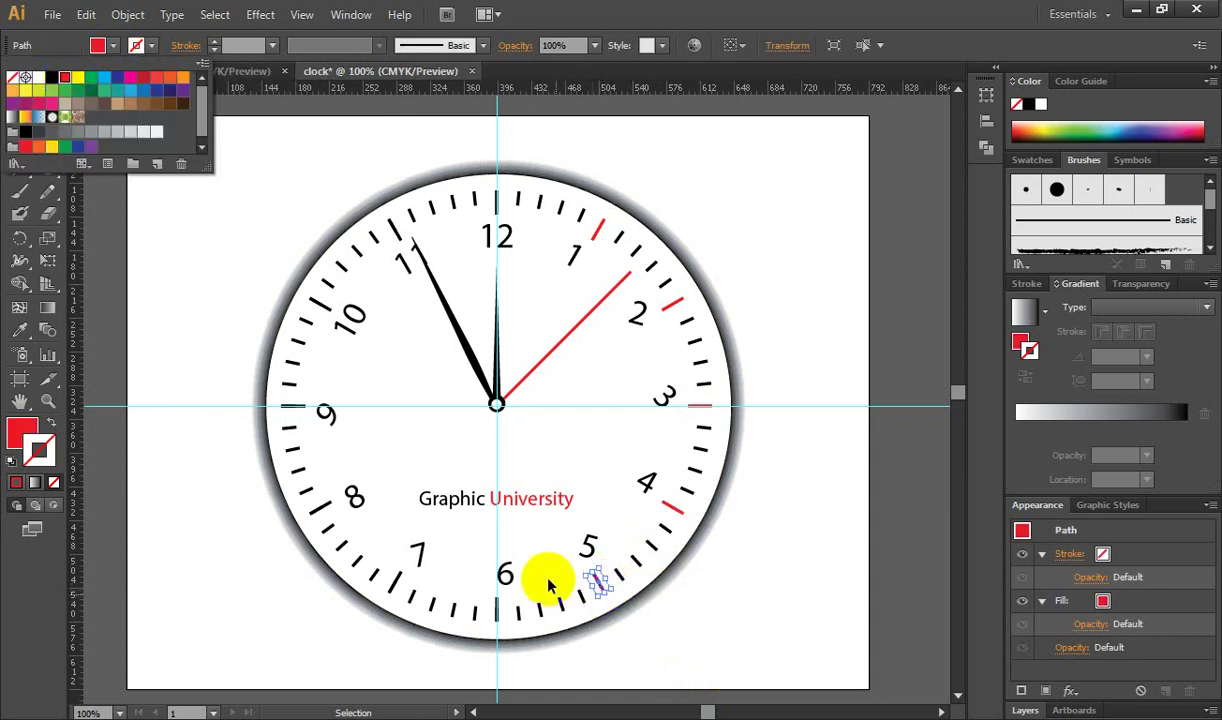
left_click(497, 616)
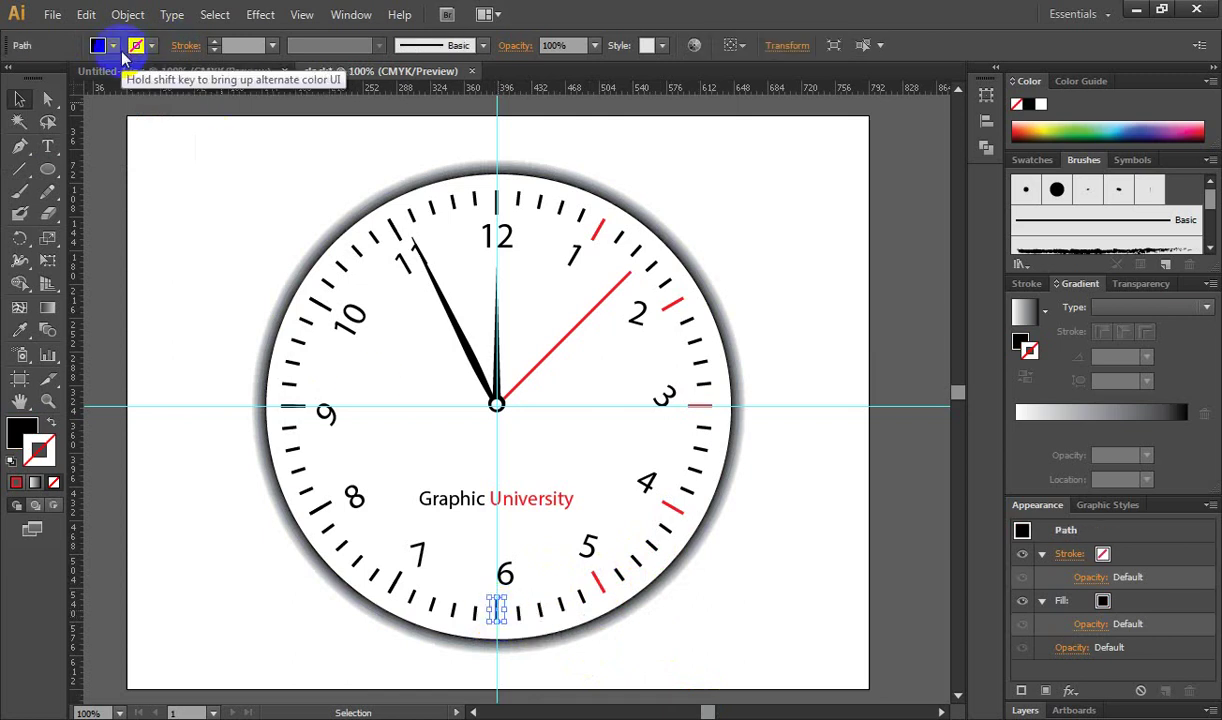
left_click(100, 45)
left_click(63, 78)
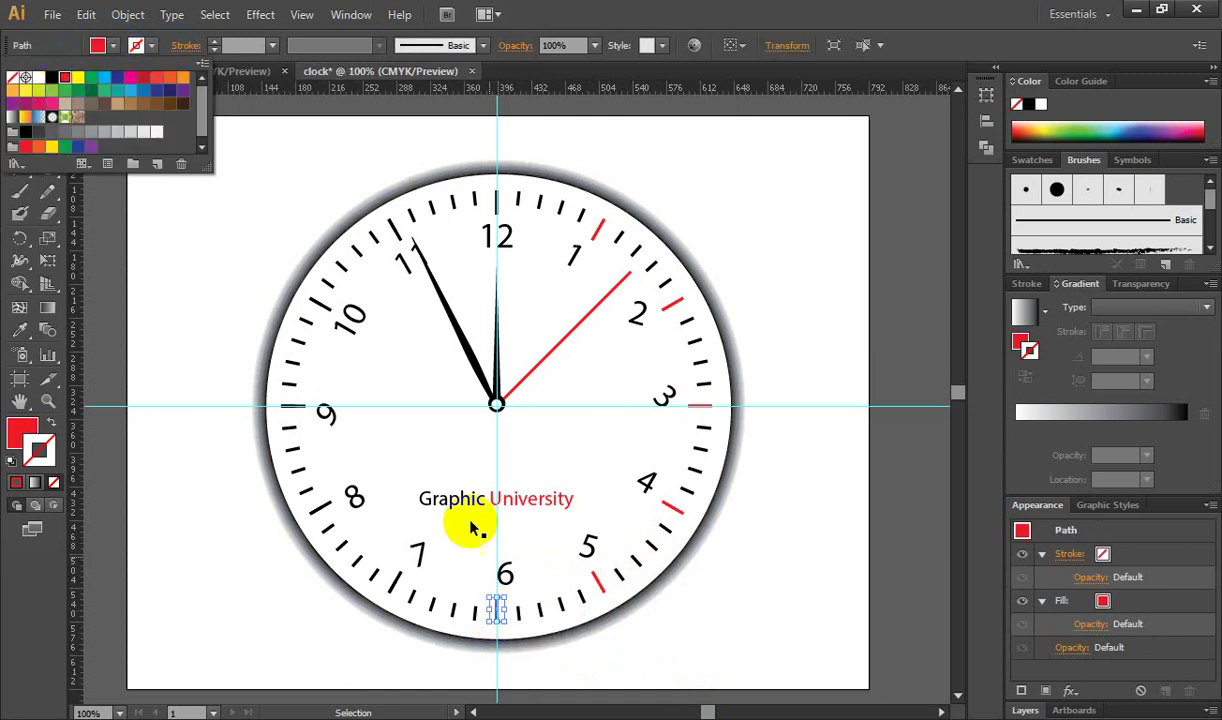
Fill the long hour ticks beside the numerals 7 and 8 with CMYK Red.
left_click(395, 595)
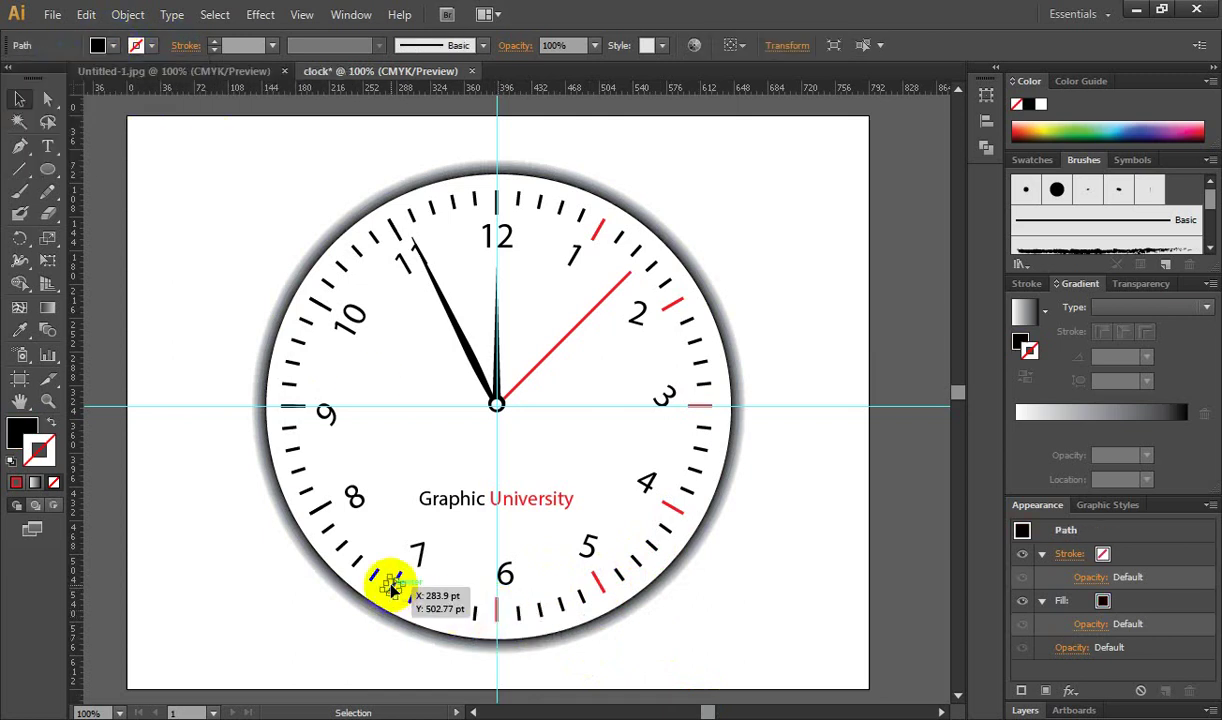
left_click(400, 583)
left_click(399, 578)
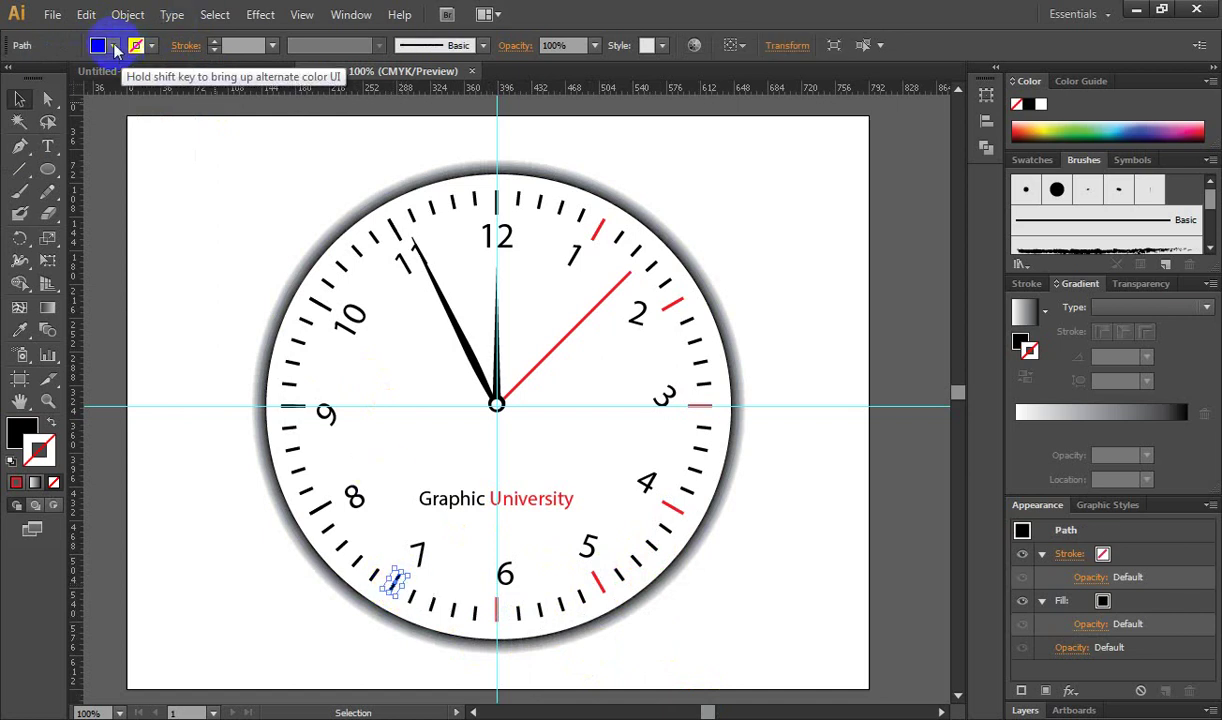
left_click(116, 46)
left_click(63, 77)
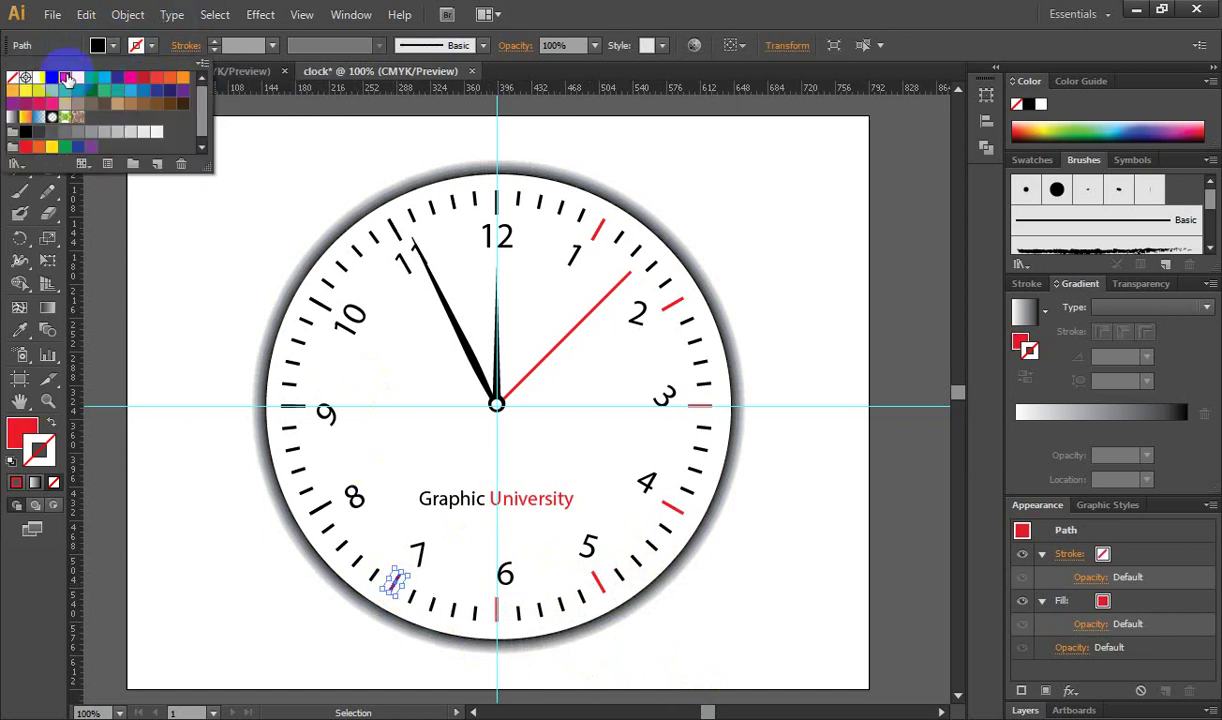
left_click(320, 519)
left_click(313, 514)
left_click(320, 508)
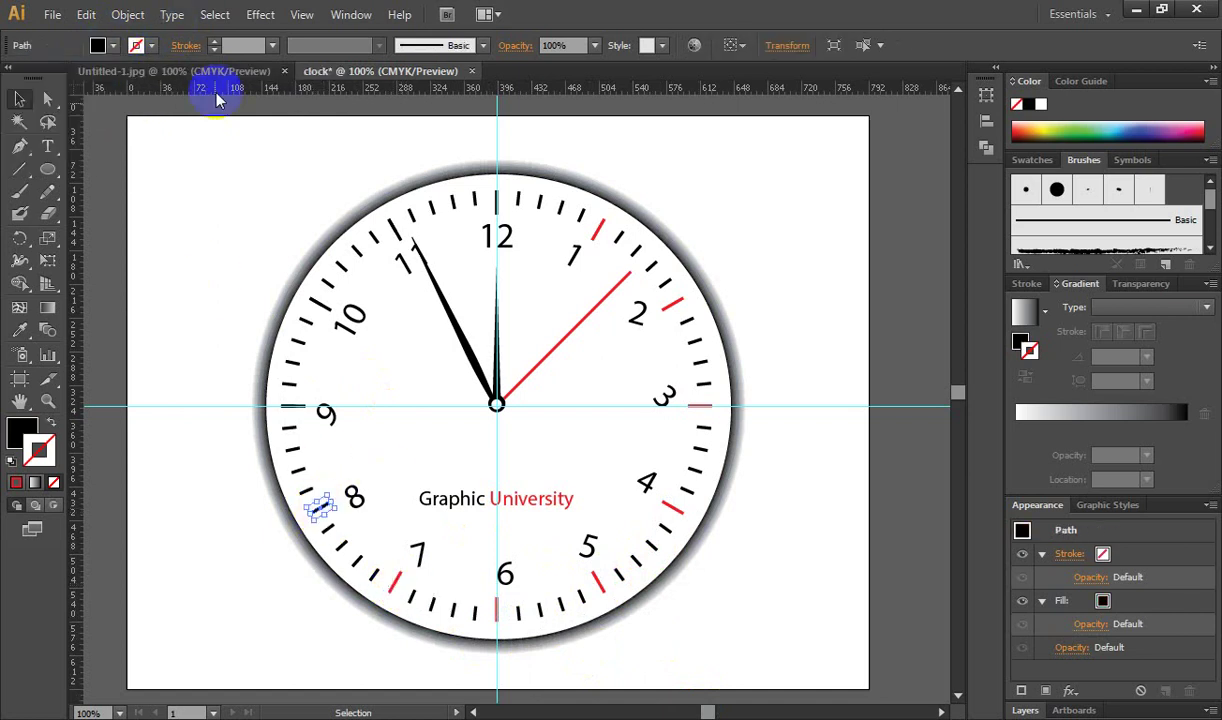
left_click(99, 45)
left_click(64, 77)
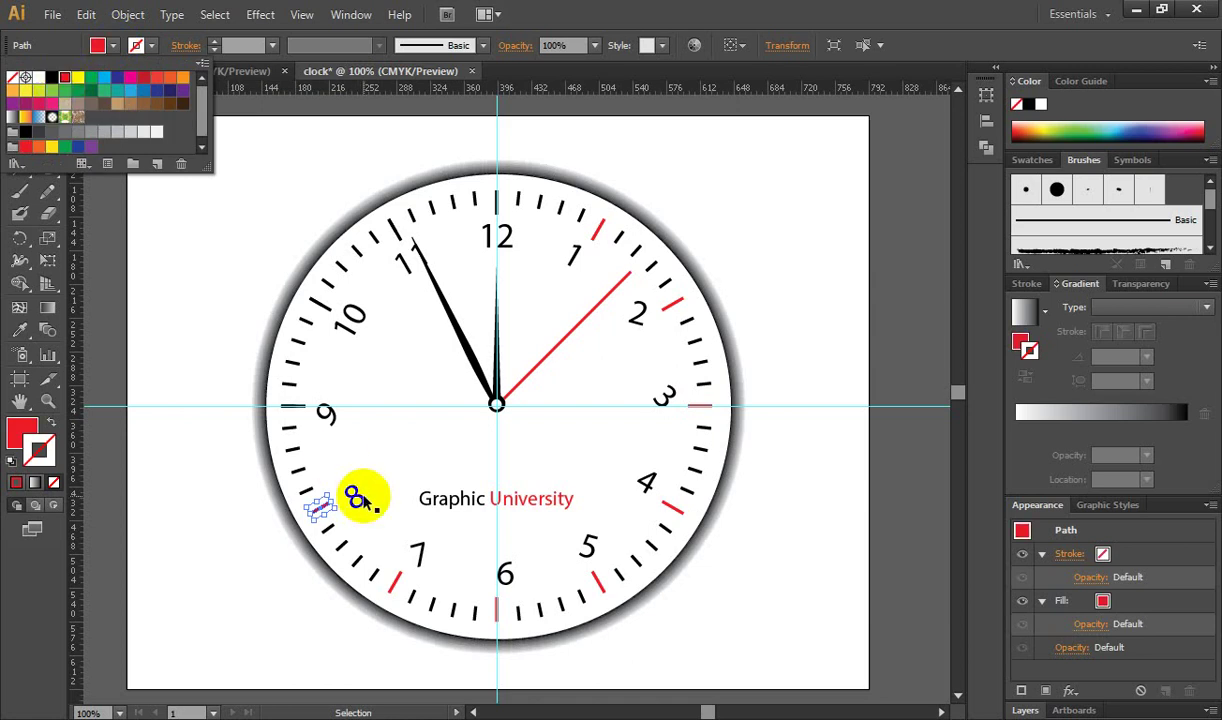
Fill the long hour ticks beside the numerals 9 and 10 with CMYK Red.
left_click(289, 410)
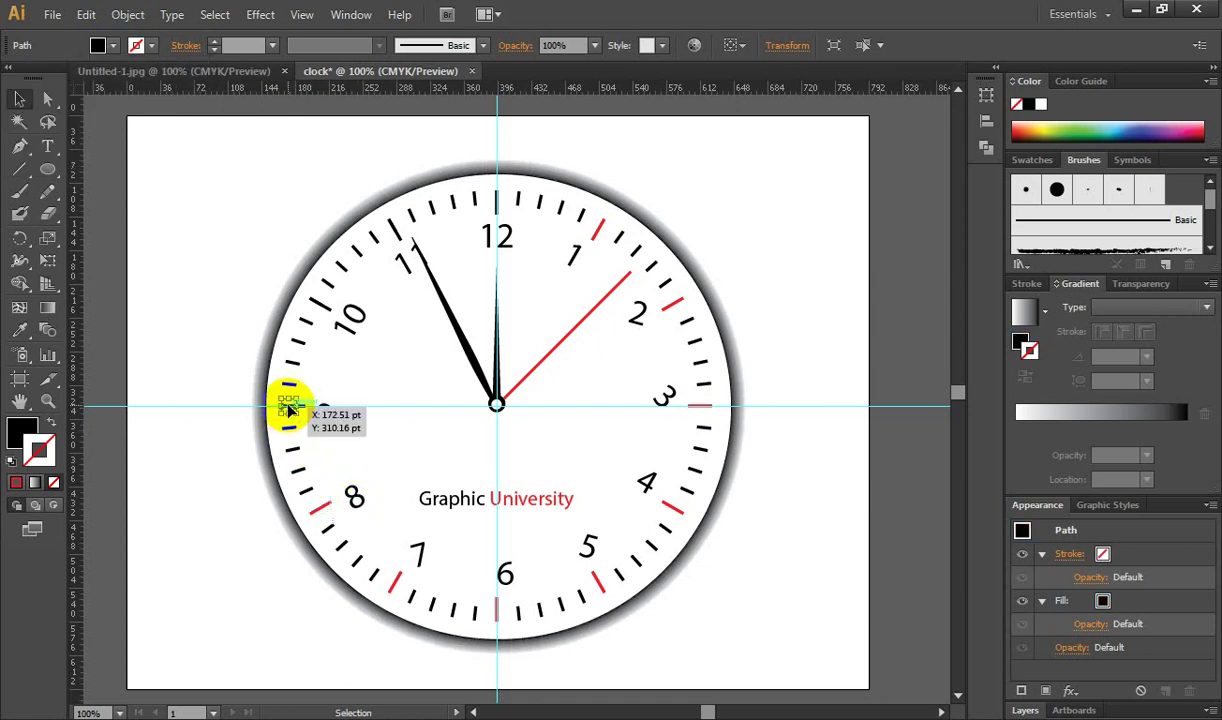
left_click(289, 410)
left_click(289, 410)
left_click(99, 45)
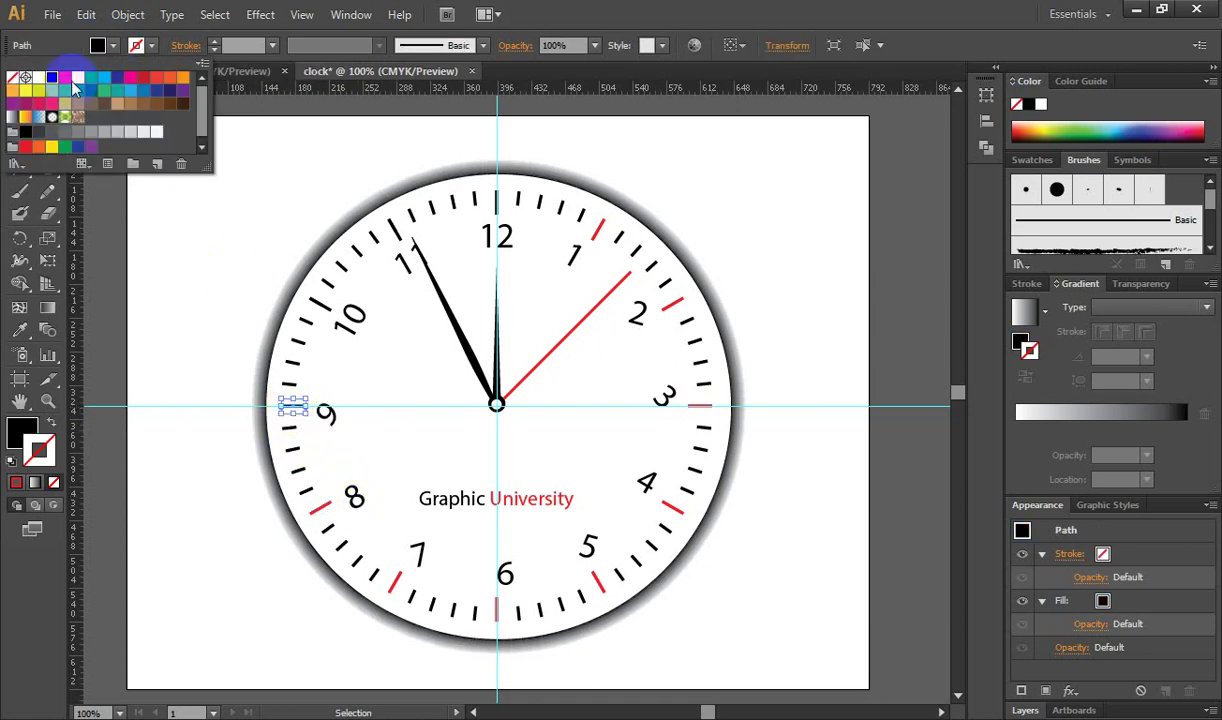
left_click(66, 78)
left_click(314, 305)
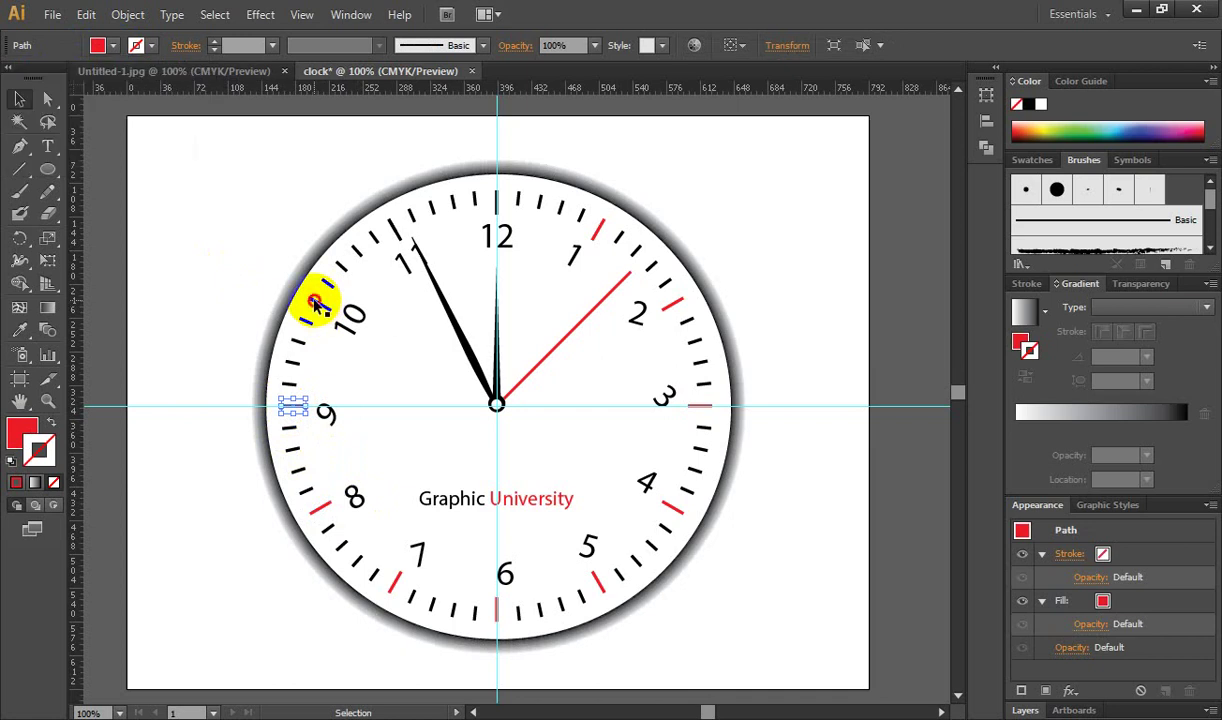
left_click(316, 303)
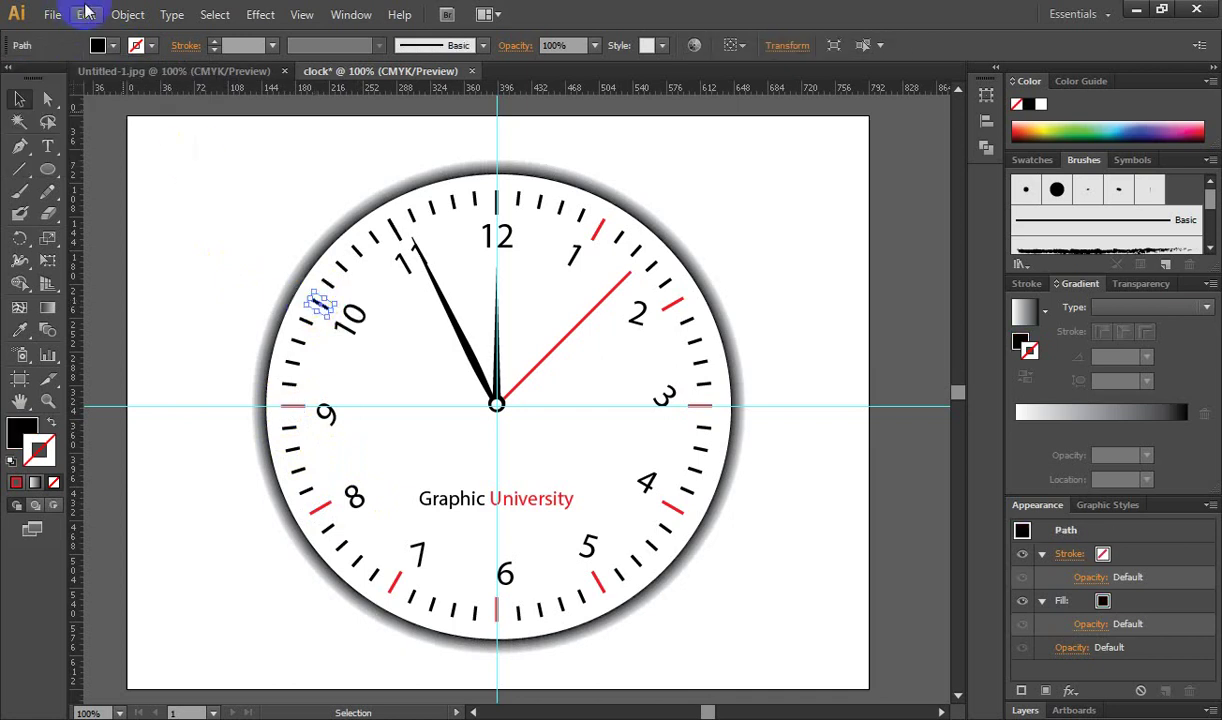
left_click(115, 48)
left_click(66, 78)
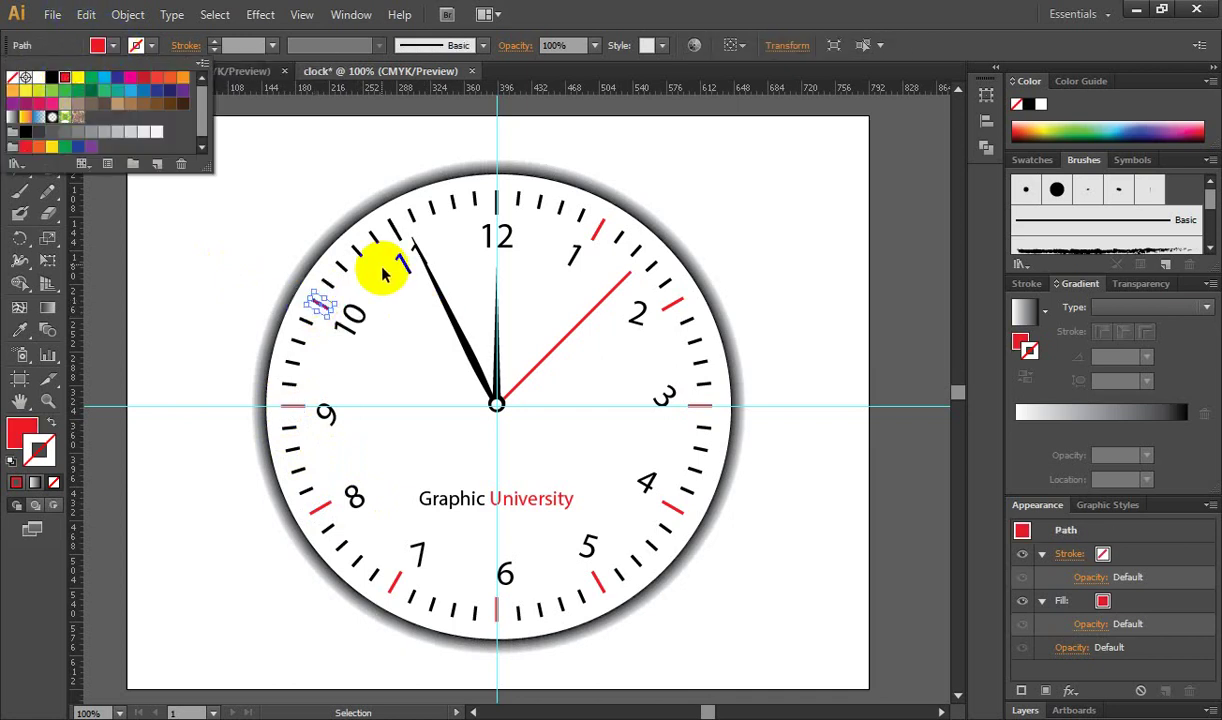
Fill the long hour ticks beside the numerals 11 and 12 with CMYK Red and clear the selection.
left_click(398, 233)
left_click(394, 229)
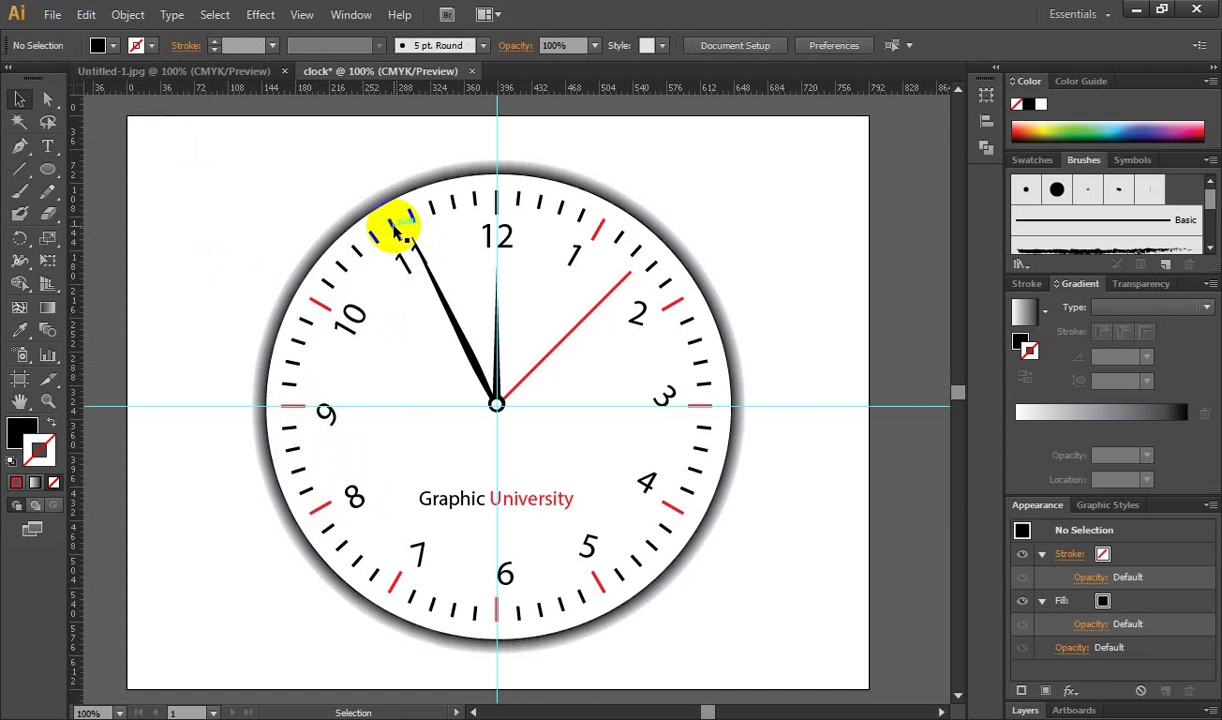
left_click(394, 229)
left_click(112, 46)
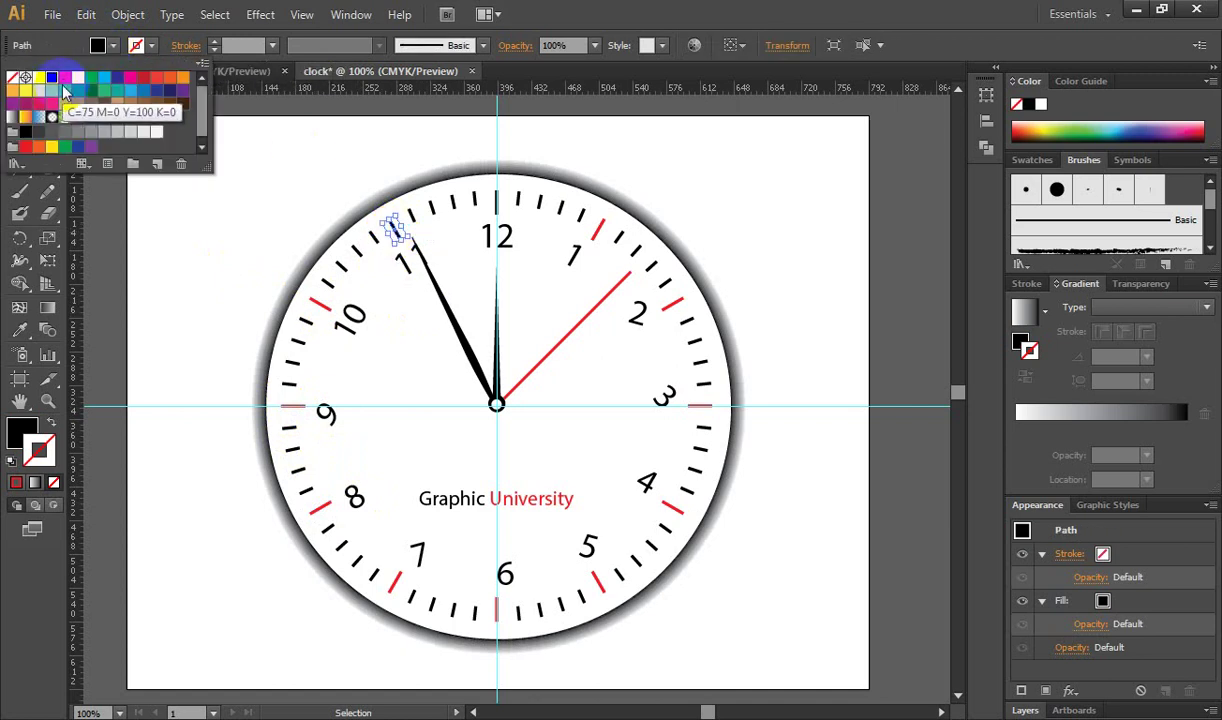
left_click(66, 78)
left_click(500, 202)
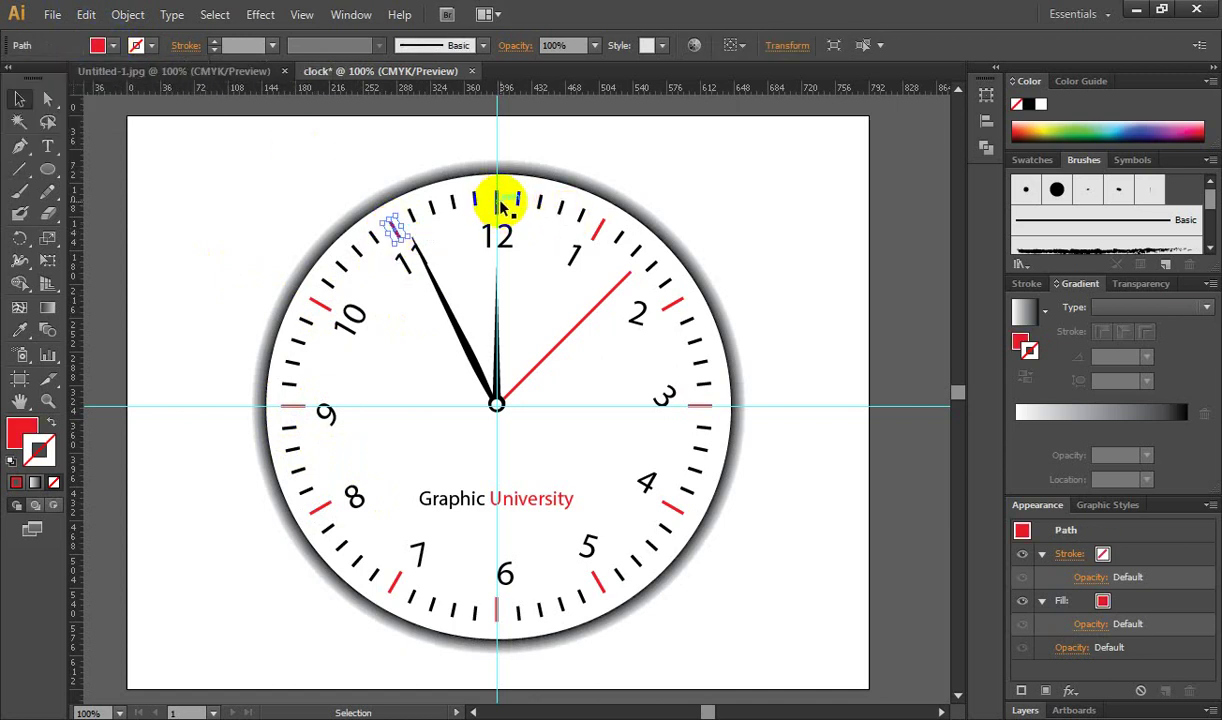
left_click(112, 46)
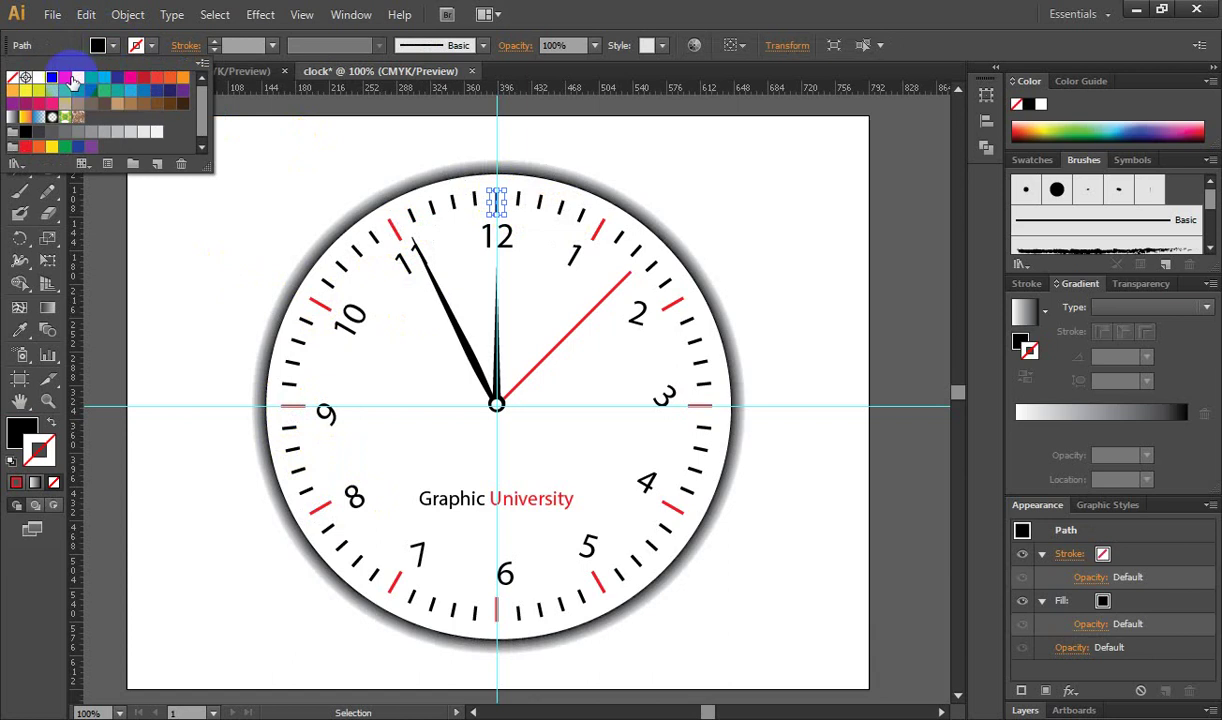
left_click(66, 80)
left_click(648, 10)
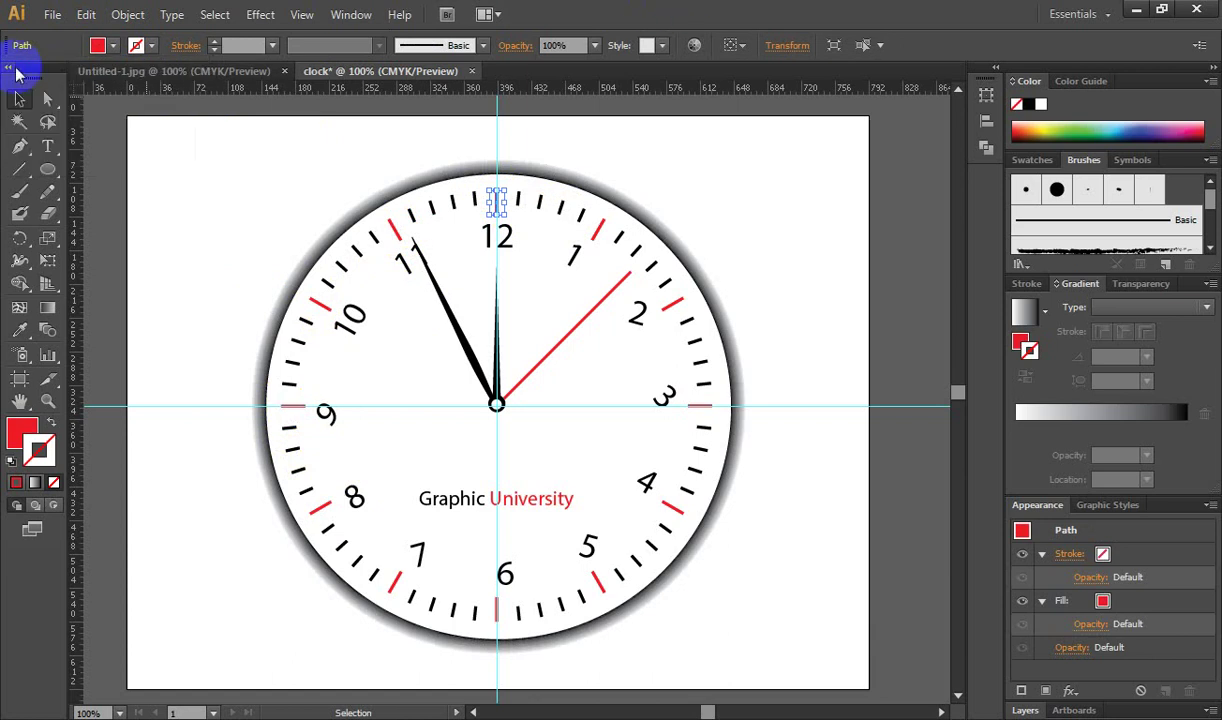
left_click(17, 104)
left_click(213, 175)
Try scaling the clock artwork down about its centre, undo the resize and deselect everything.
key("ctrl+minus")
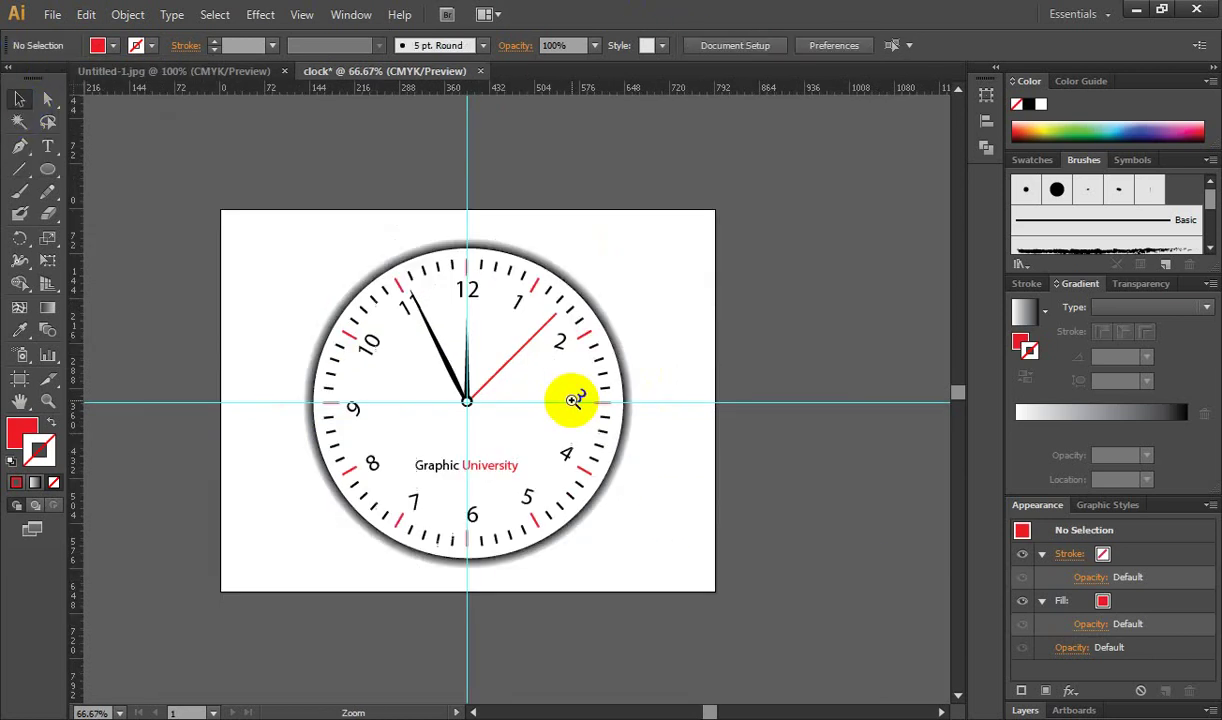
left_click_drag(279, 291, 589, 516)
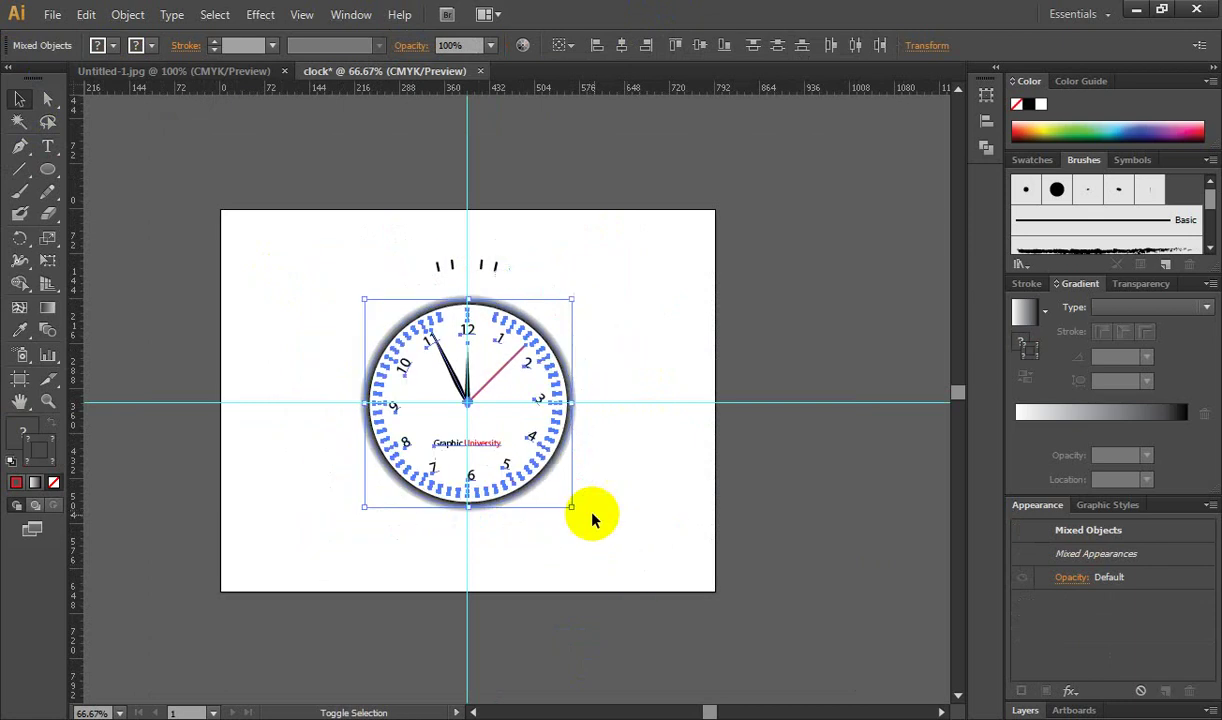
key("ctrl+z")
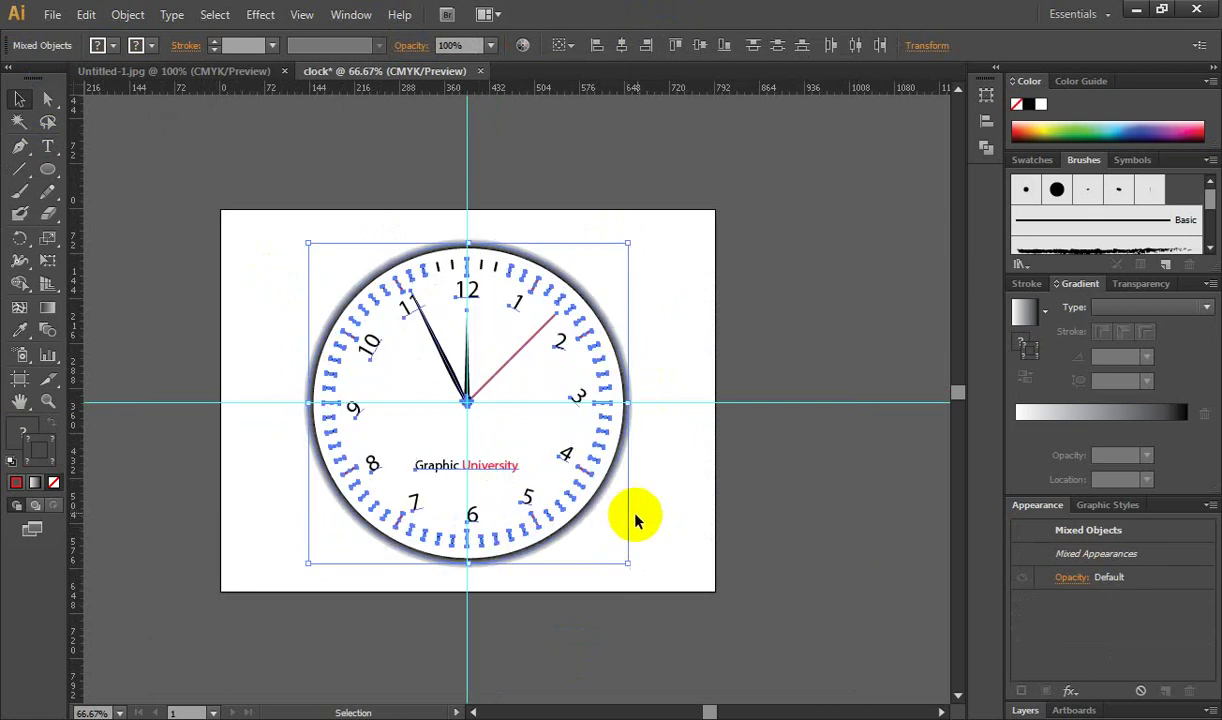
left_click(668, 485)
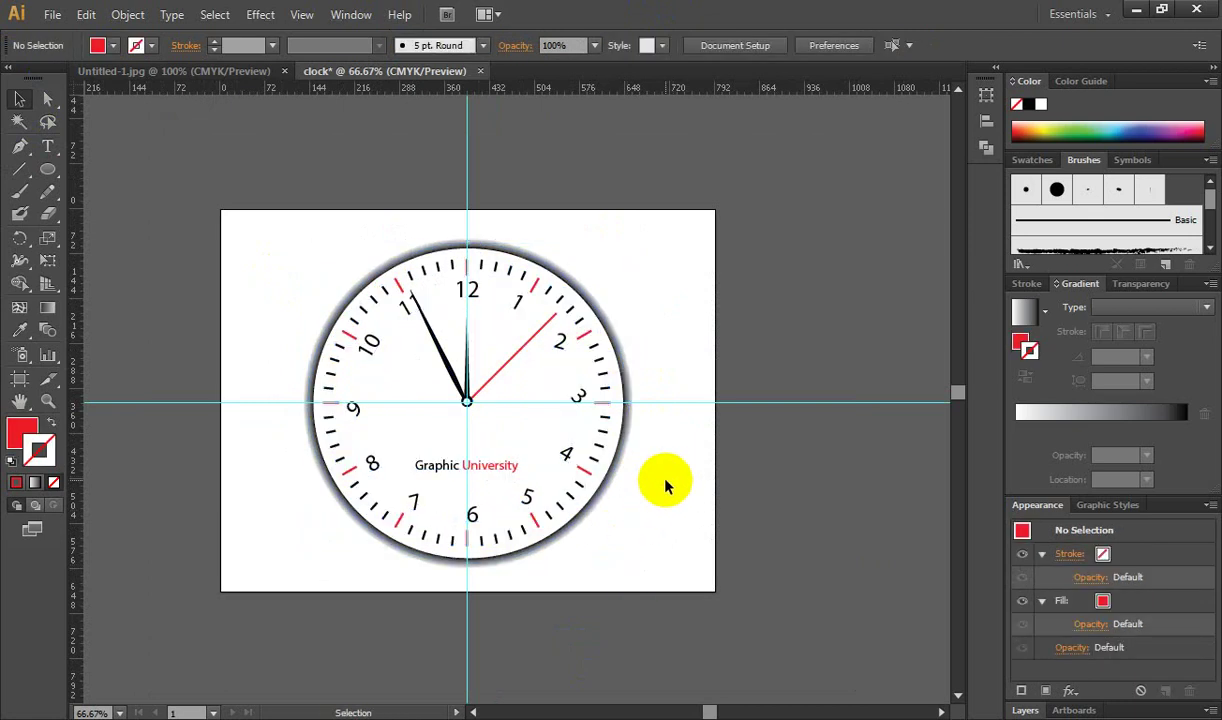
left_click_drag(288, 308, 595, 559)
left_click(277, 277)
left_click_drag(277, 277, 665, 547)
left_click(690, 570)
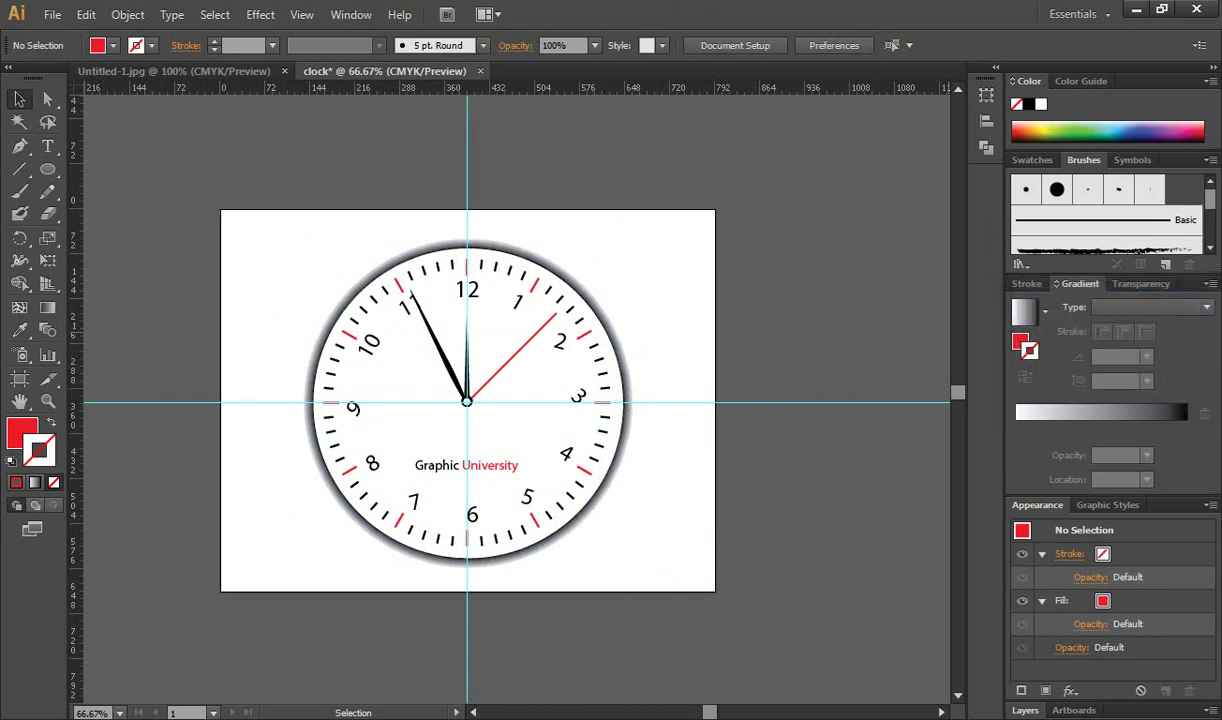
Hide the panel group containing the Gradient settings.
key("ctrl+F9")
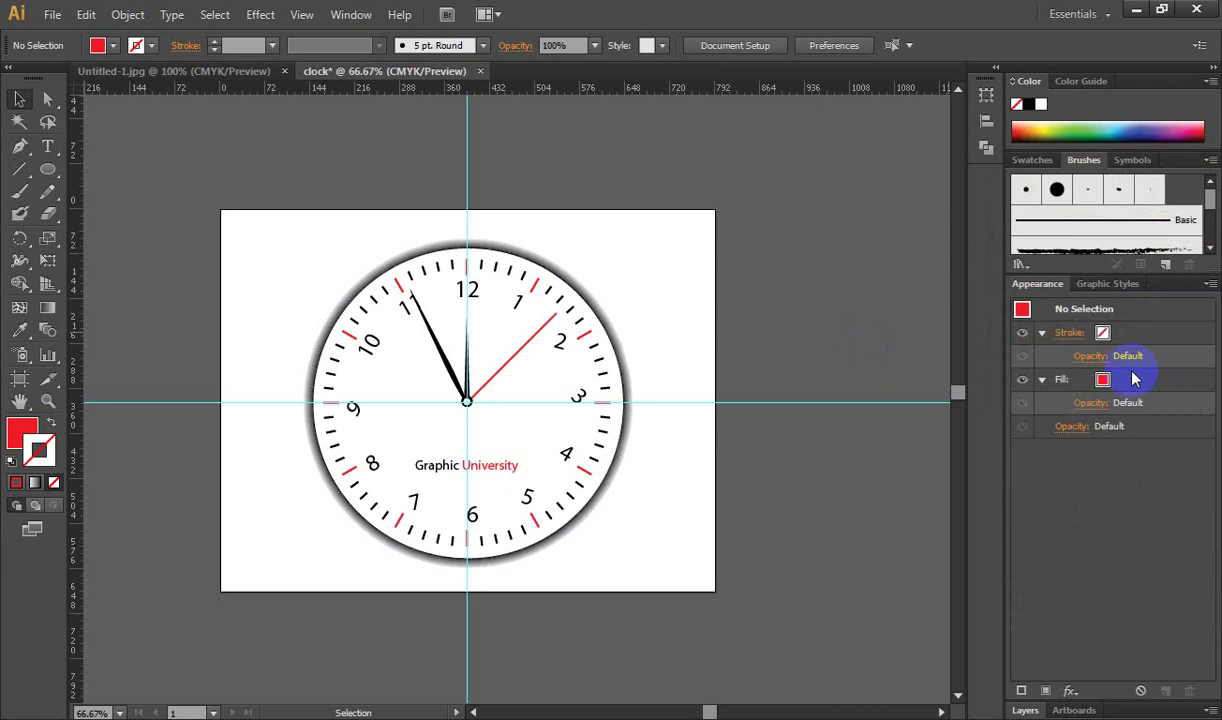